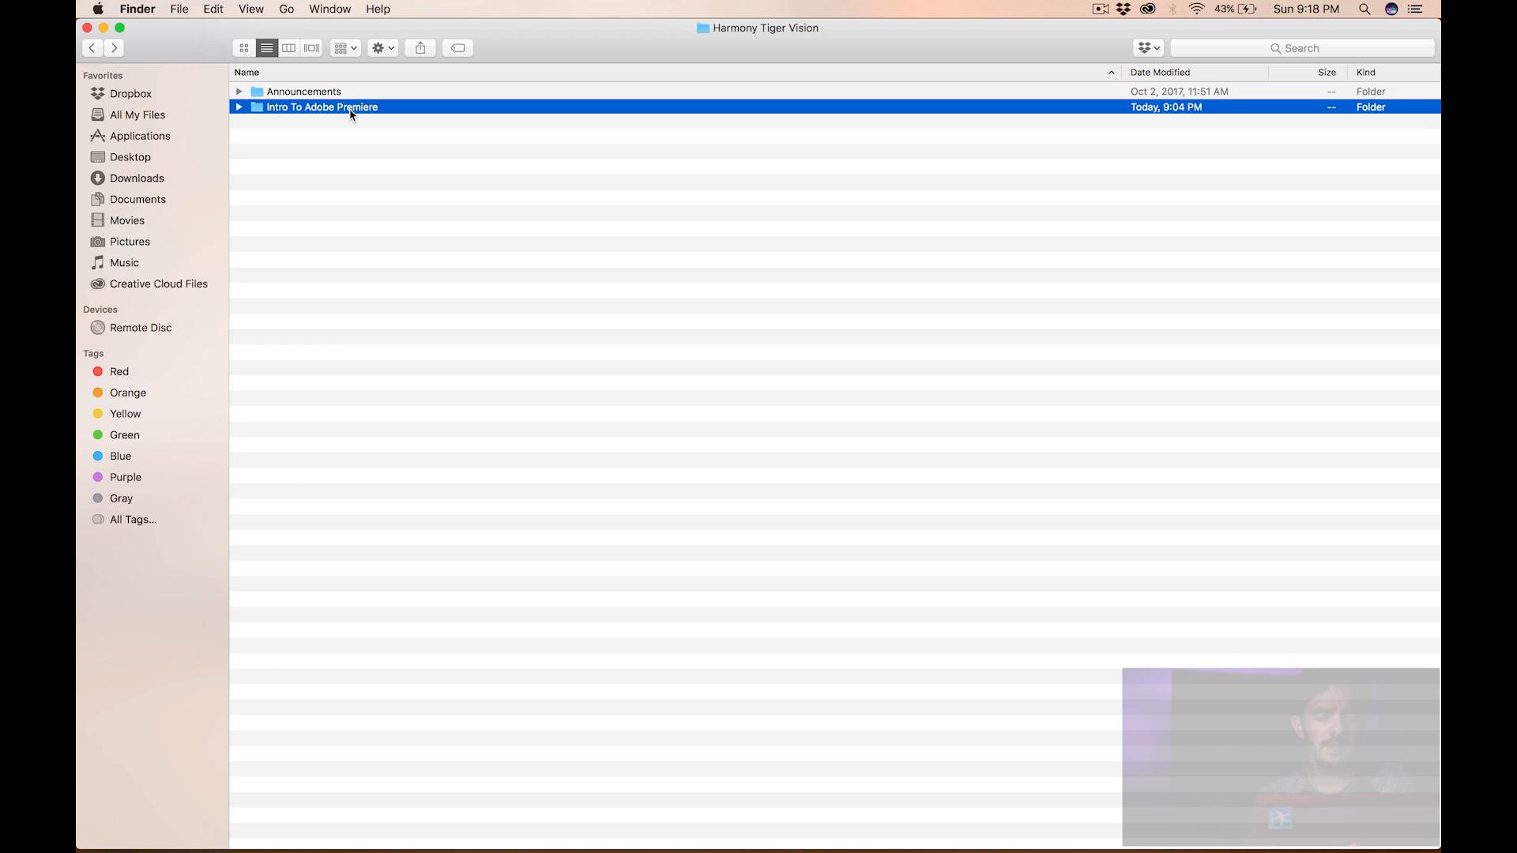
- Browse the Intro To Adobe Premiere folder and its Files Used, Finished Files and Working Files subfolders
double_click(340, 110)
double_click(305, 94)
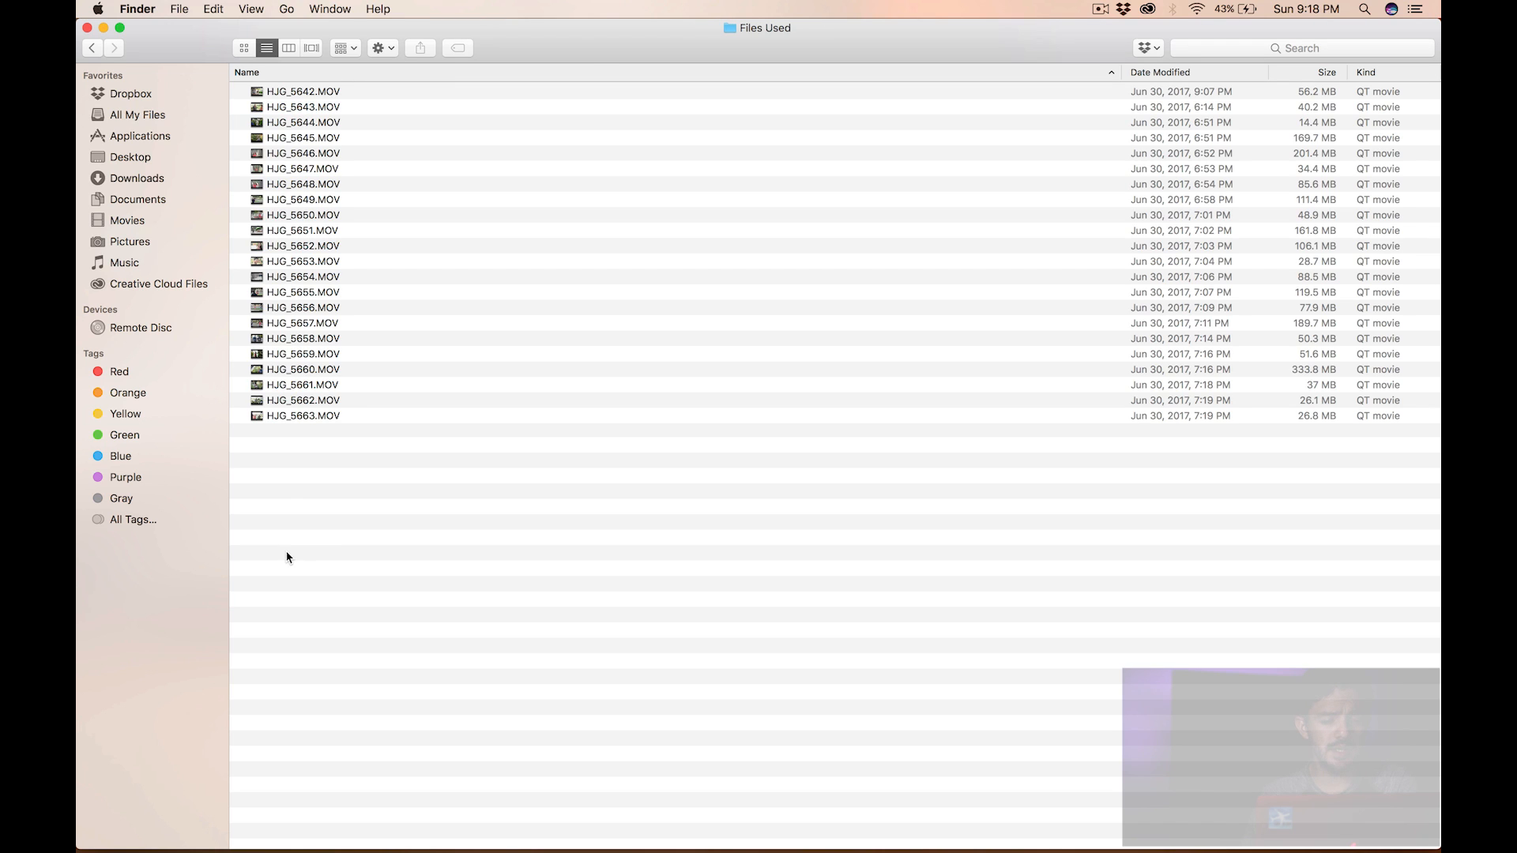
click(92, 47)
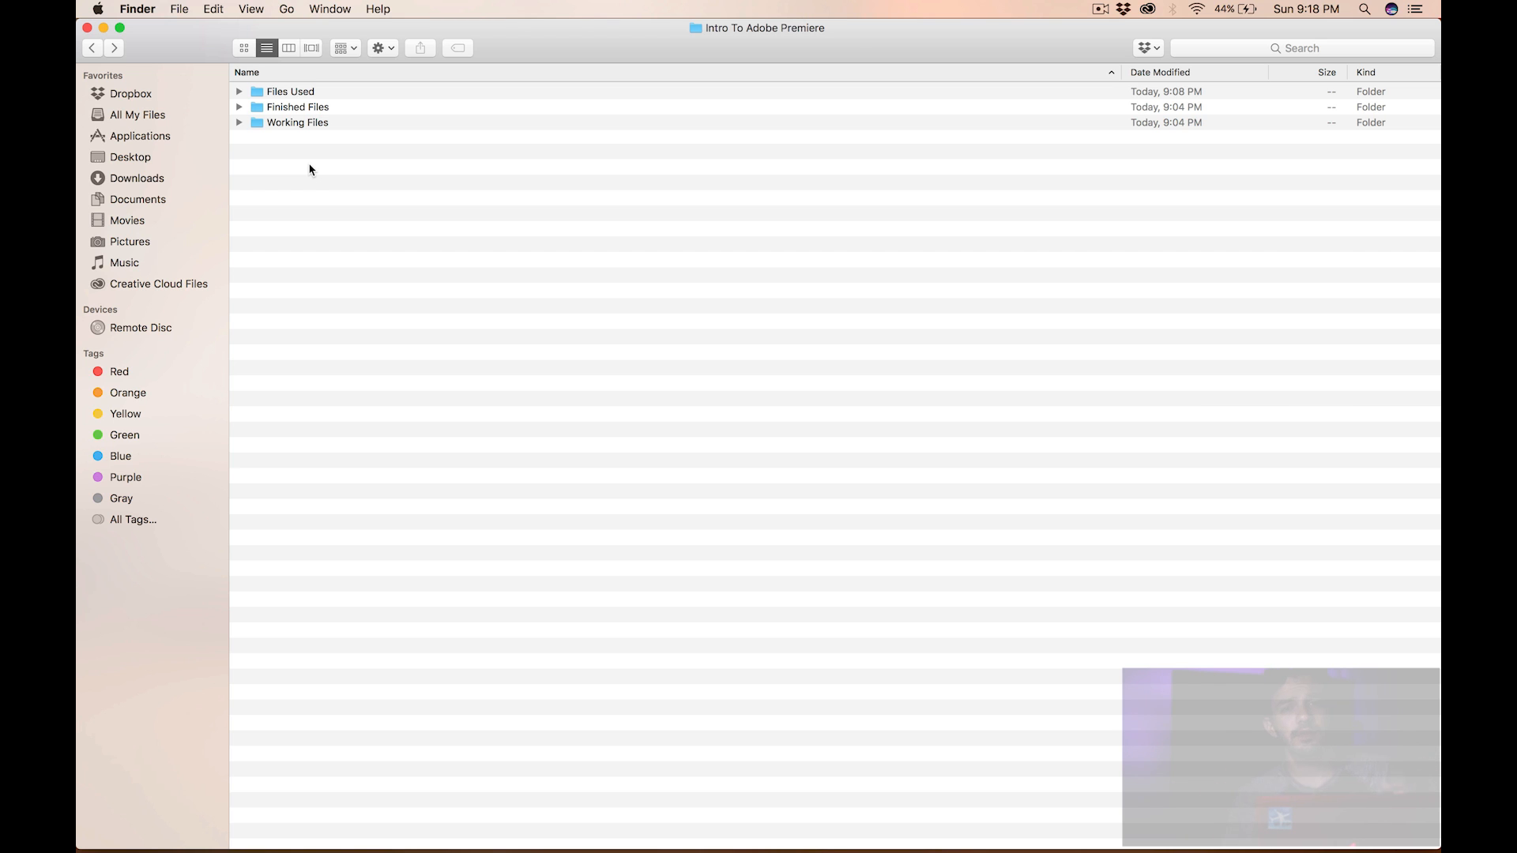
click(288, 94)
click(288, 105)
click(285, 93)
click(286, 111)
click(289, 123)
click(381, 324)
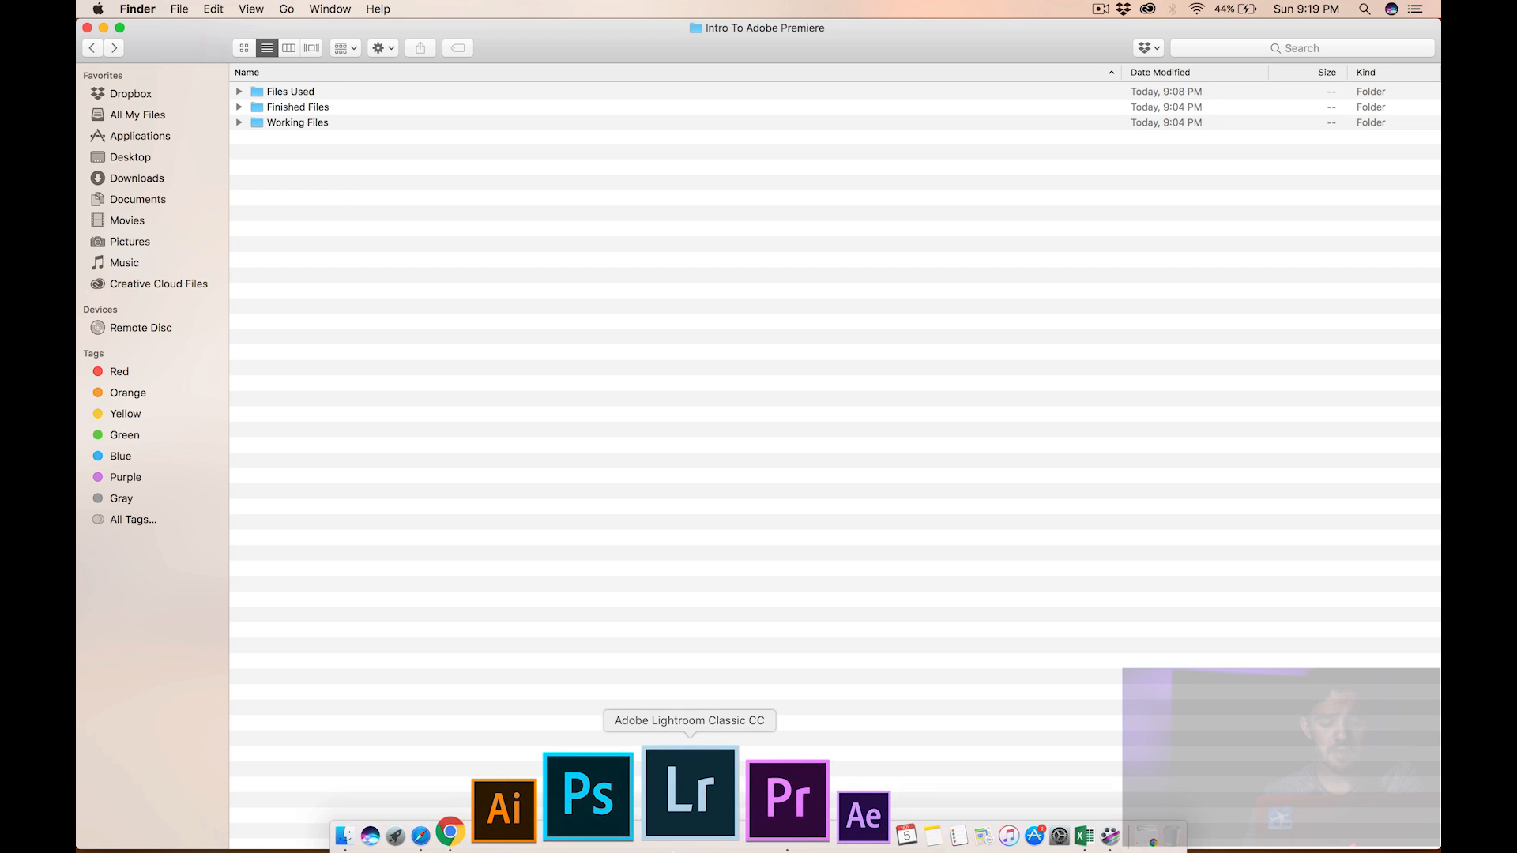
- Launch Adobe Premiere Pro CC 2017 from the dock
click(715, 711)
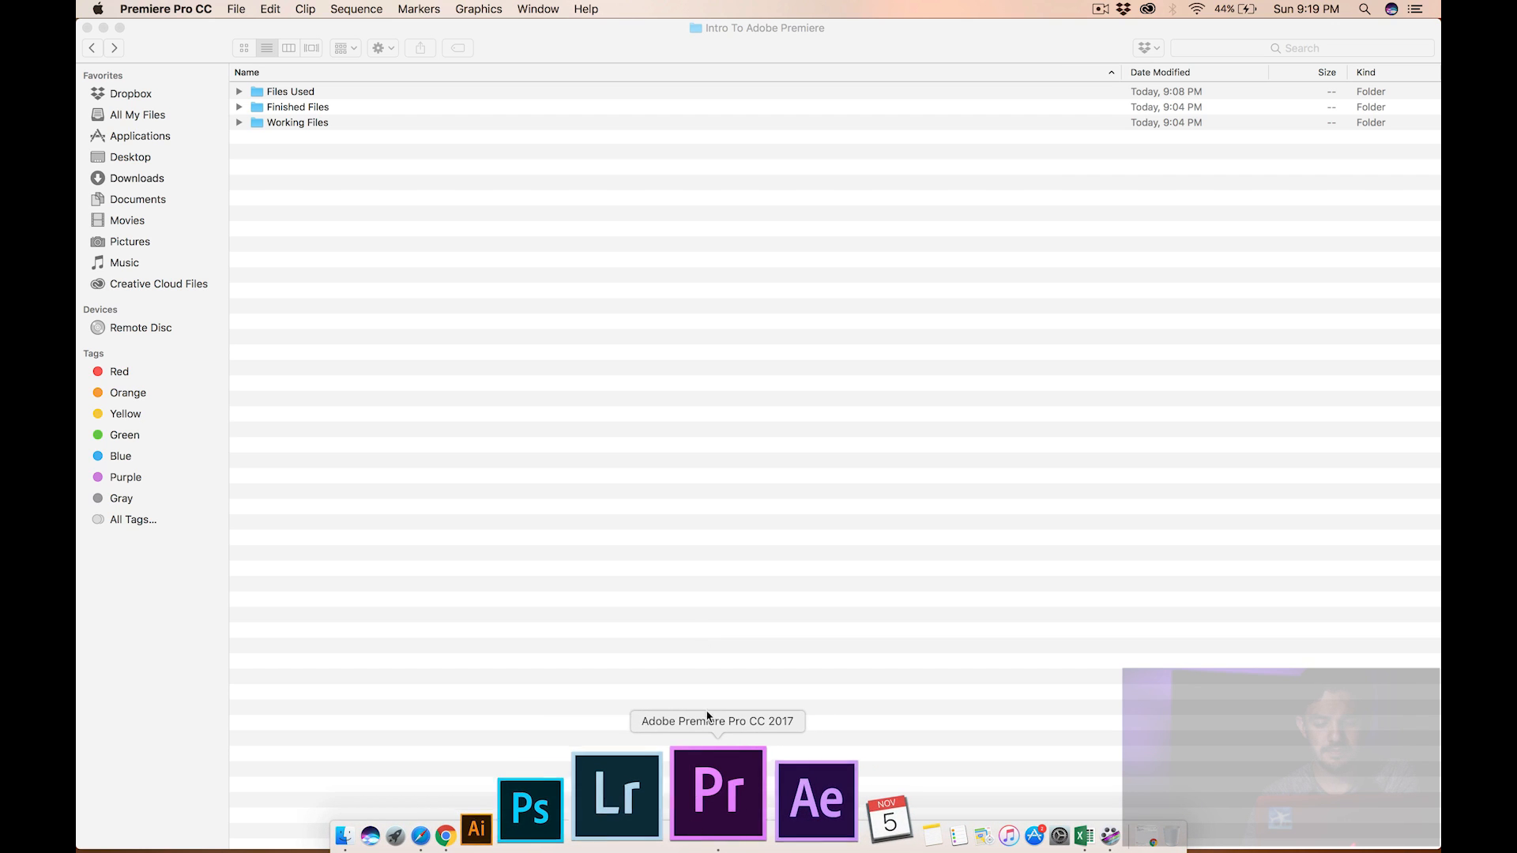
click(589, 33)
mouse_move(589, 32)
mouse_down()
mouse_move(603, 376)
mouse_move(598, 5)
mouse_up()
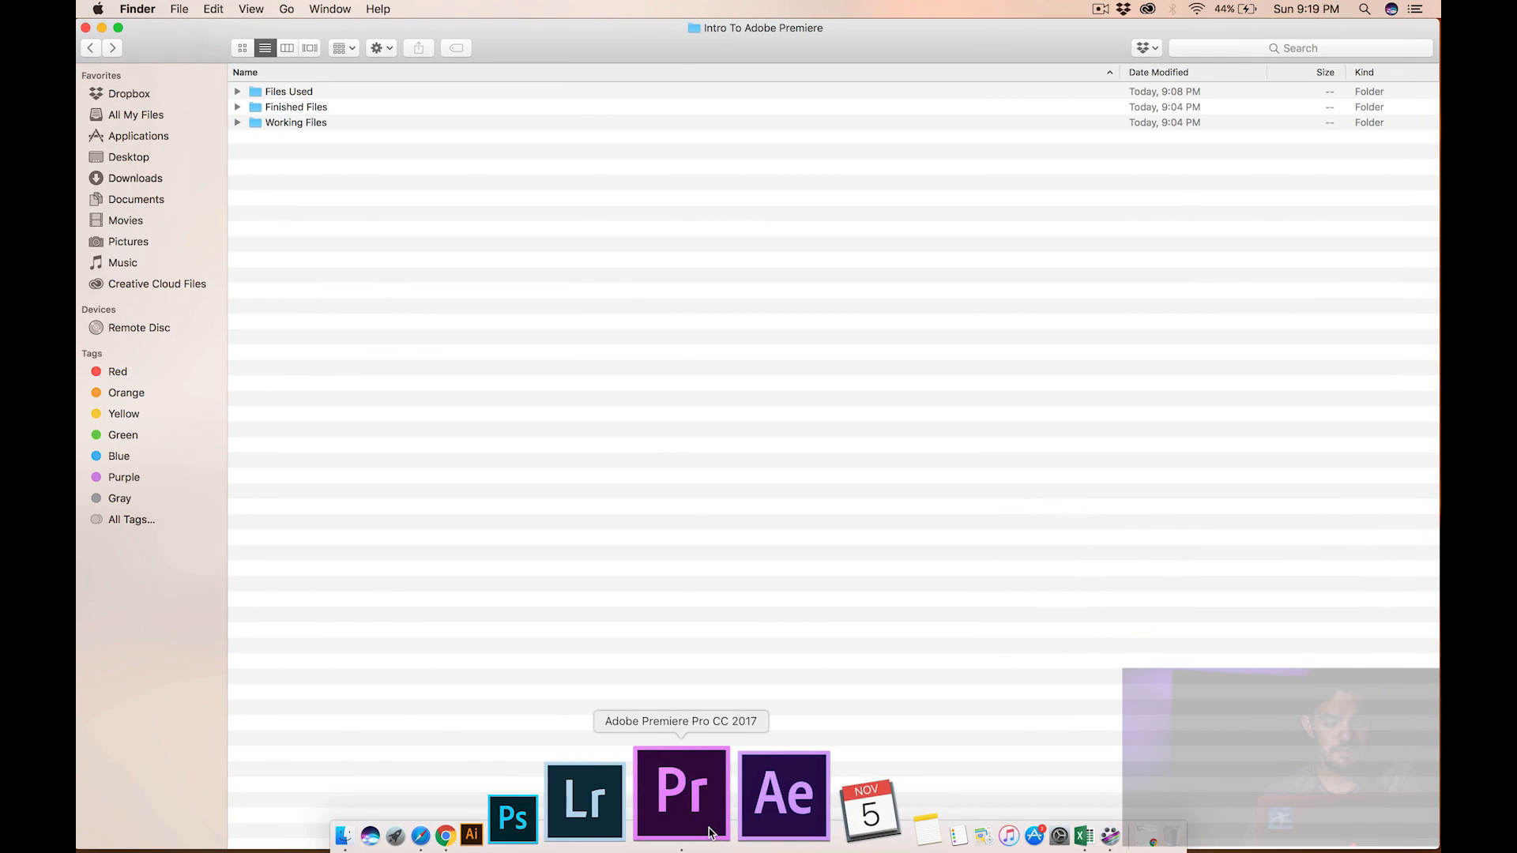
right_click(712, 832)
click(701, 715)
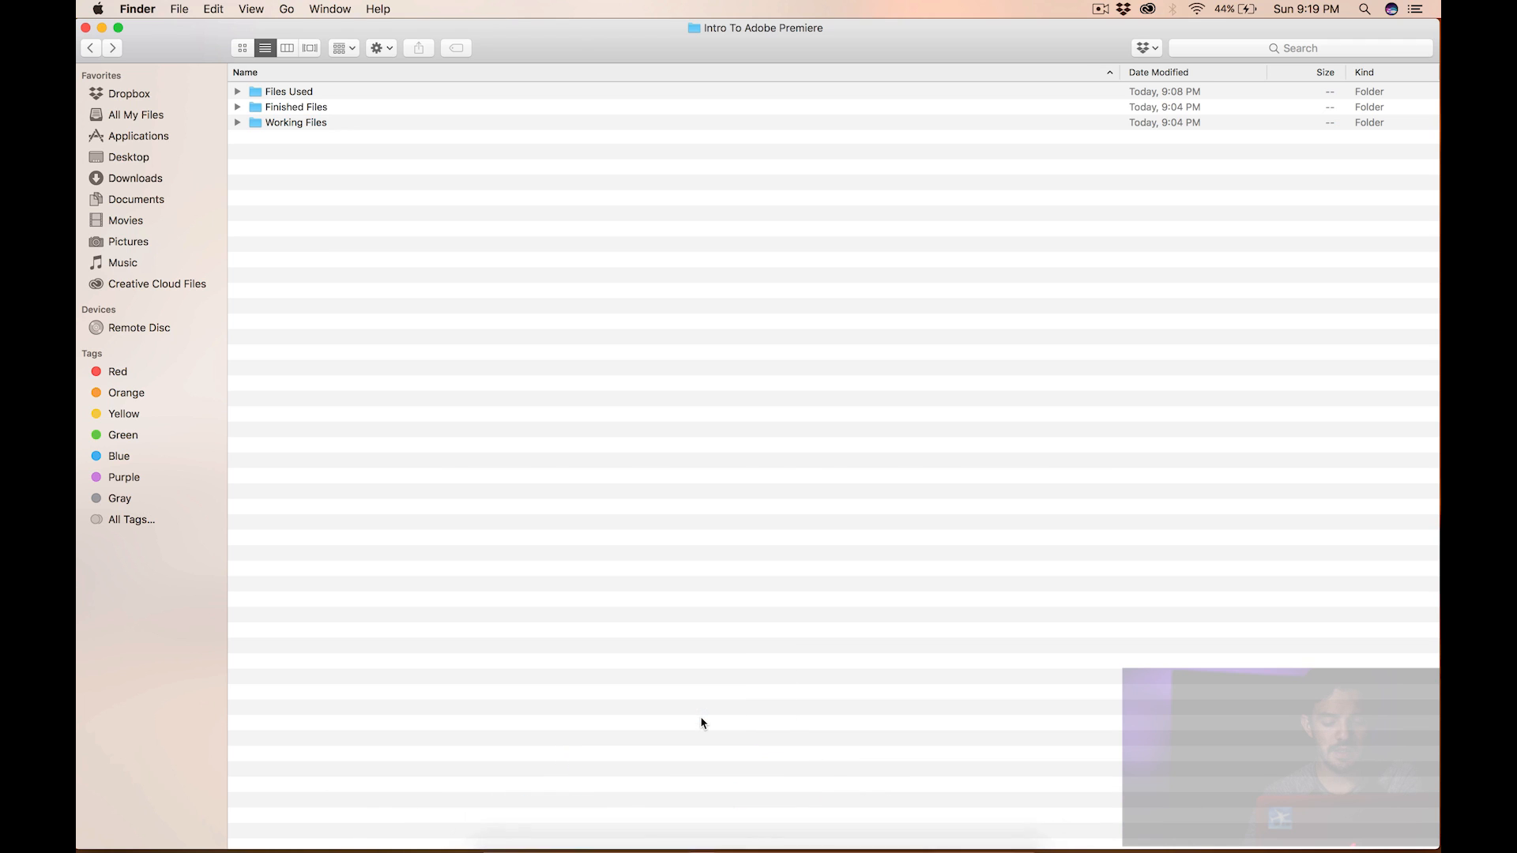
click(701, 827)
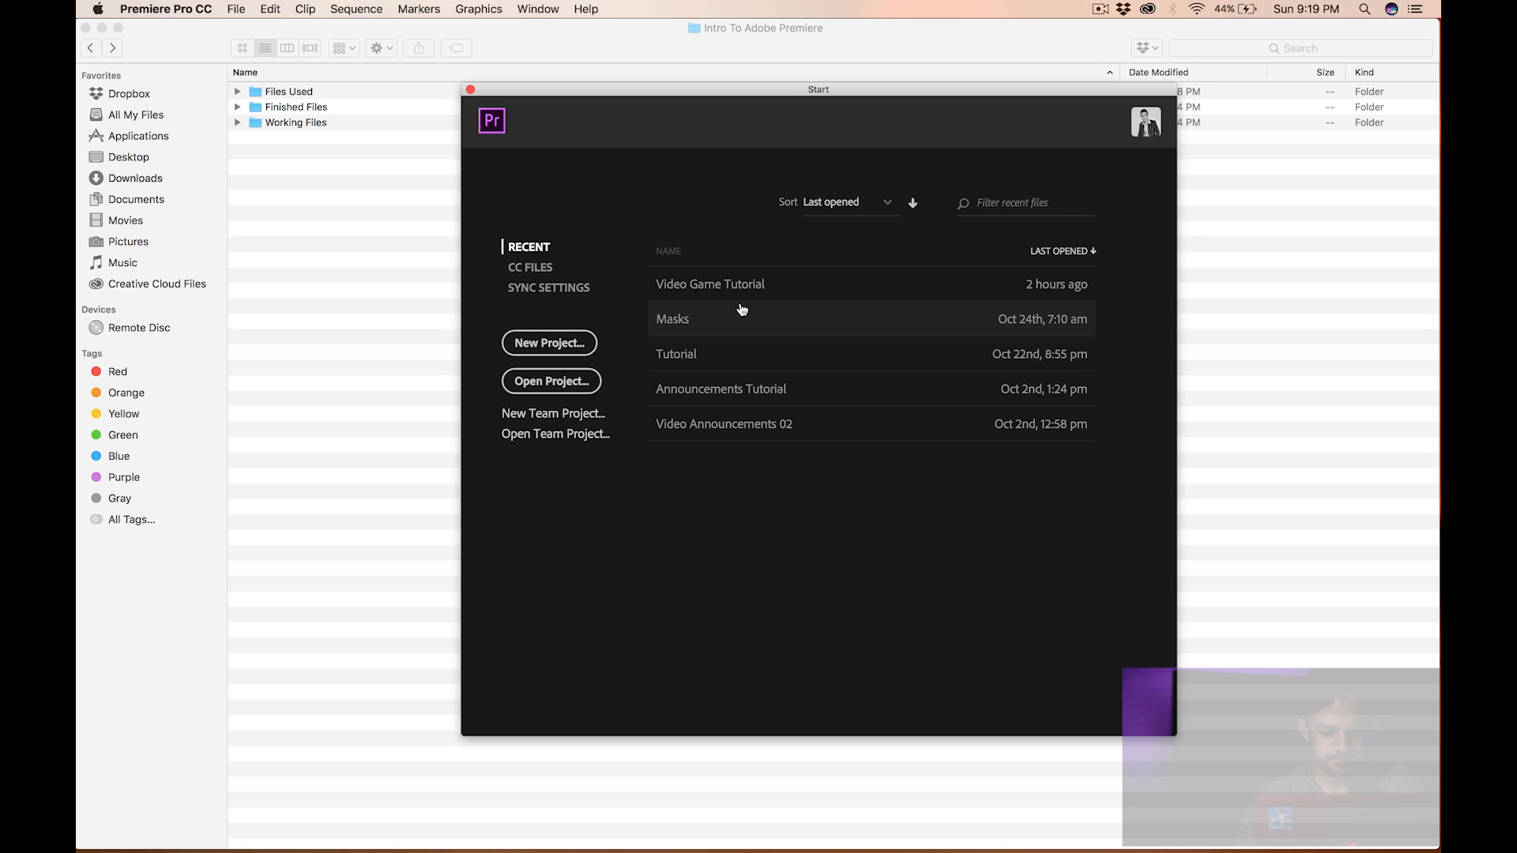
- Start a new project and name it Intro To Adobe Premiere
drag(742, 100, 697, 121)
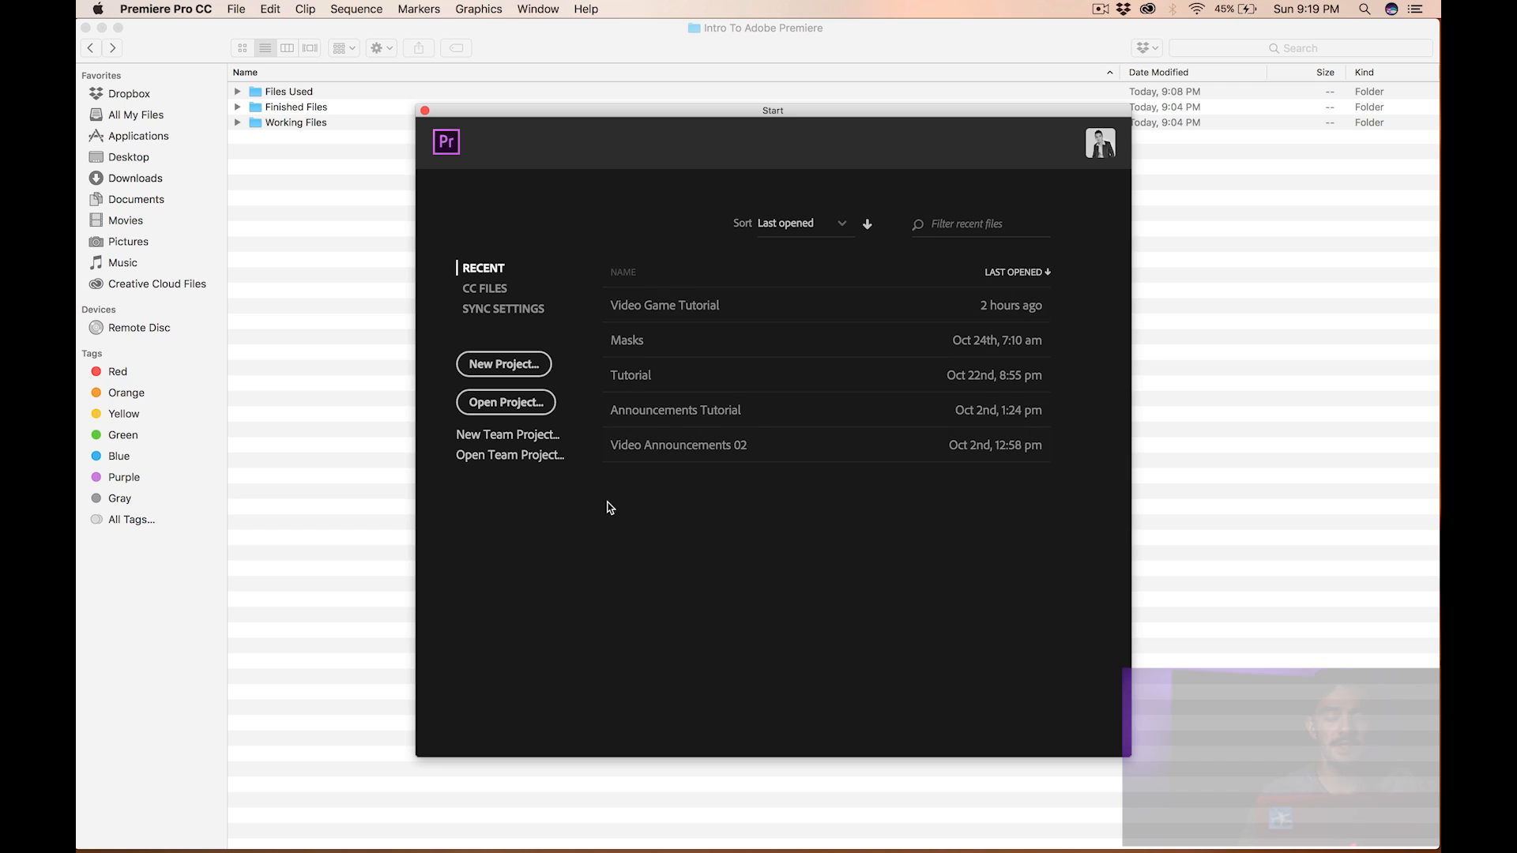
click(495, 366)
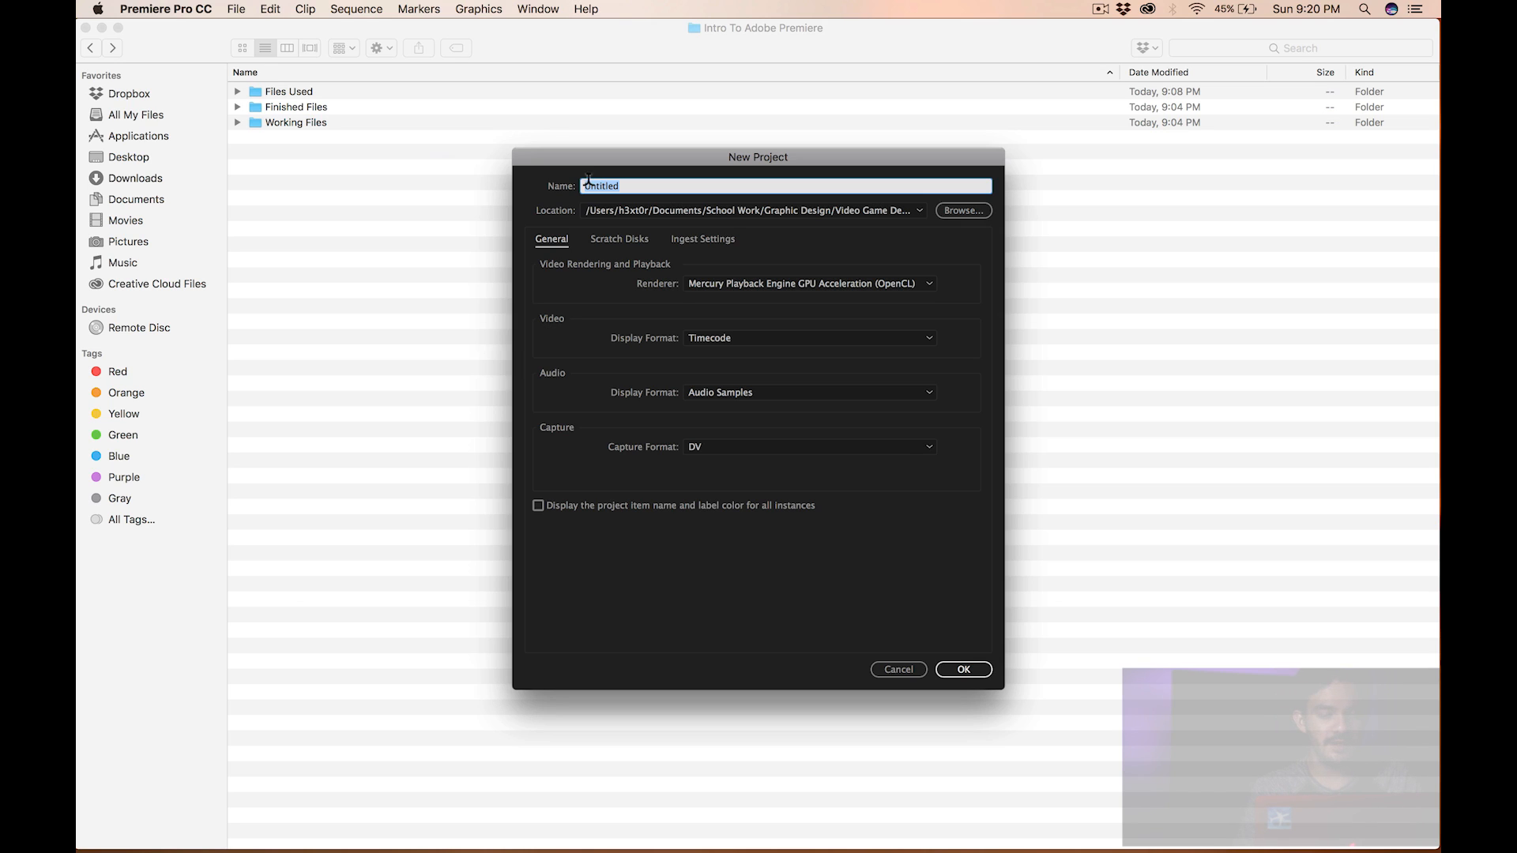
text(Intro To Adobe Premiere)
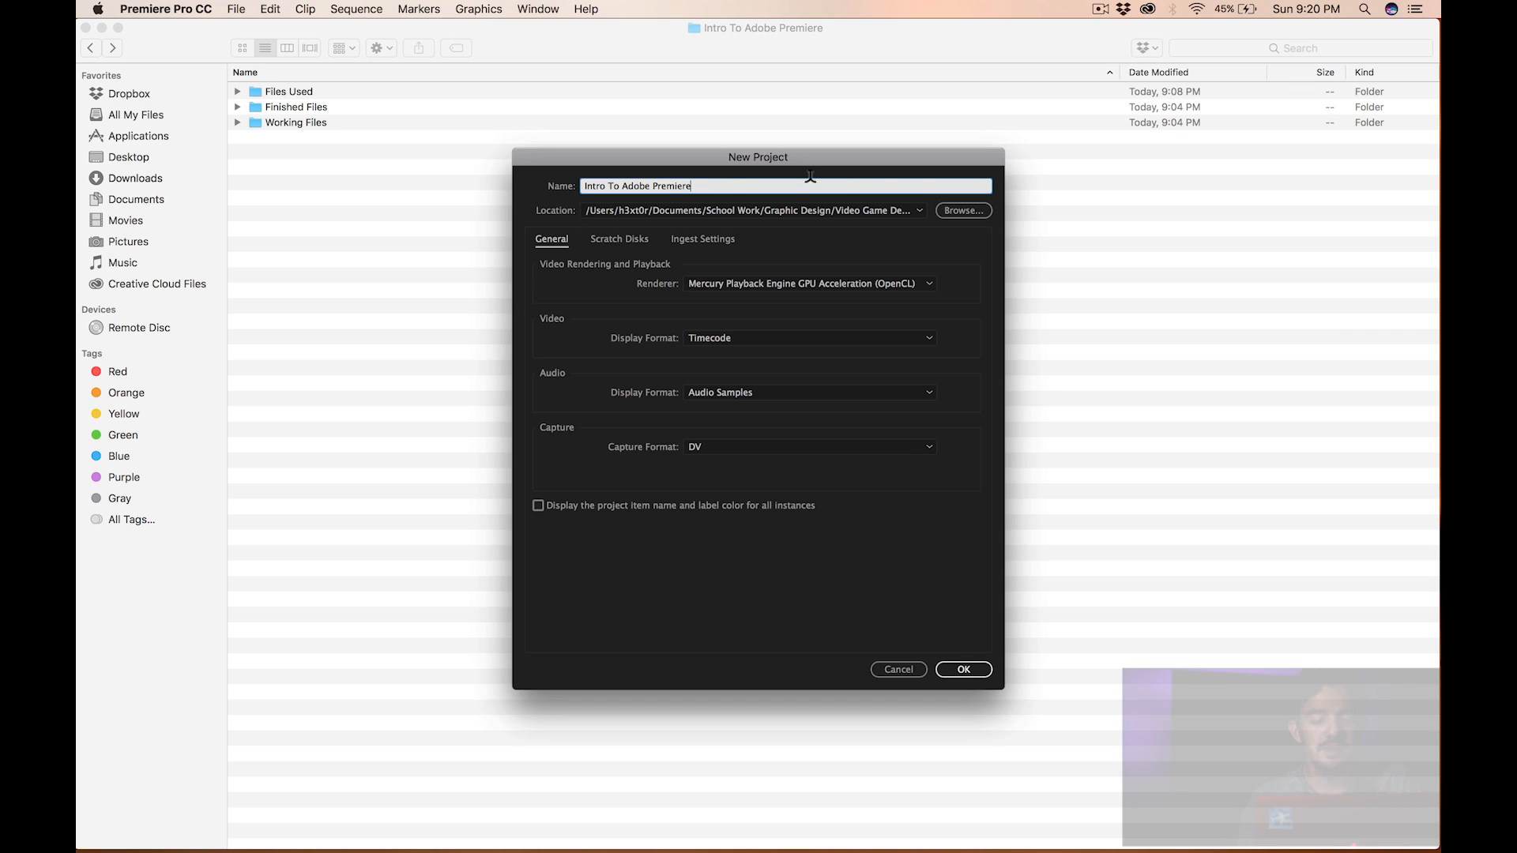
- Set the project location to the Working Files folder inside Intro To Adobe Premiere and create the project
click(963, 214)
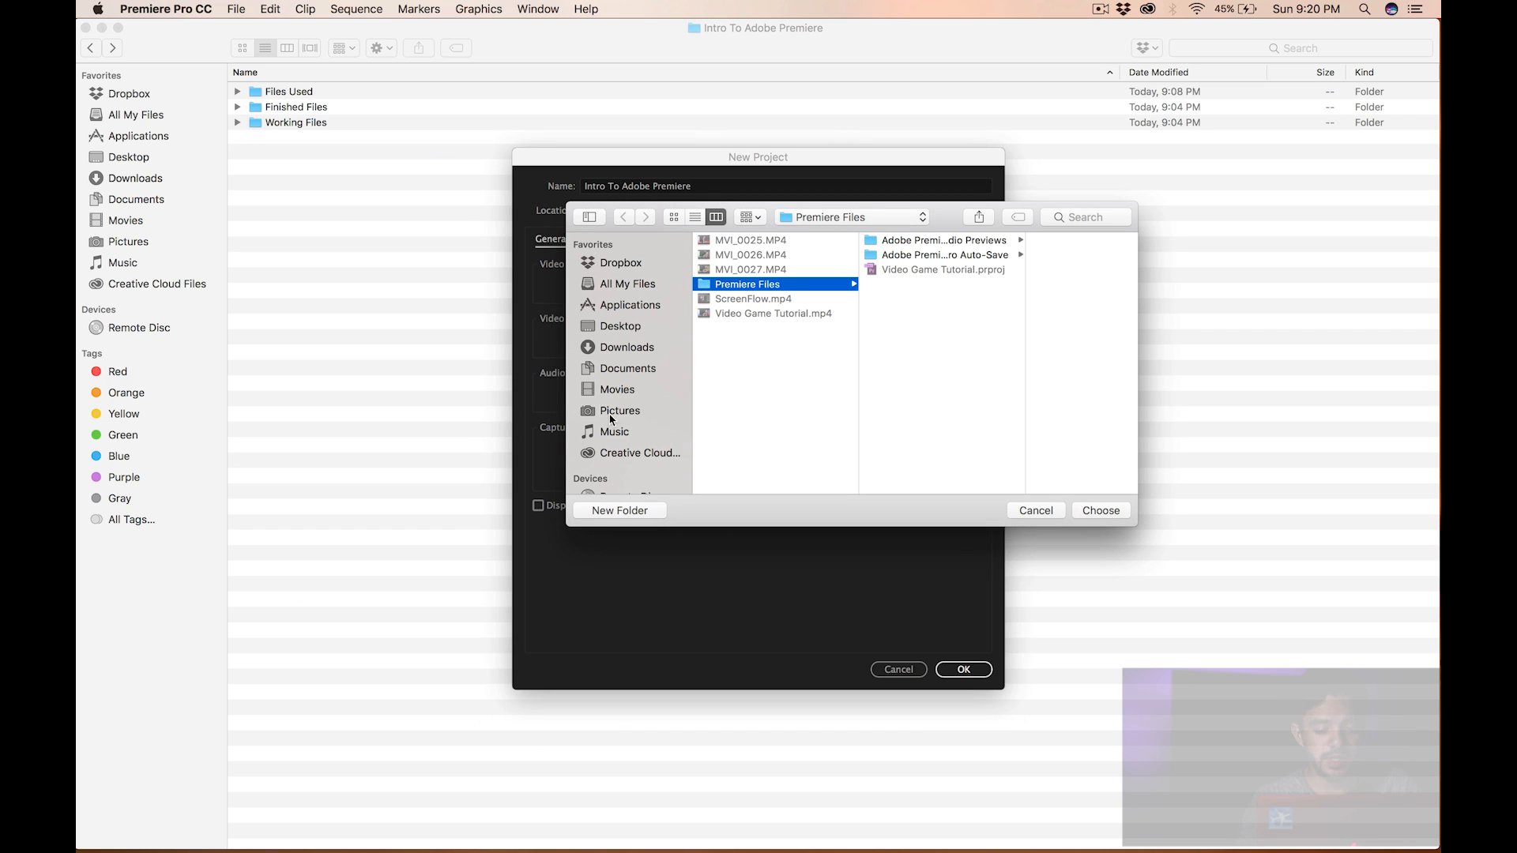
click(630, 369)
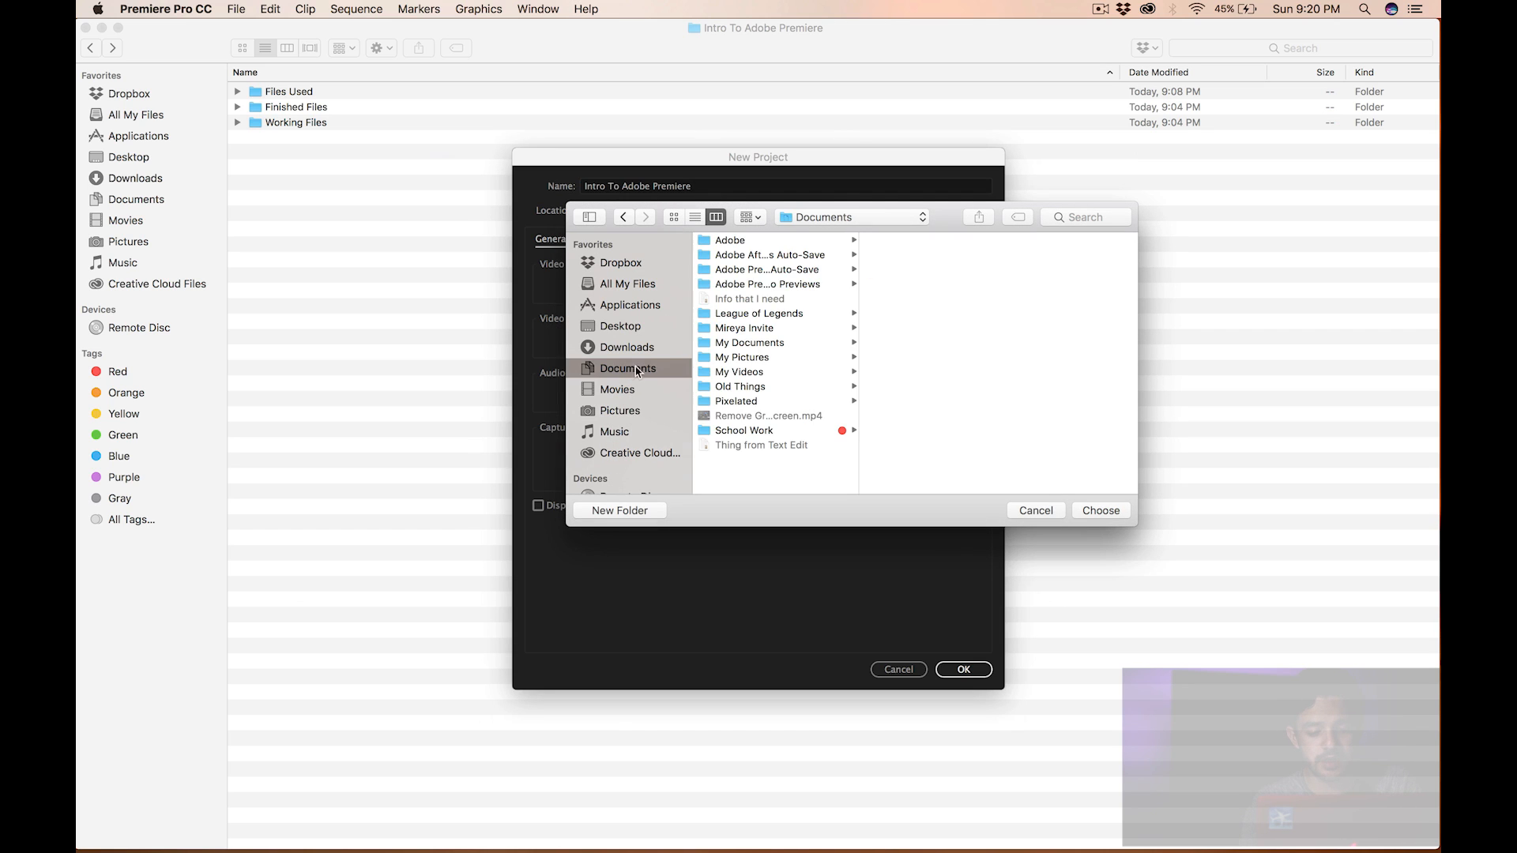
click(741, 428)
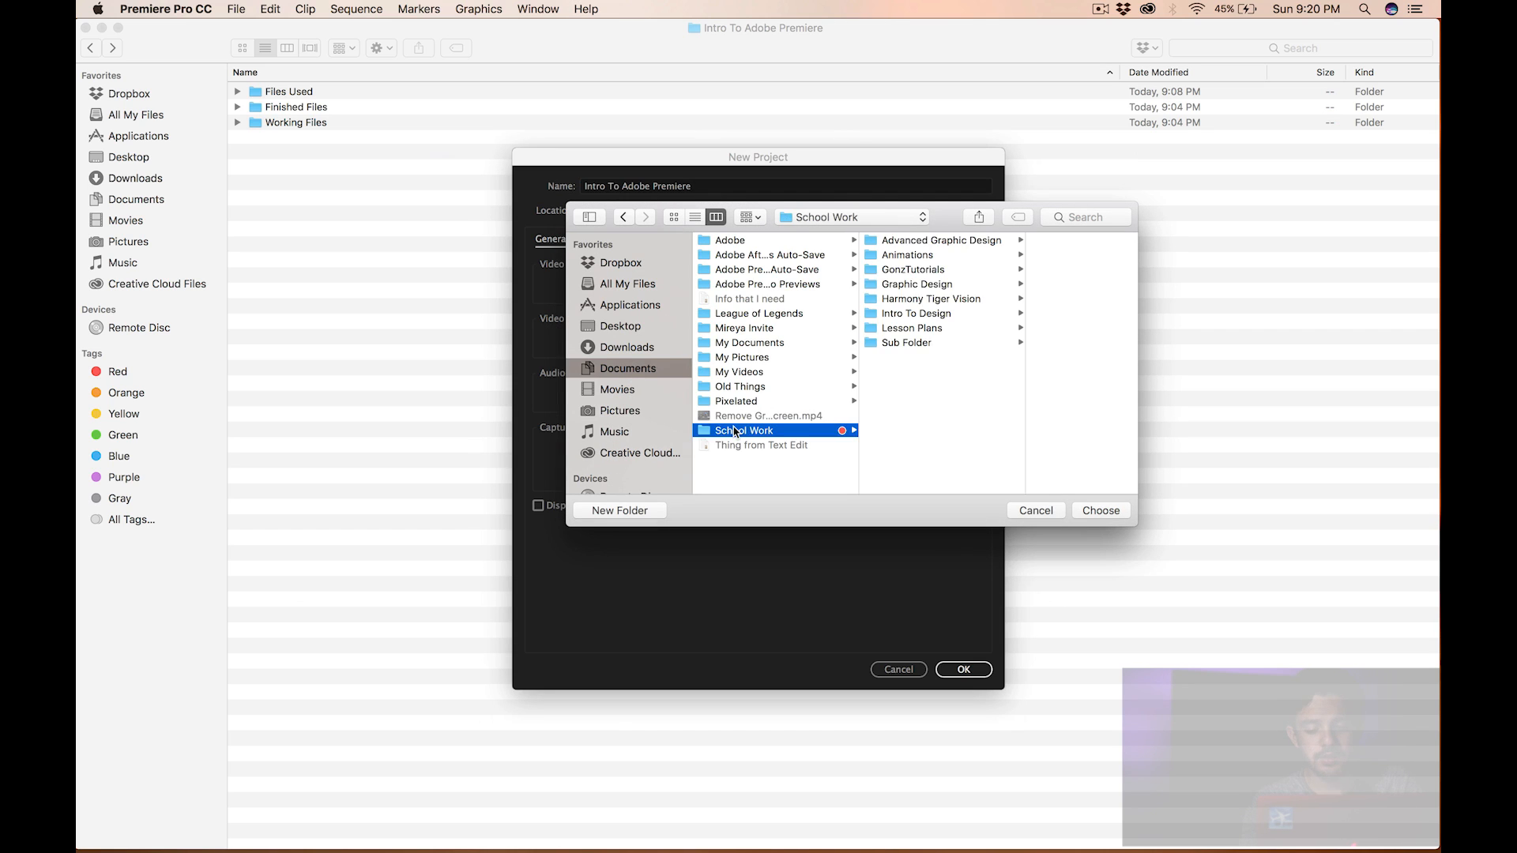
click(931, 298)
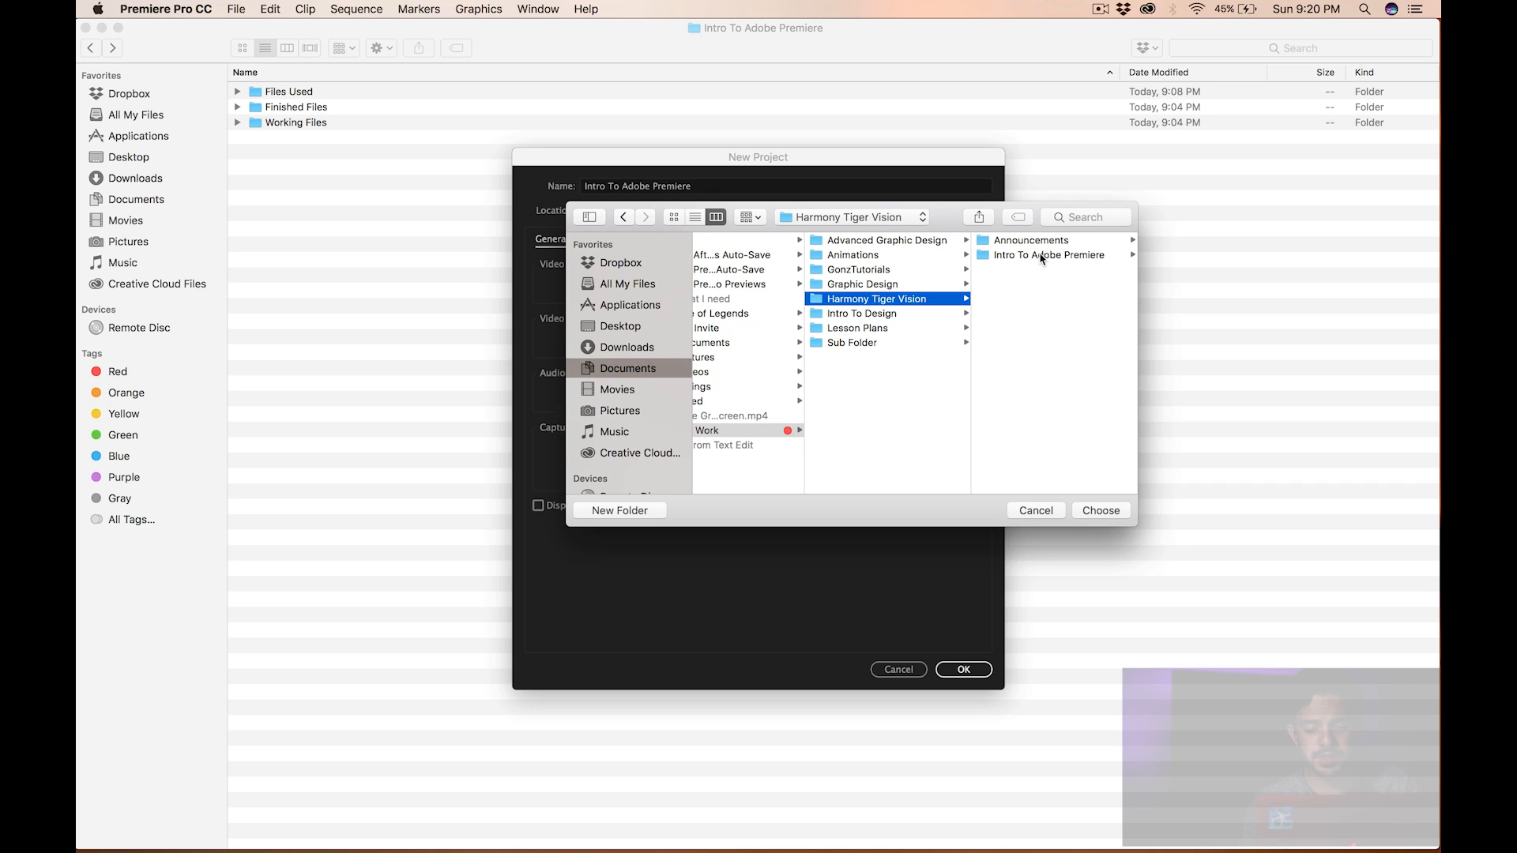
click(1040, 254)
key(Return)
click(963, 207)
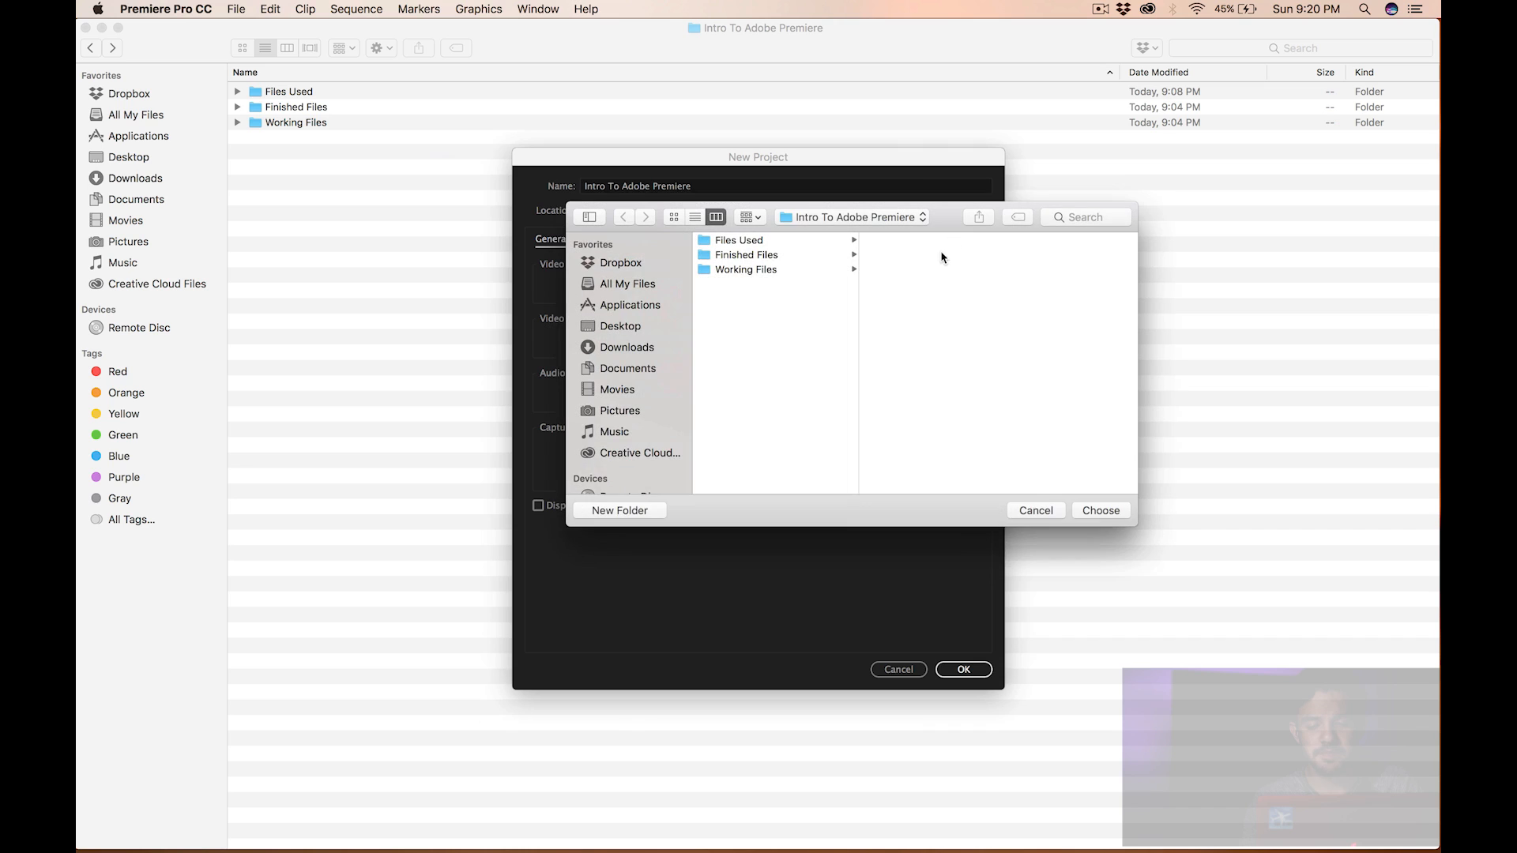
click(759, 270)
click(1100, 513)
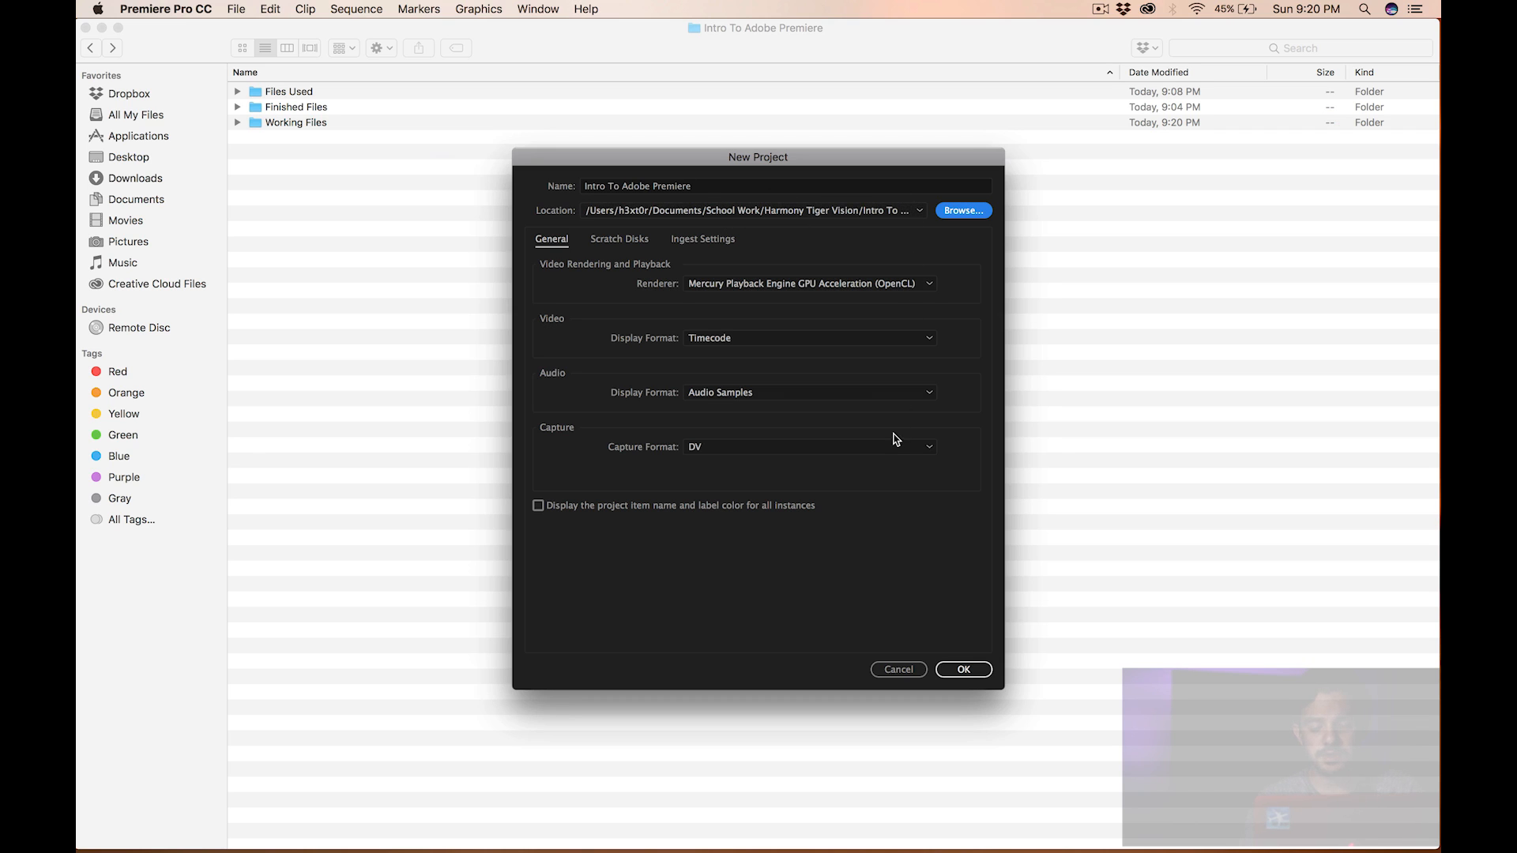
click(948, 671)
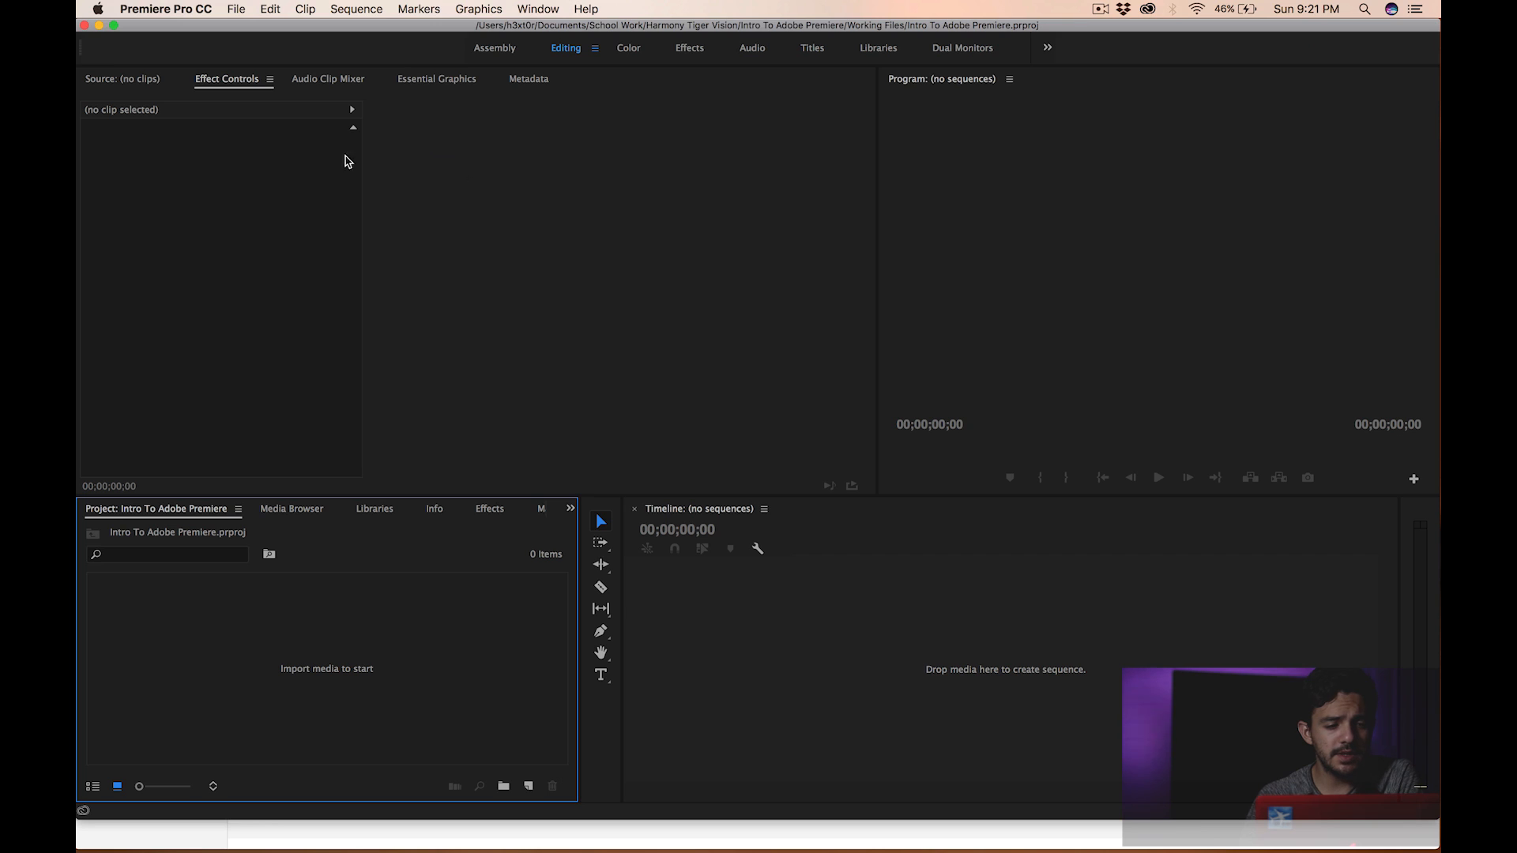
- Select the Source, Program, Project and Timeline panels in turn to identify each area
click(143, 85)
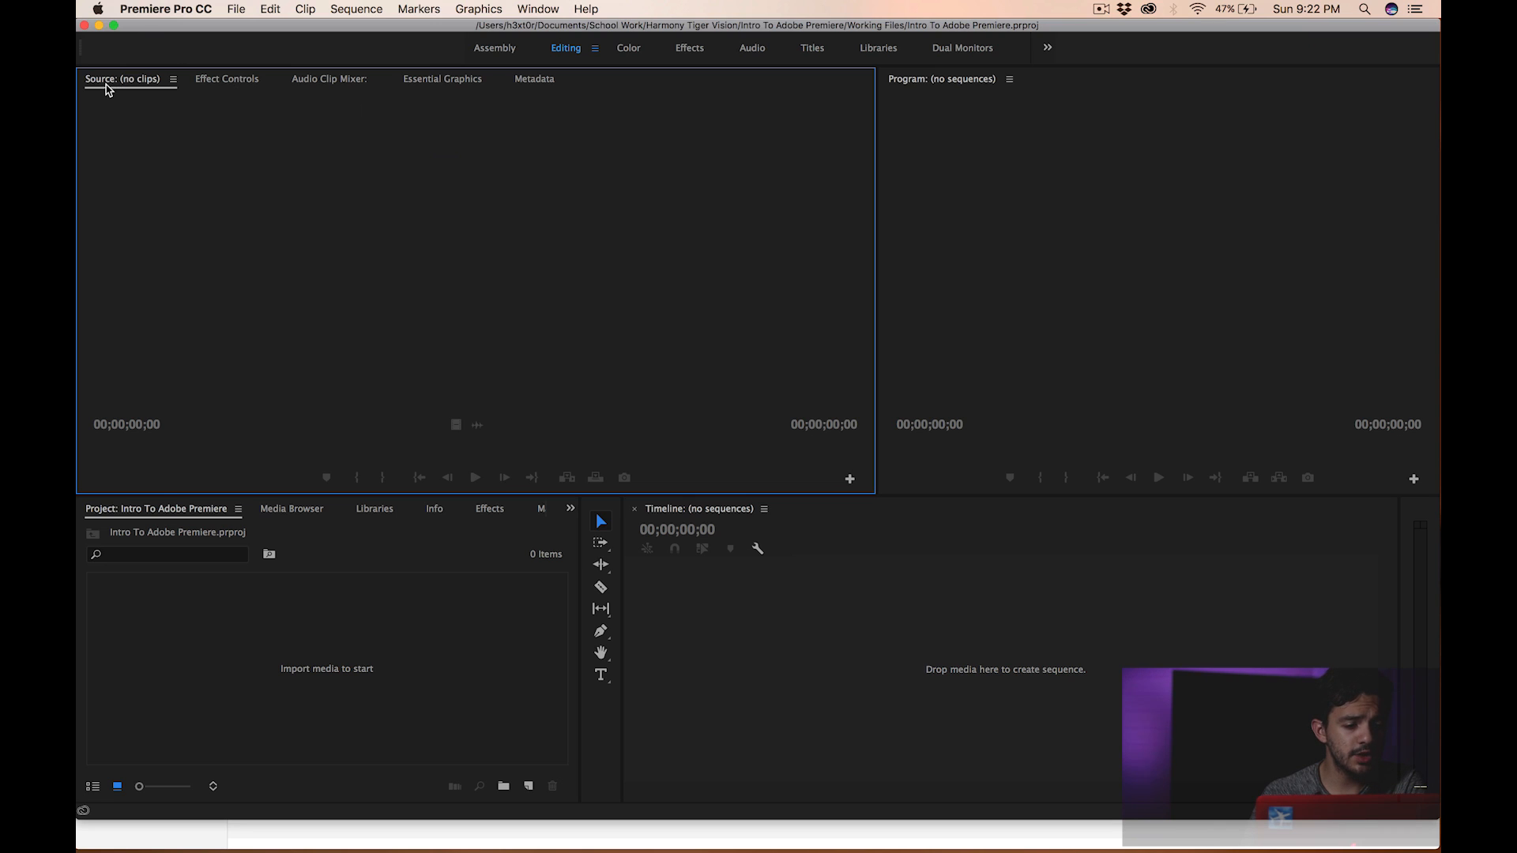
click(951, 97)
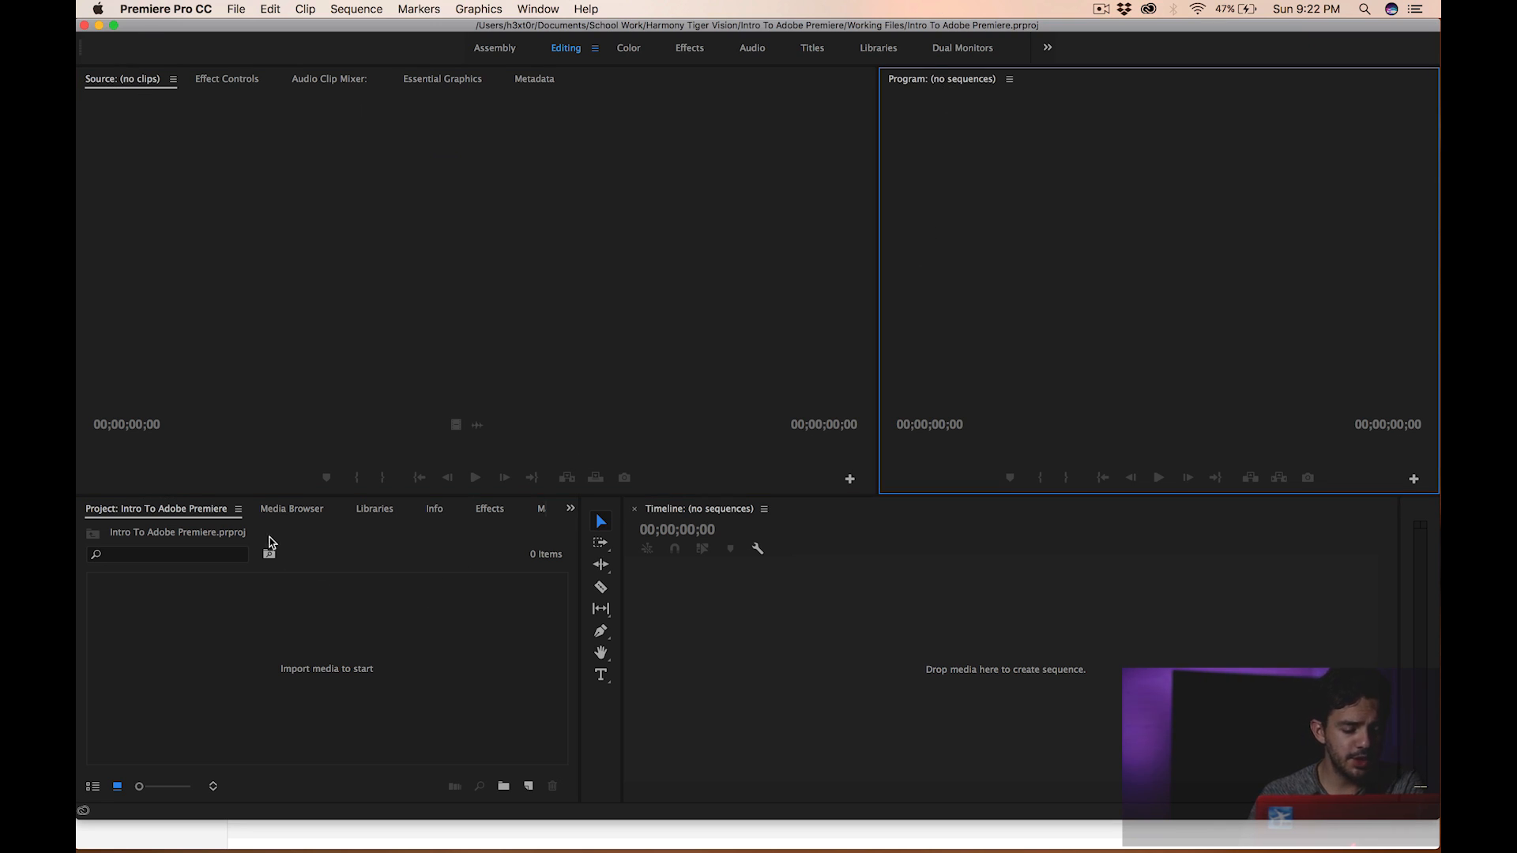
click(199, 516)
click(785, 604)
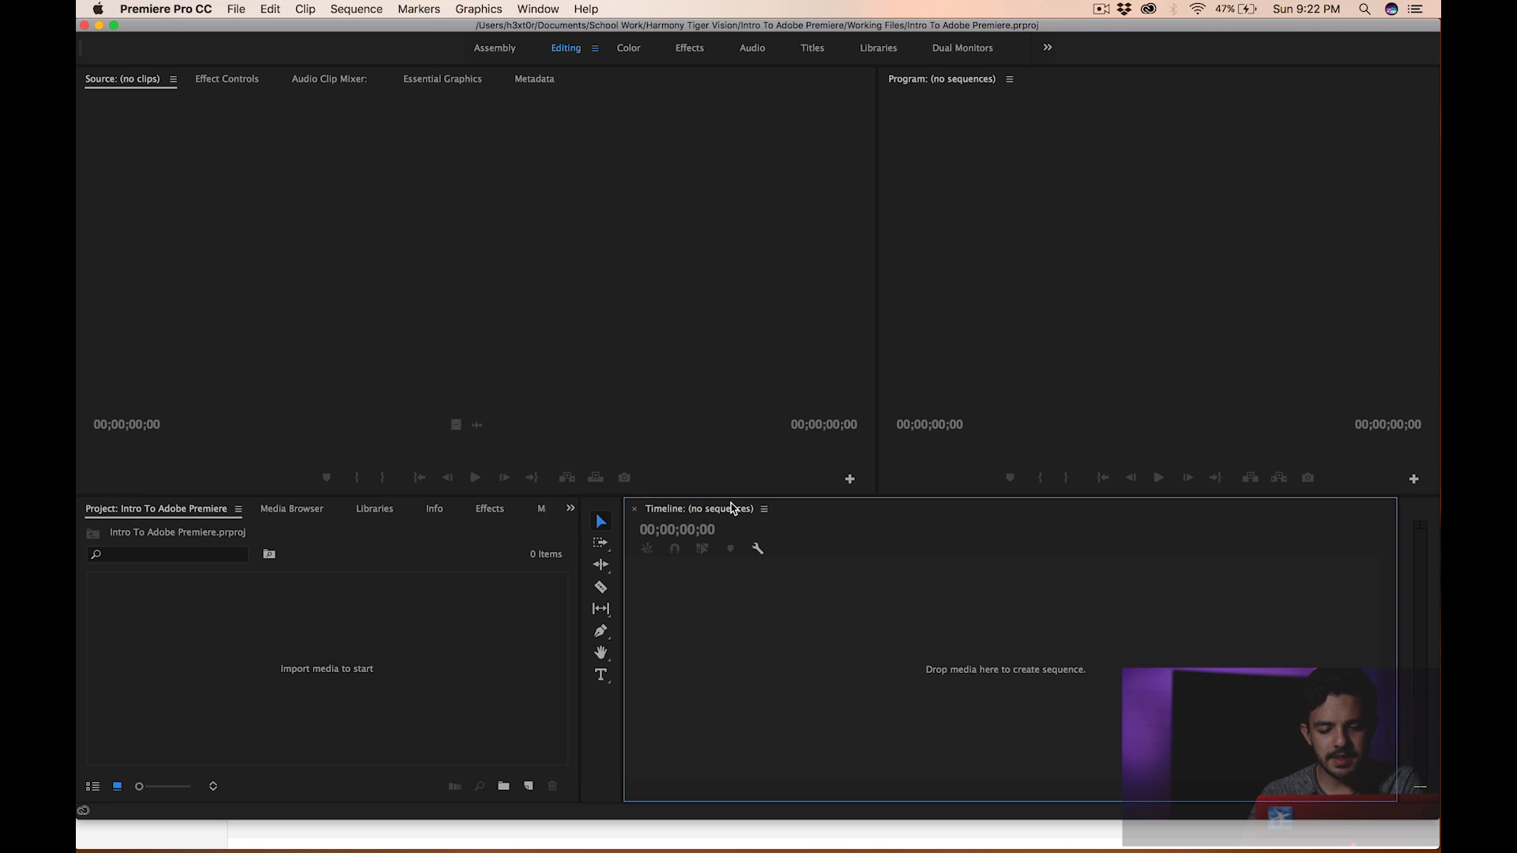
click(882, 332)
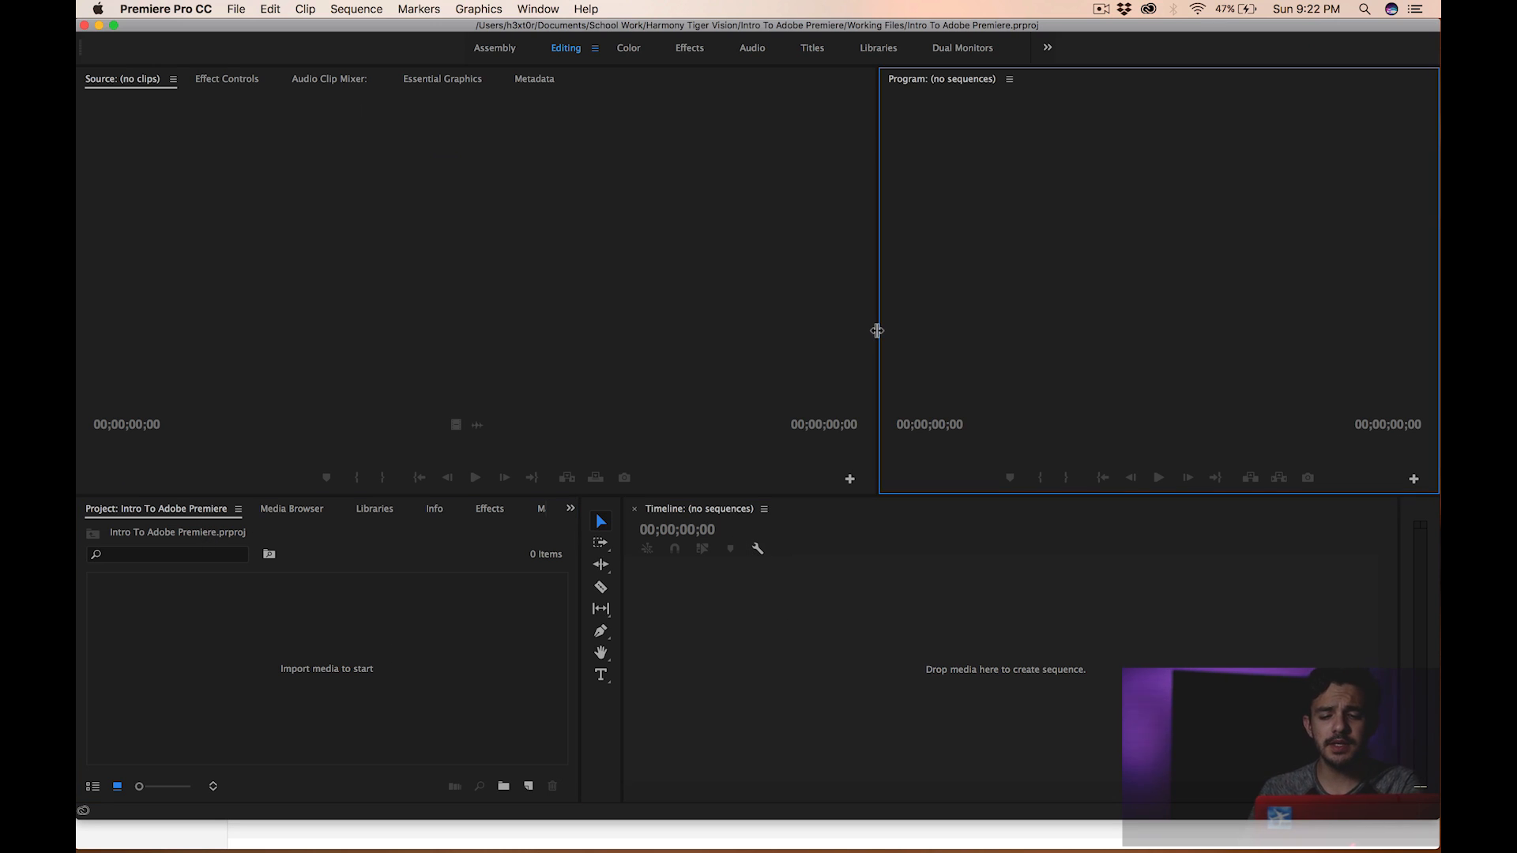
- Resize the monitor, project and timeline panels by moving the dividers between them
drag(877, 312, 723, 293)
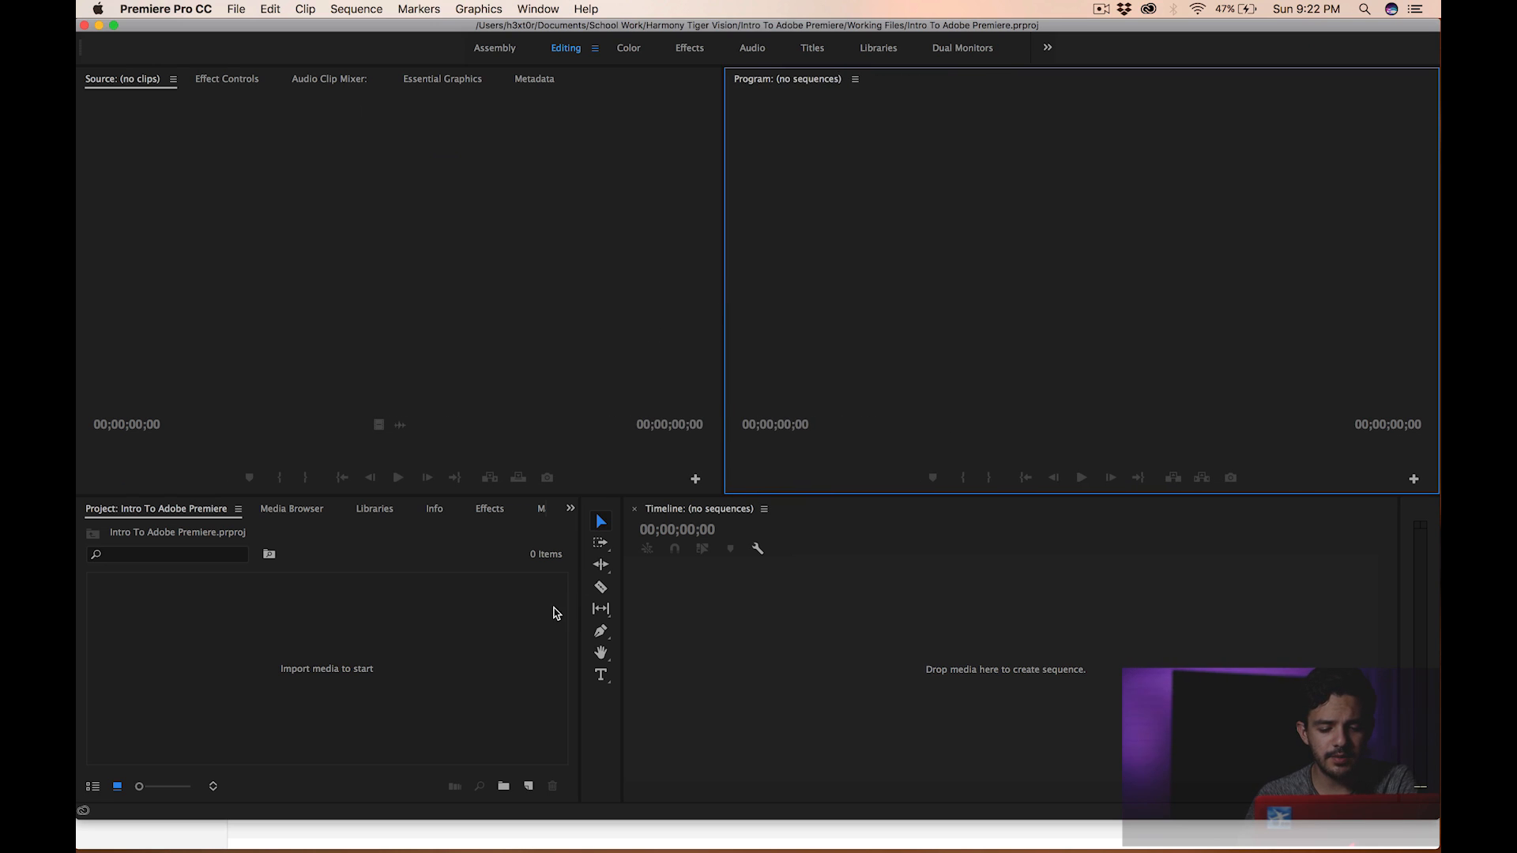
drag(583, 594, 433, 609)
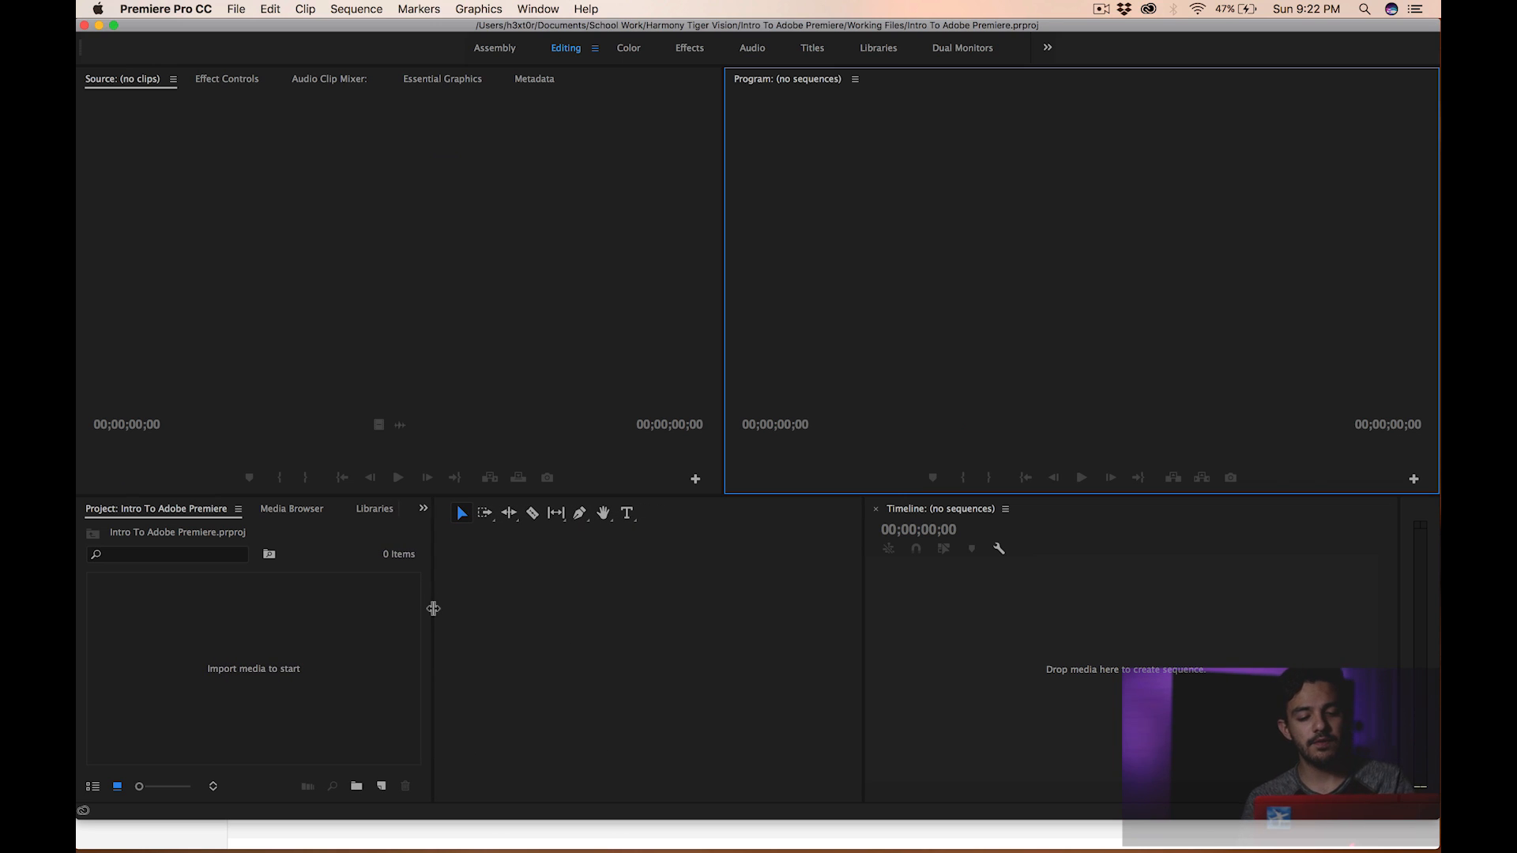
drag(863, 604, 471, 593)
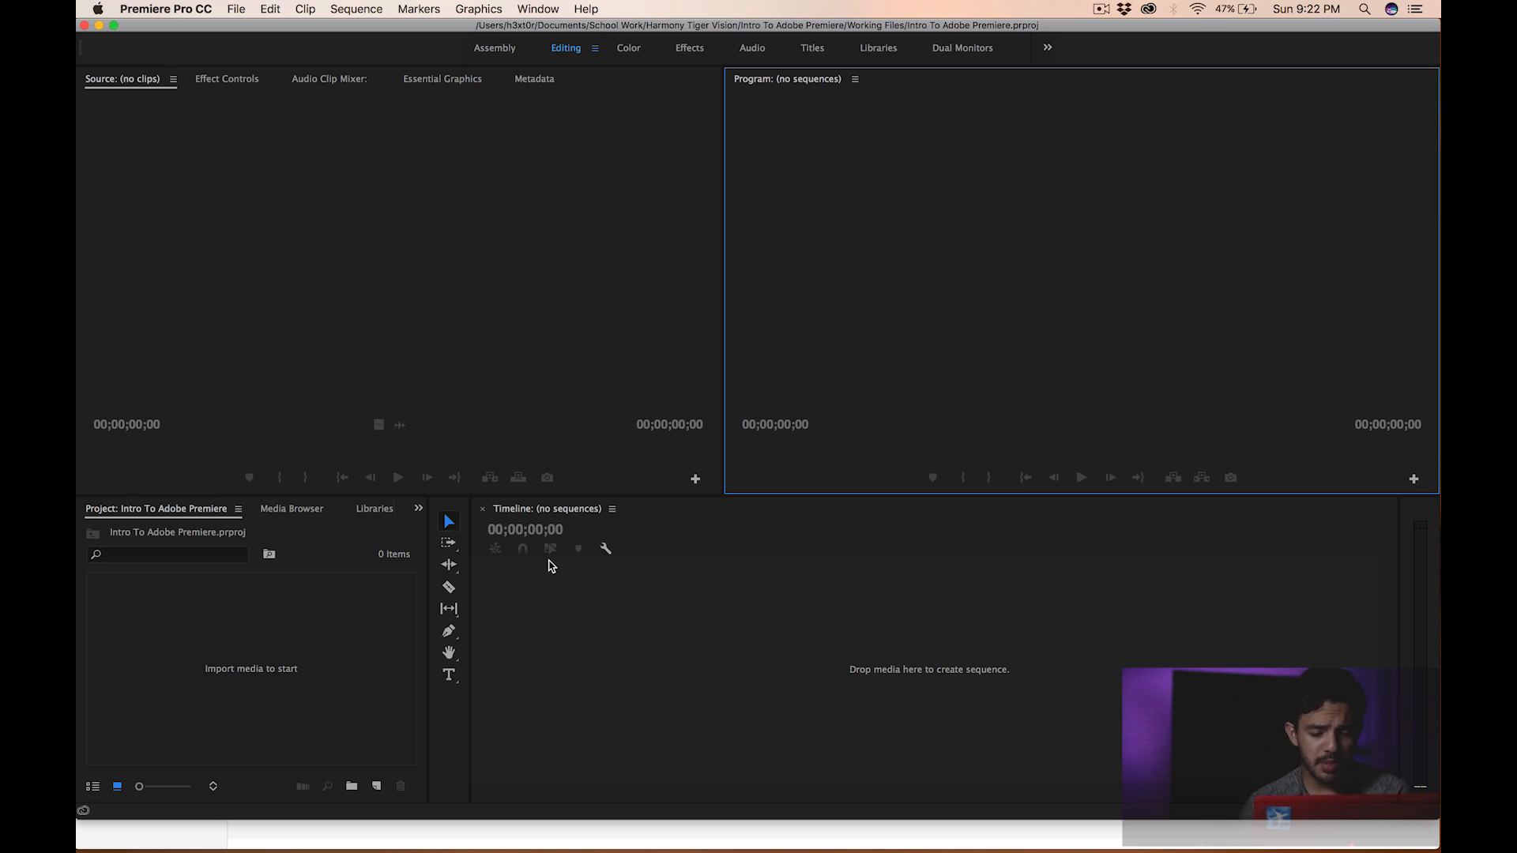
- Reset the current workspace to its saved layout
click(545, 6)
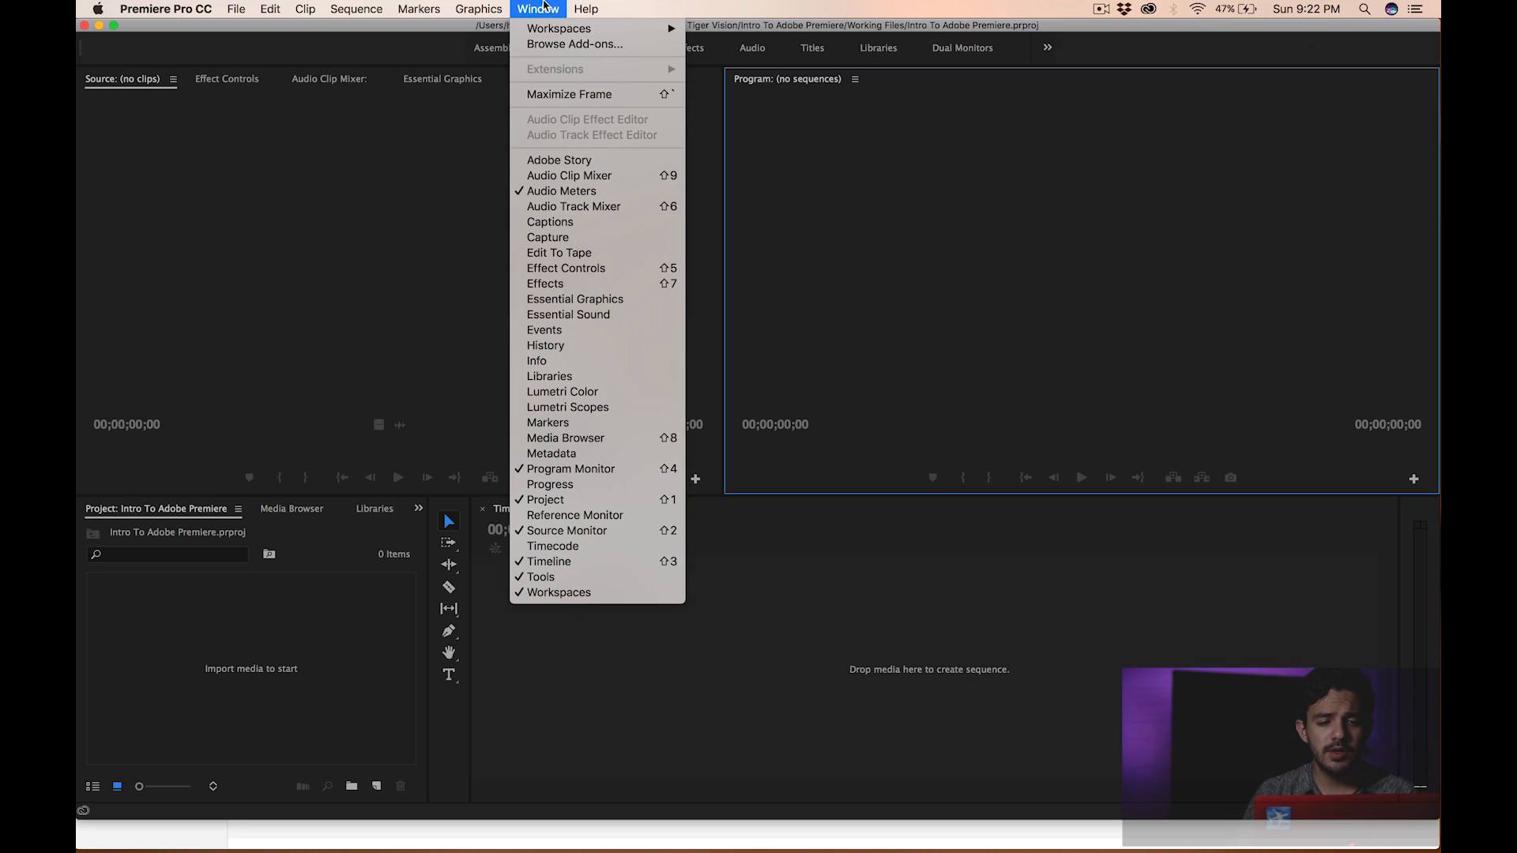
mouse_move(549, 33)
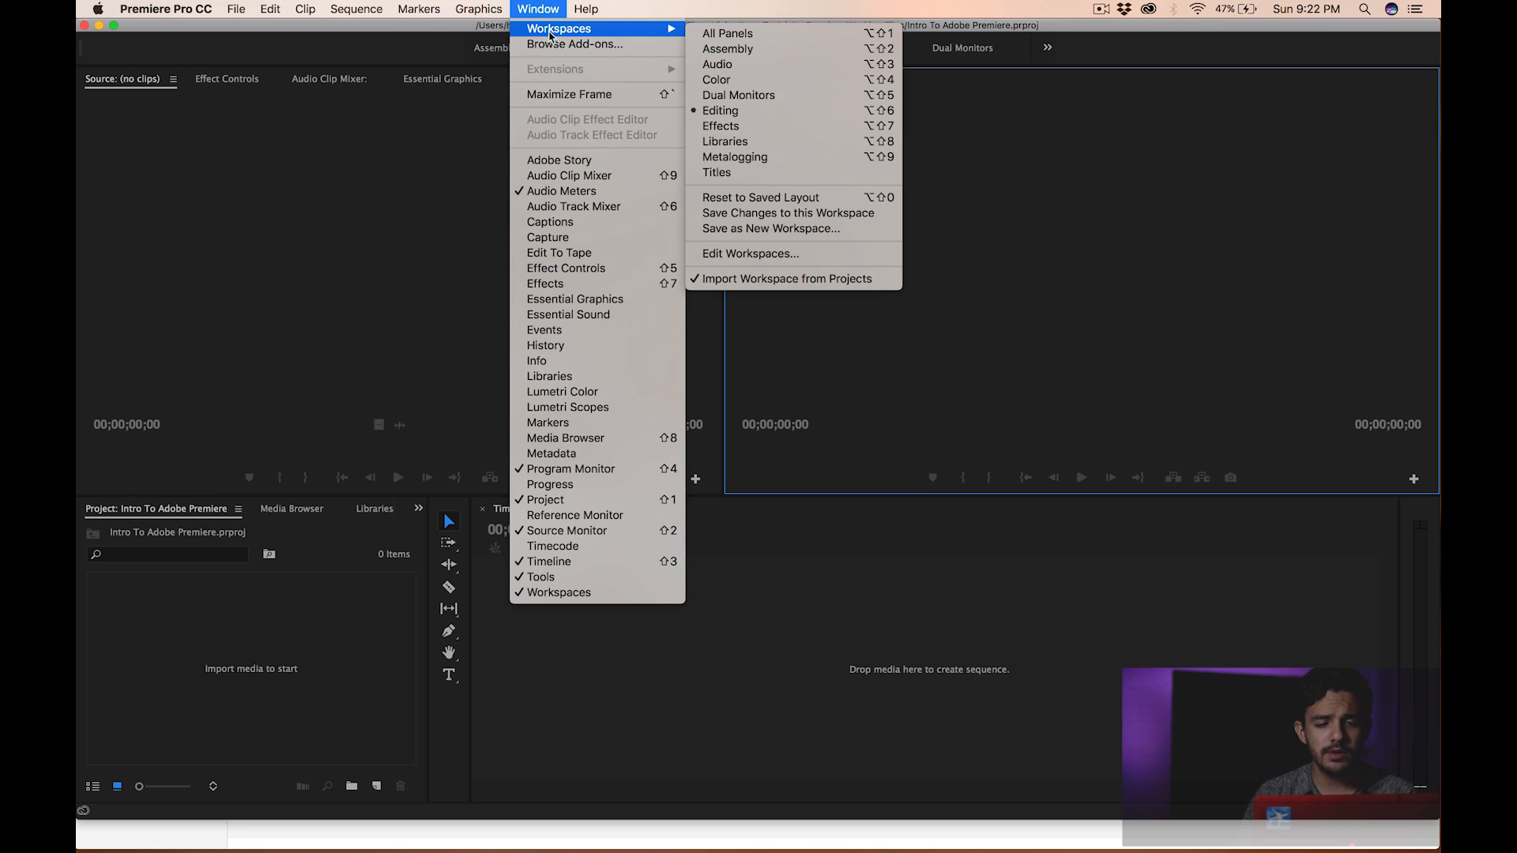
click(776, 201)
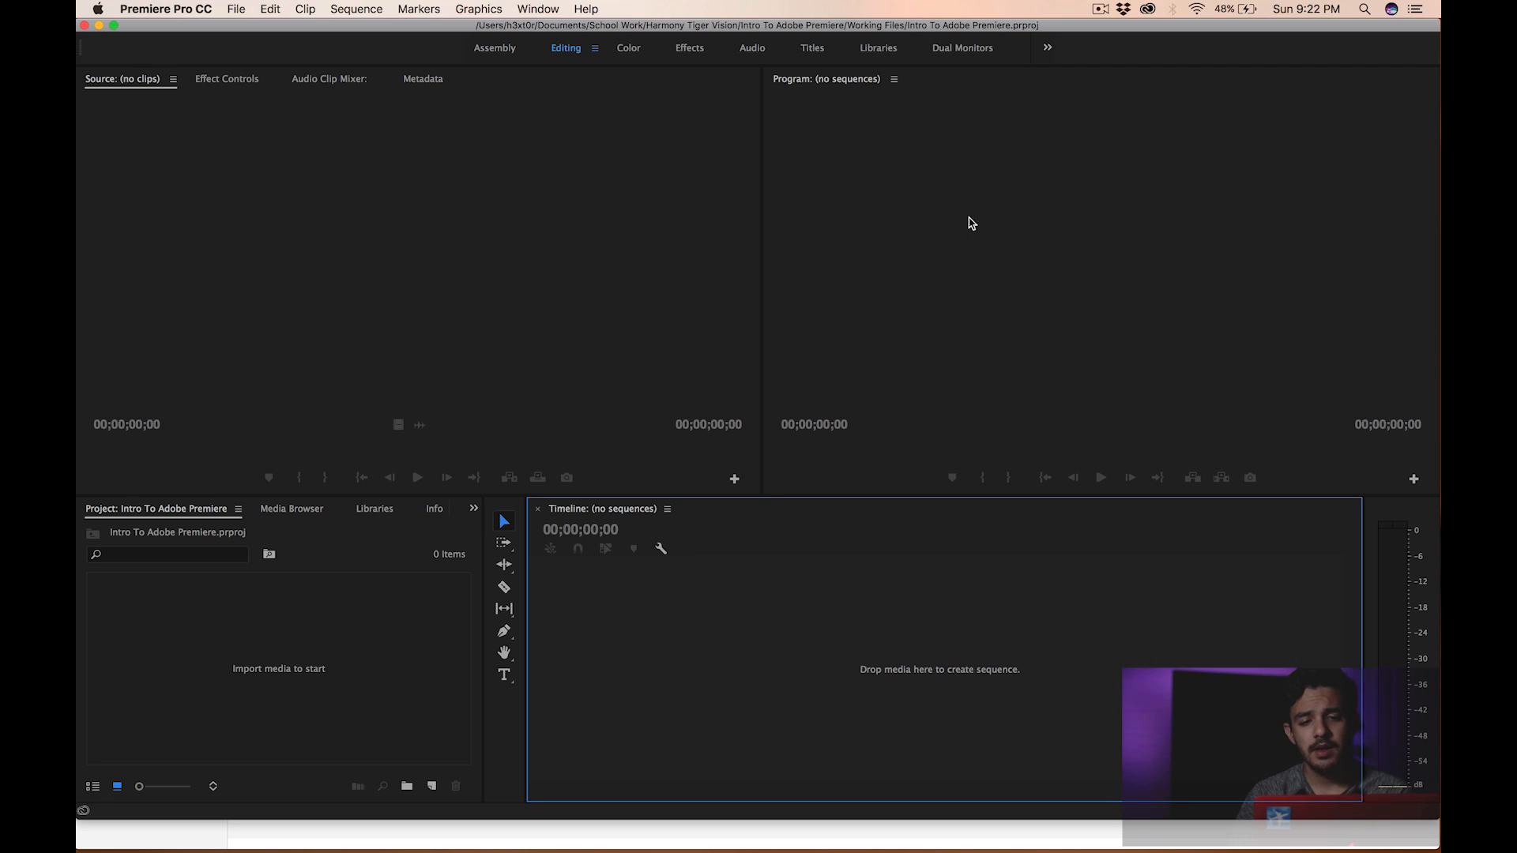
- Select the Source, Program, Project and Timeline panels again to review the layout
click(640, 264)
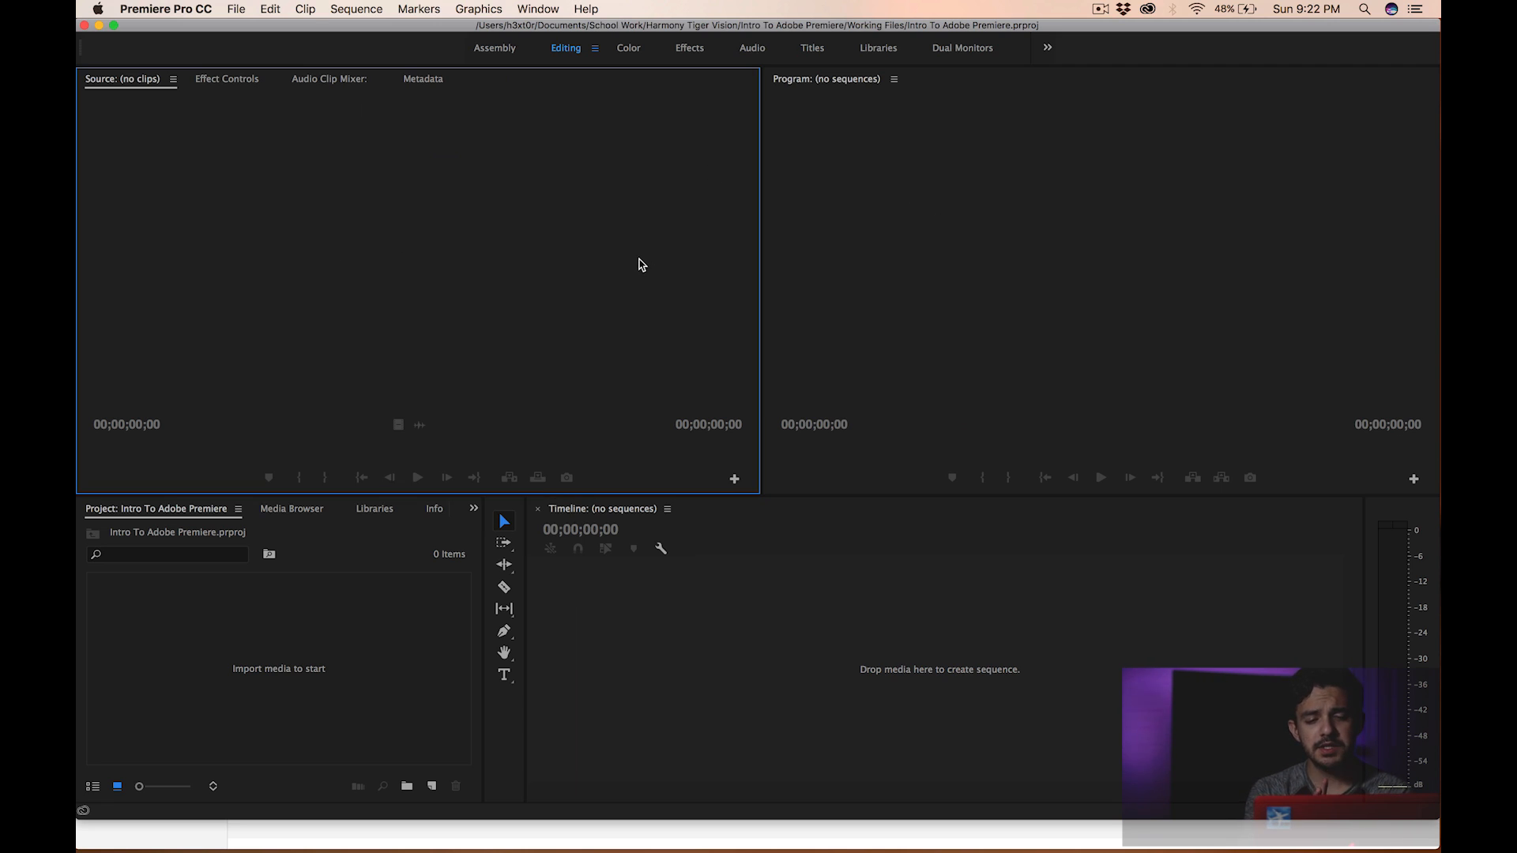
click(886, 242)
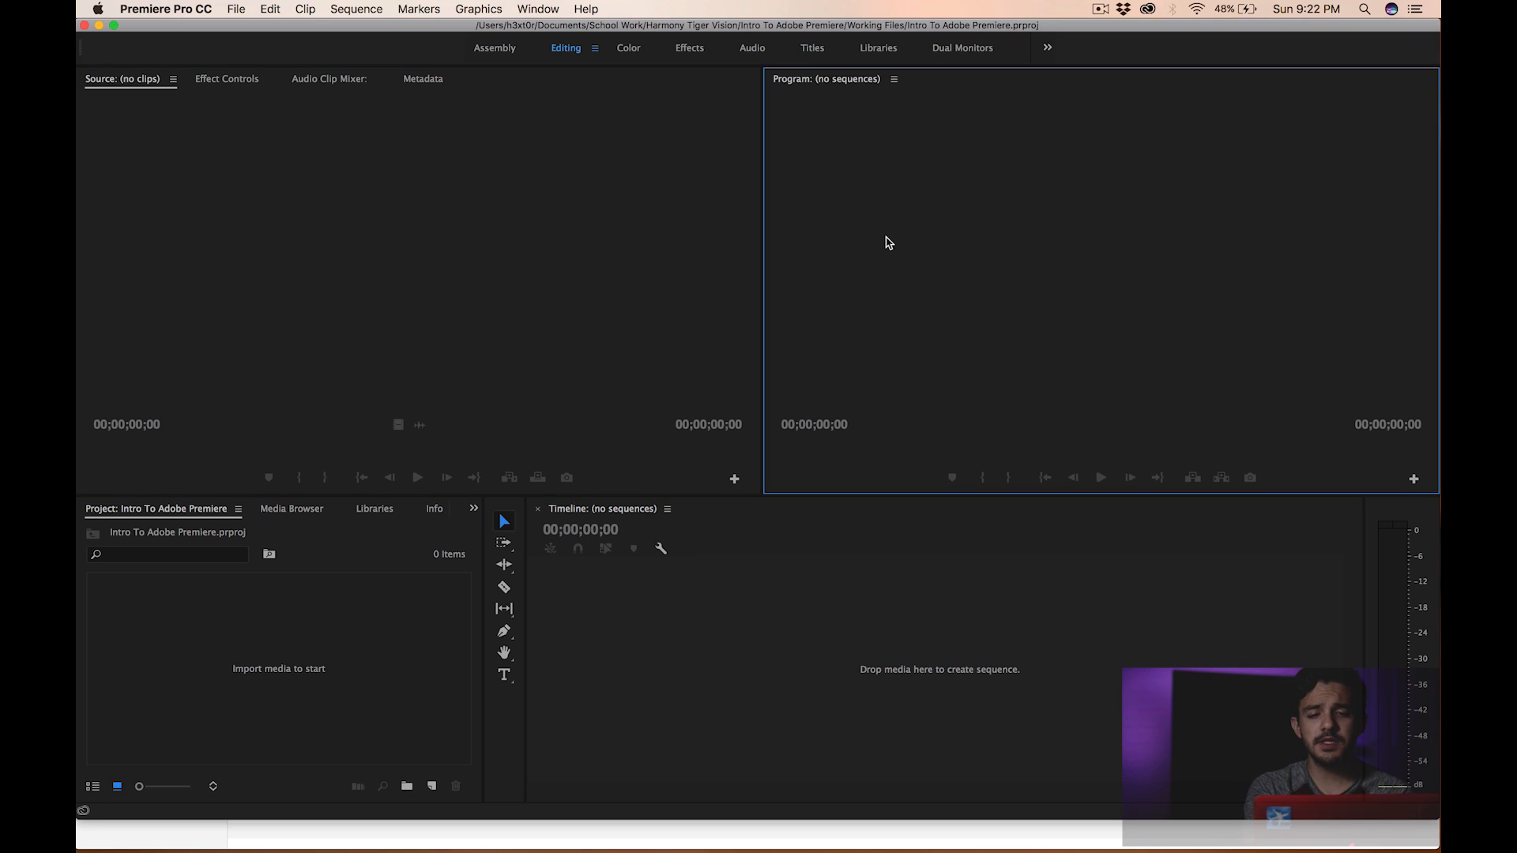
click(262, 673)
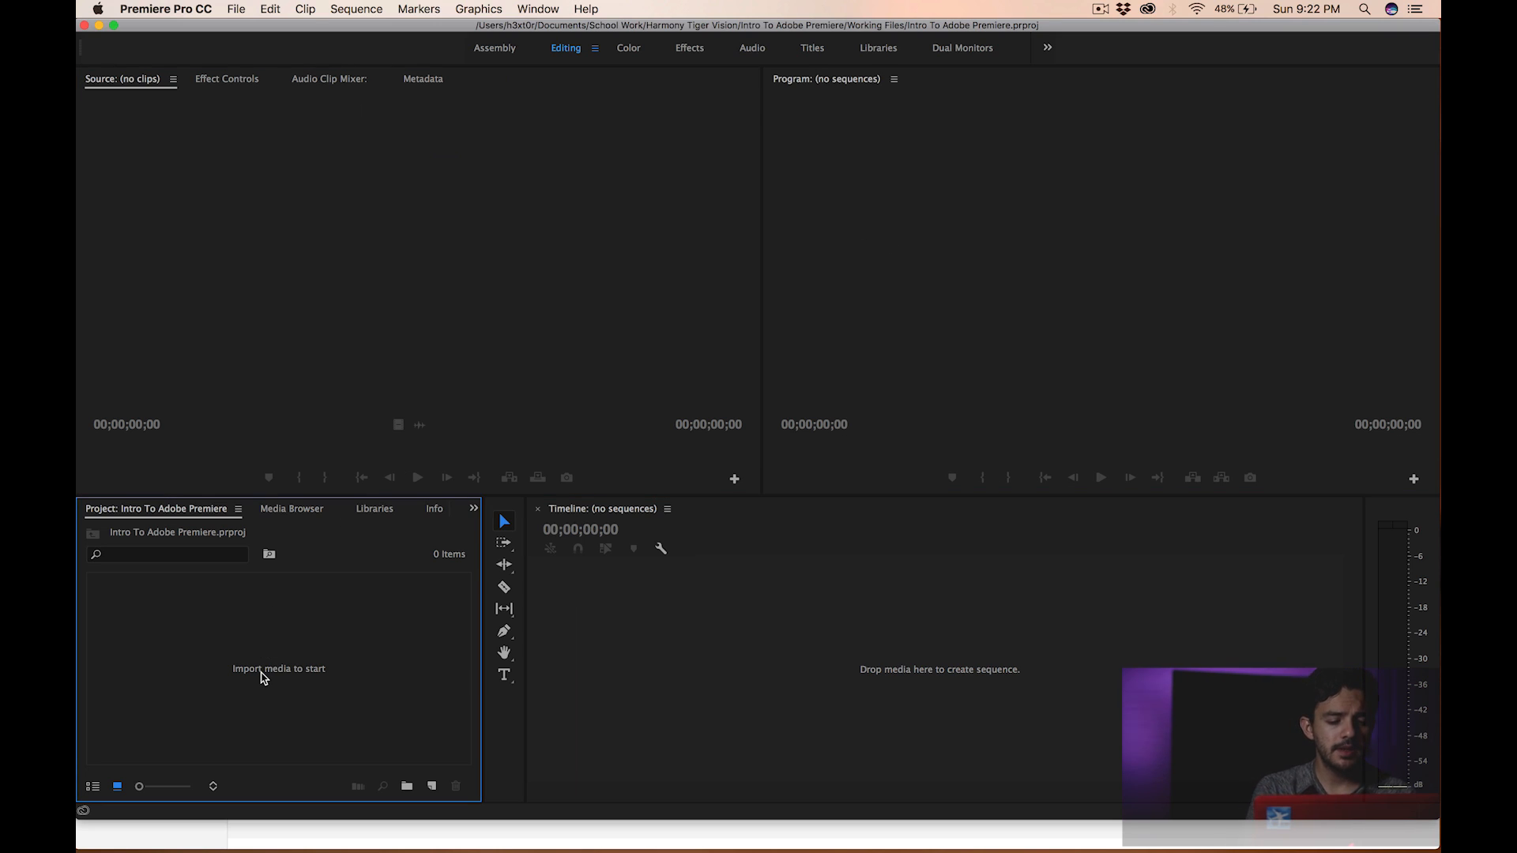
click(754, 635)
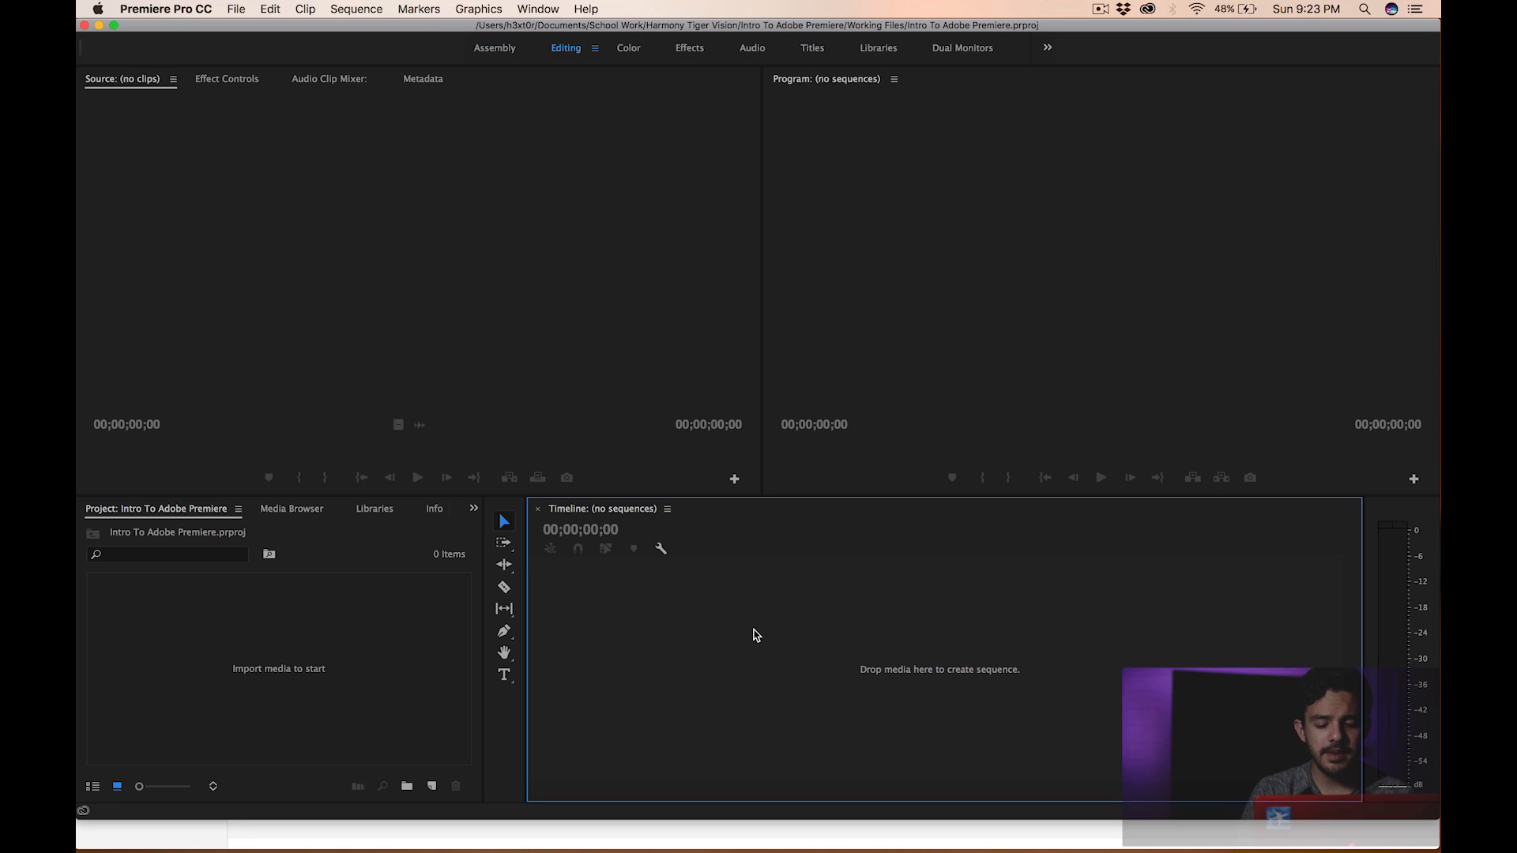
- Switch through the Color, Effects and Audio workspaces, viewing the Lumetri Color panel along the way
click(630, 50)
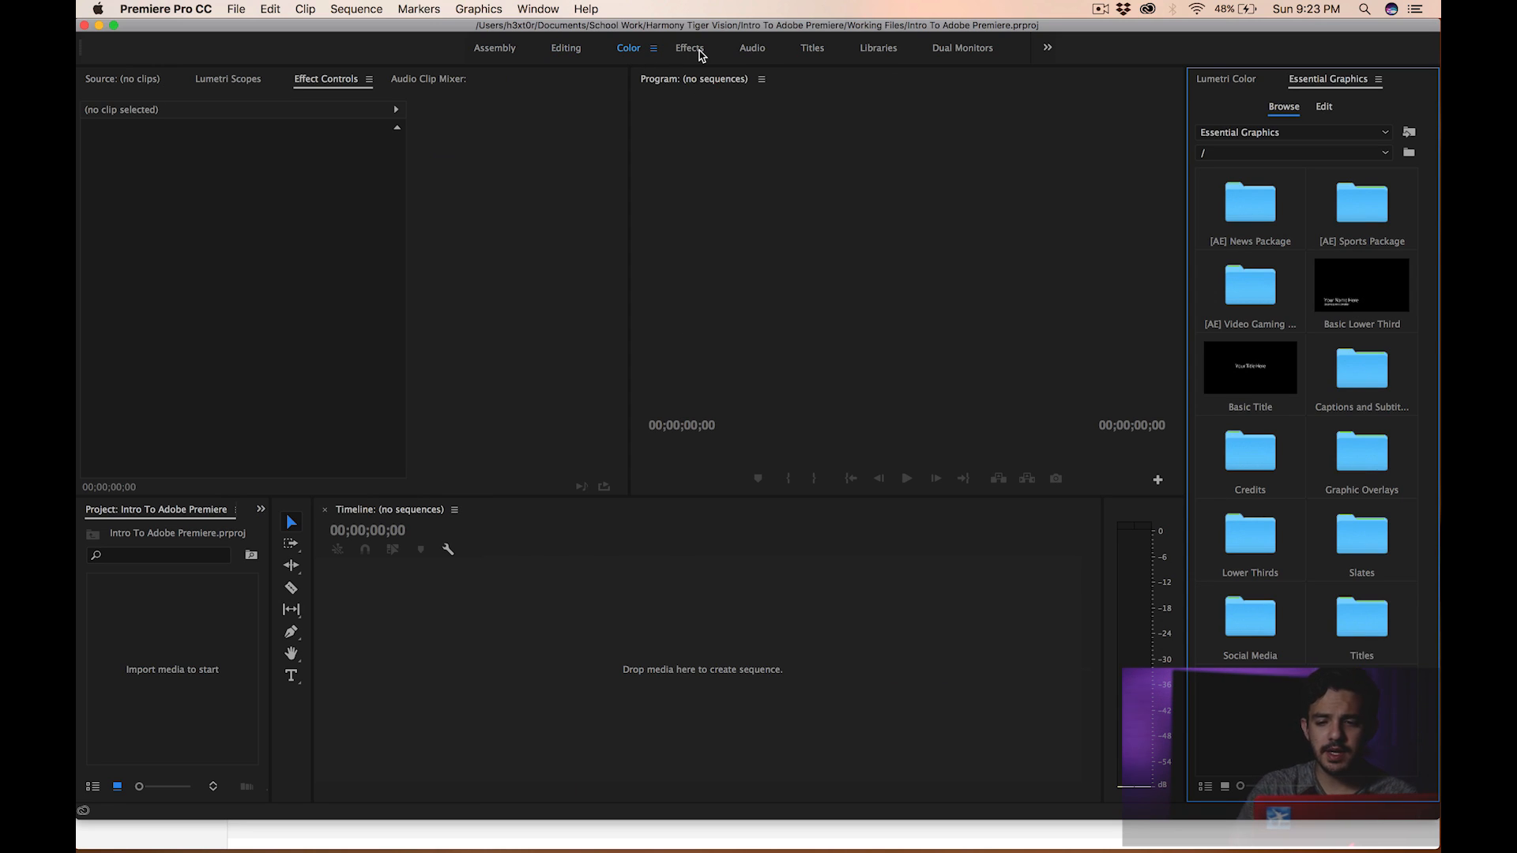
click(1261, 82)
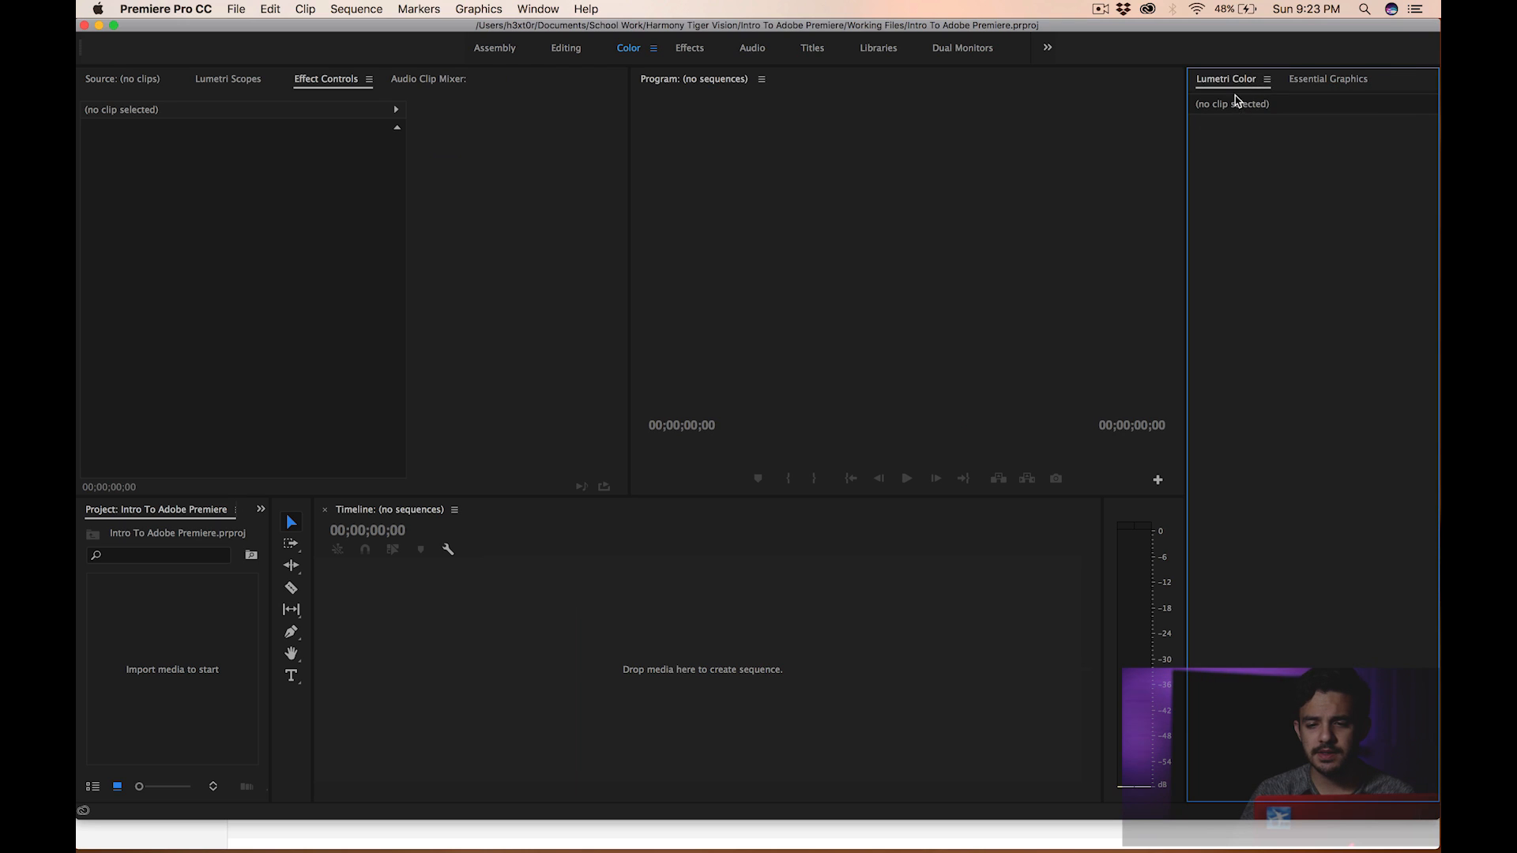
click(690, 51)
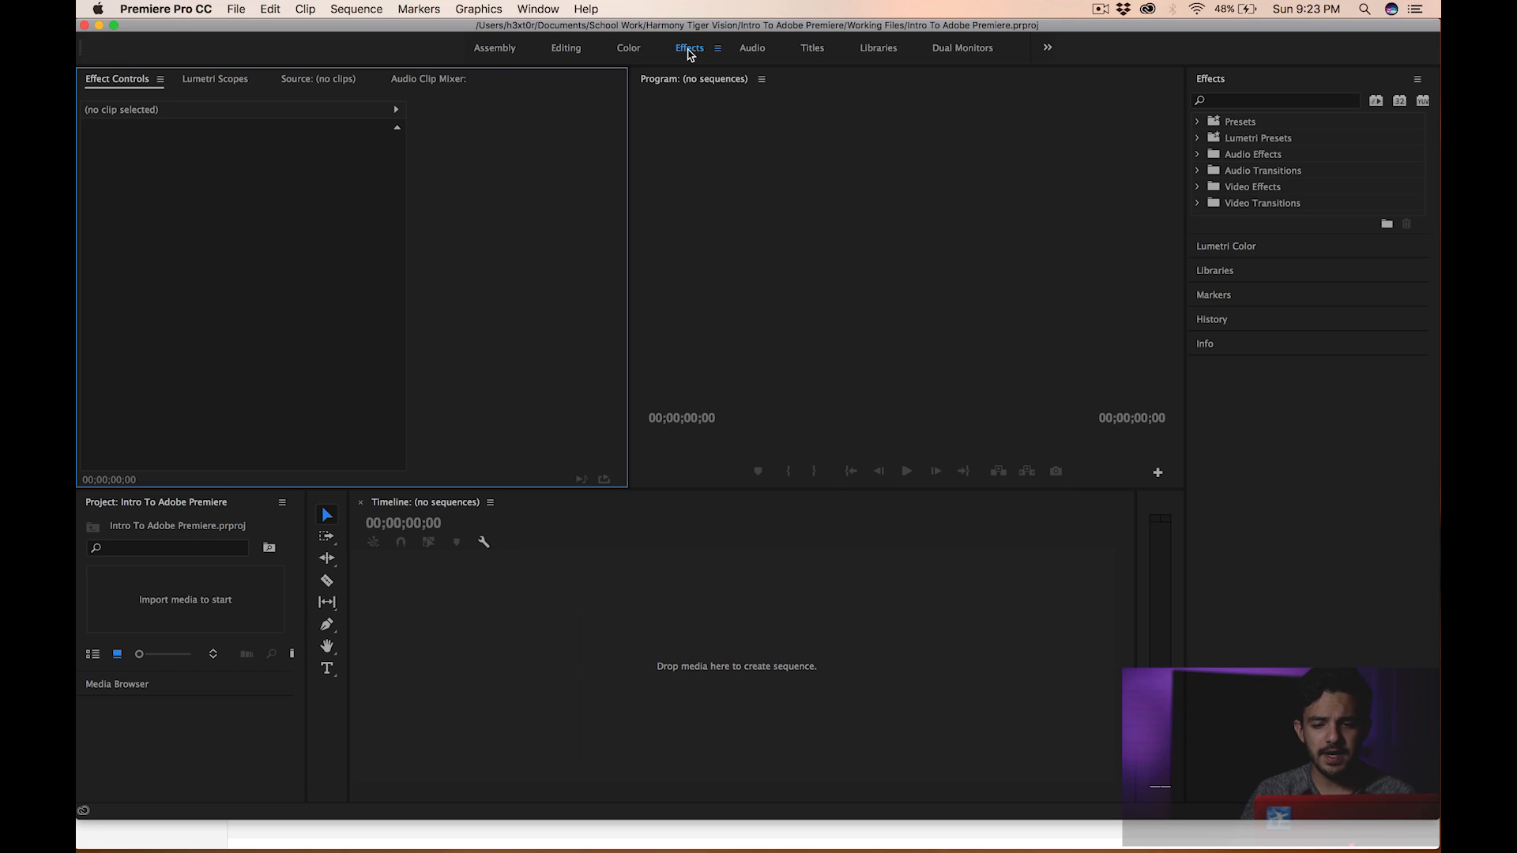
click(755, 52)
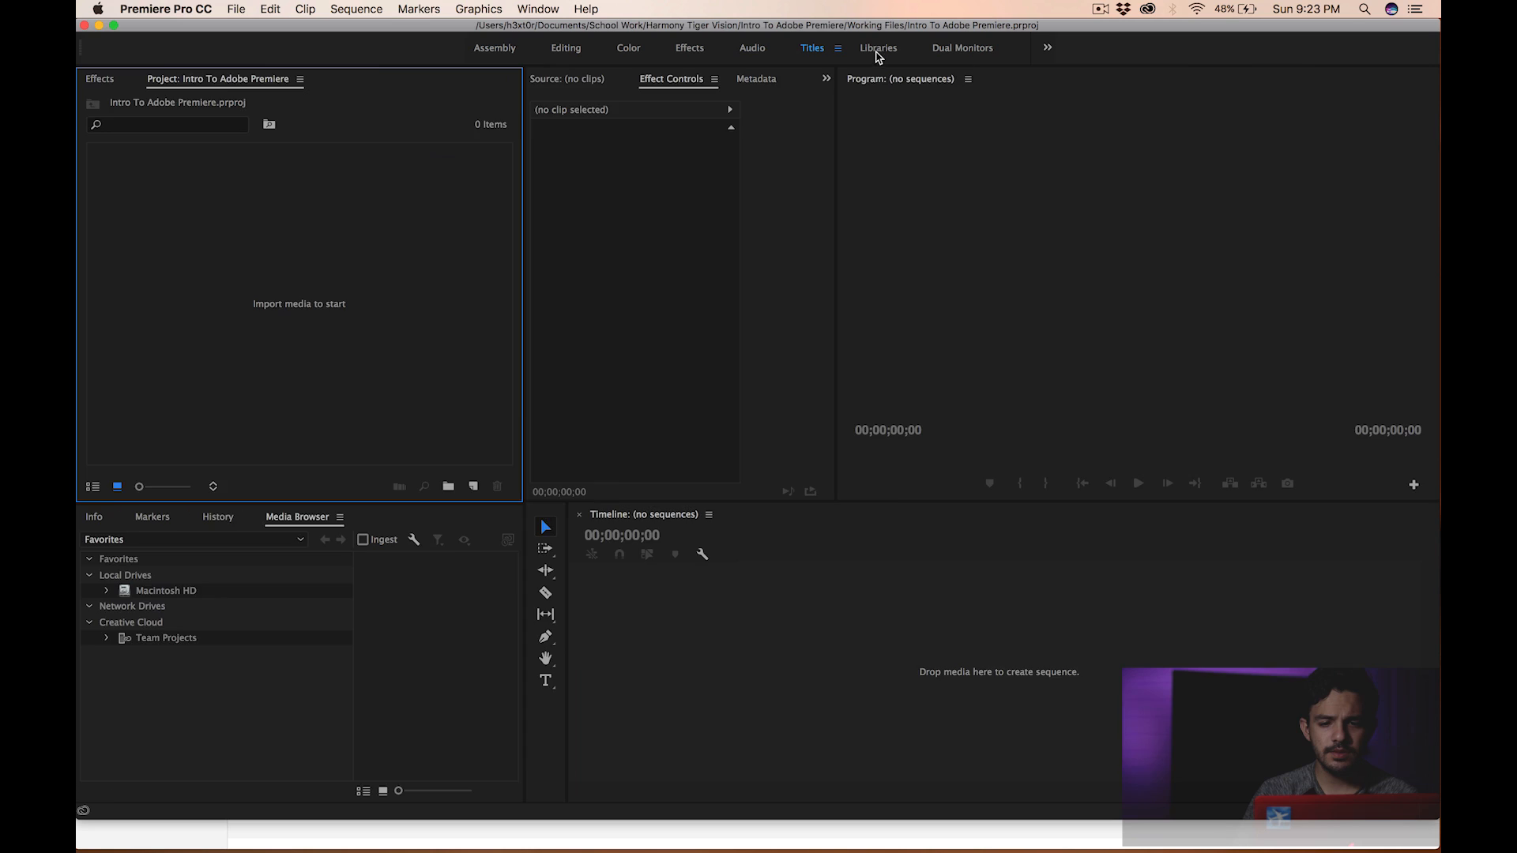
- Switch to the Libraries workspace and then back to the Editing workspace
click(878, 49)
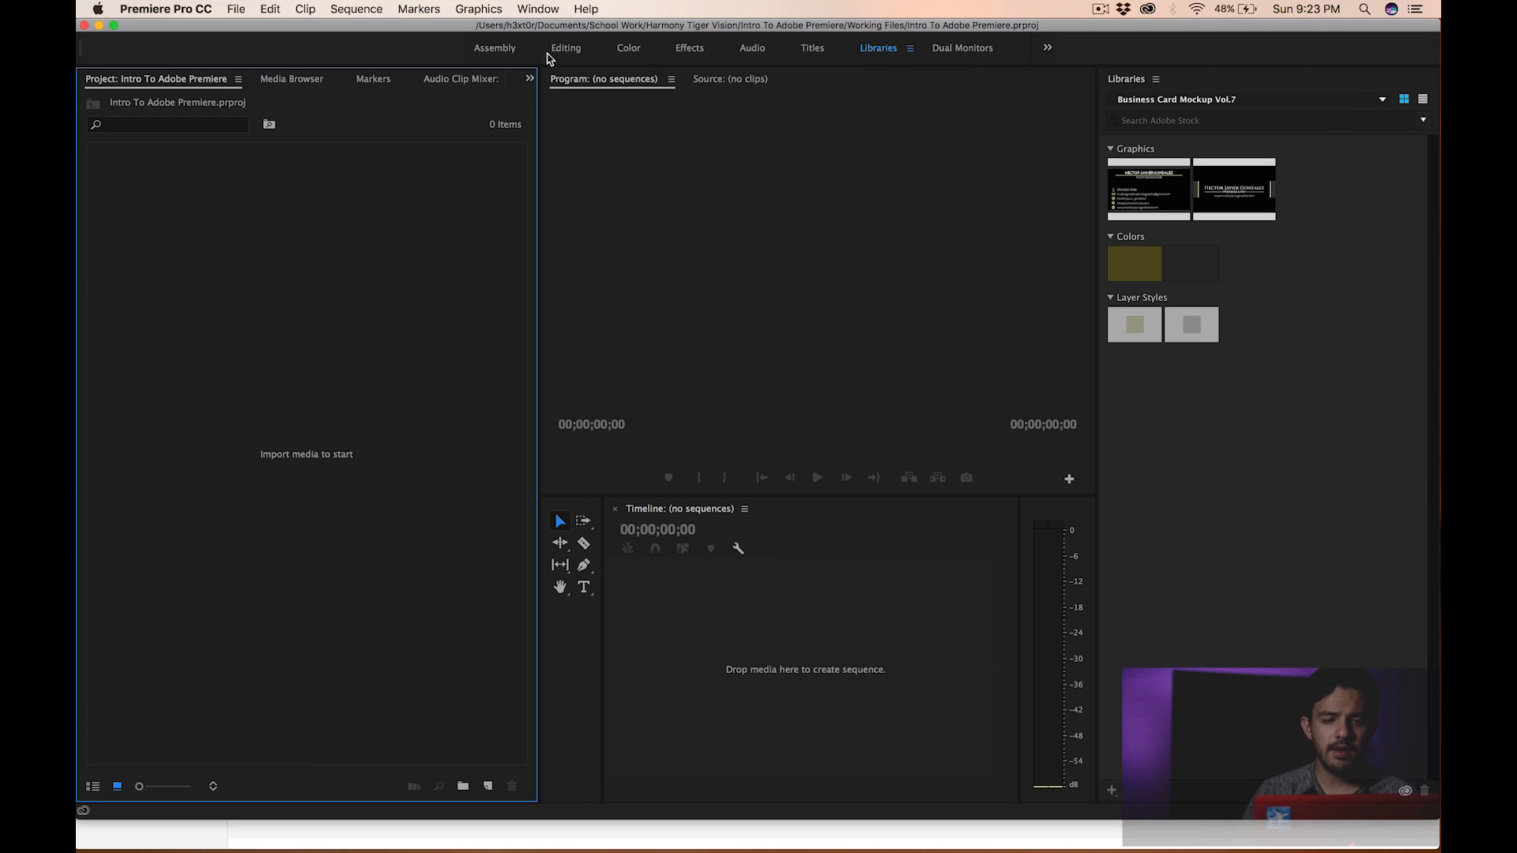
click(584, 56)
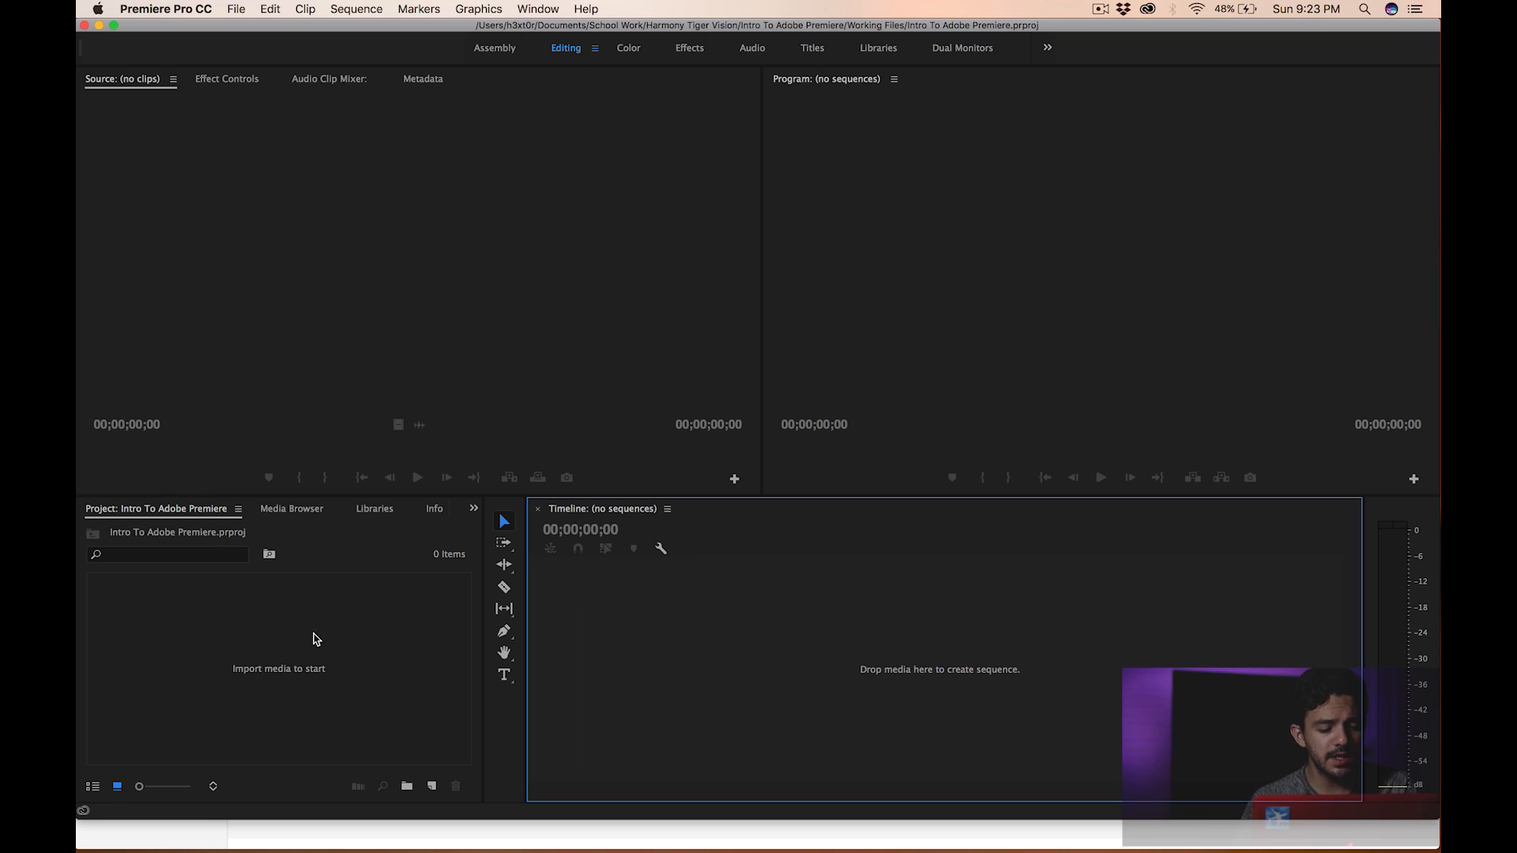
- Import the Files Used folder from the project's directory into the Project panel
double_click(298, 630)
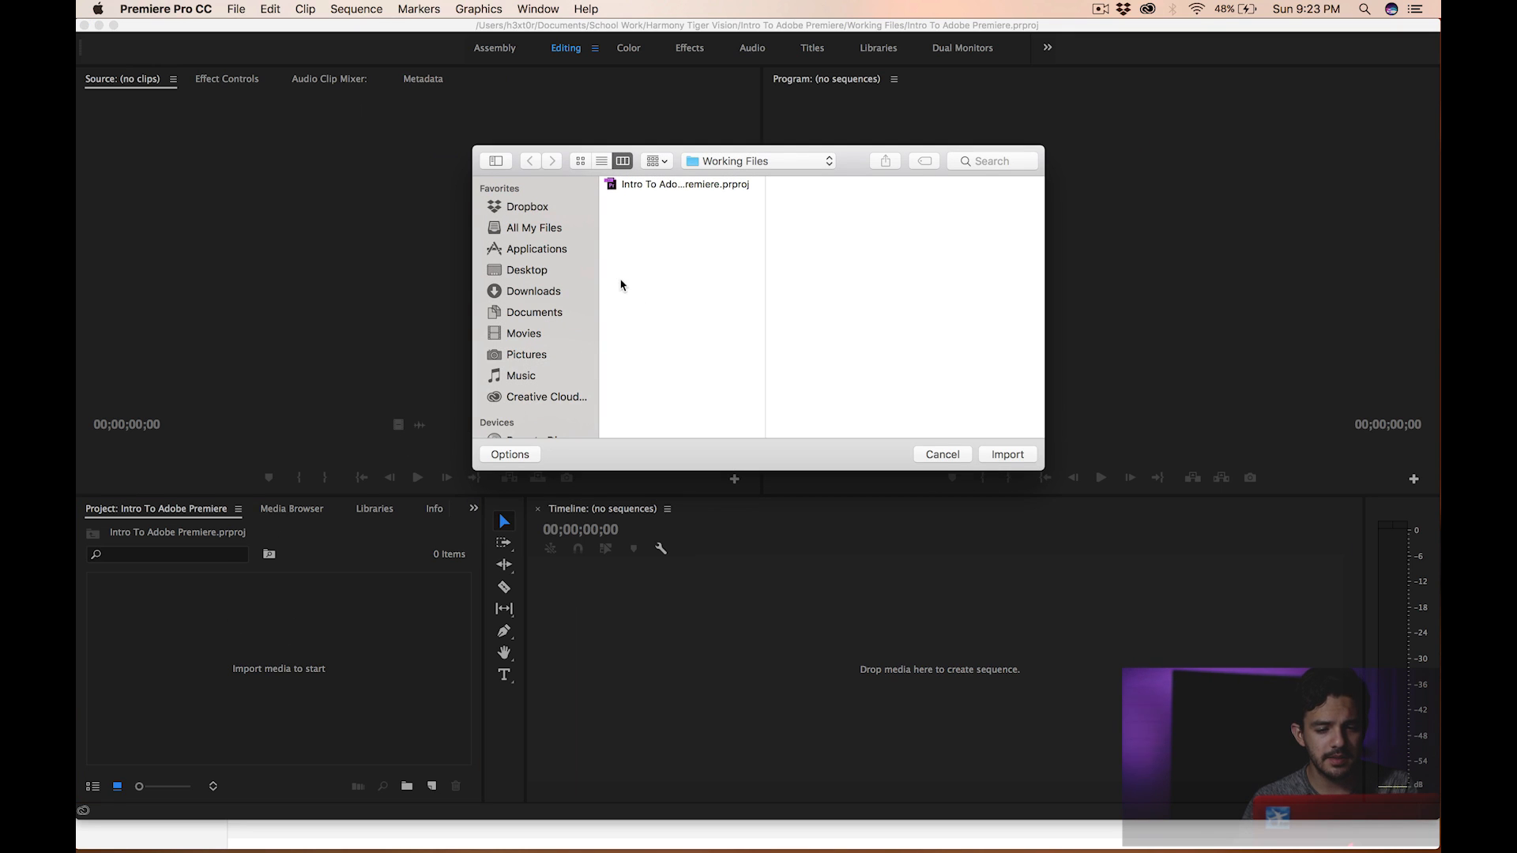
click(749, 162)
click(749, 178)
double_click(964, 192)
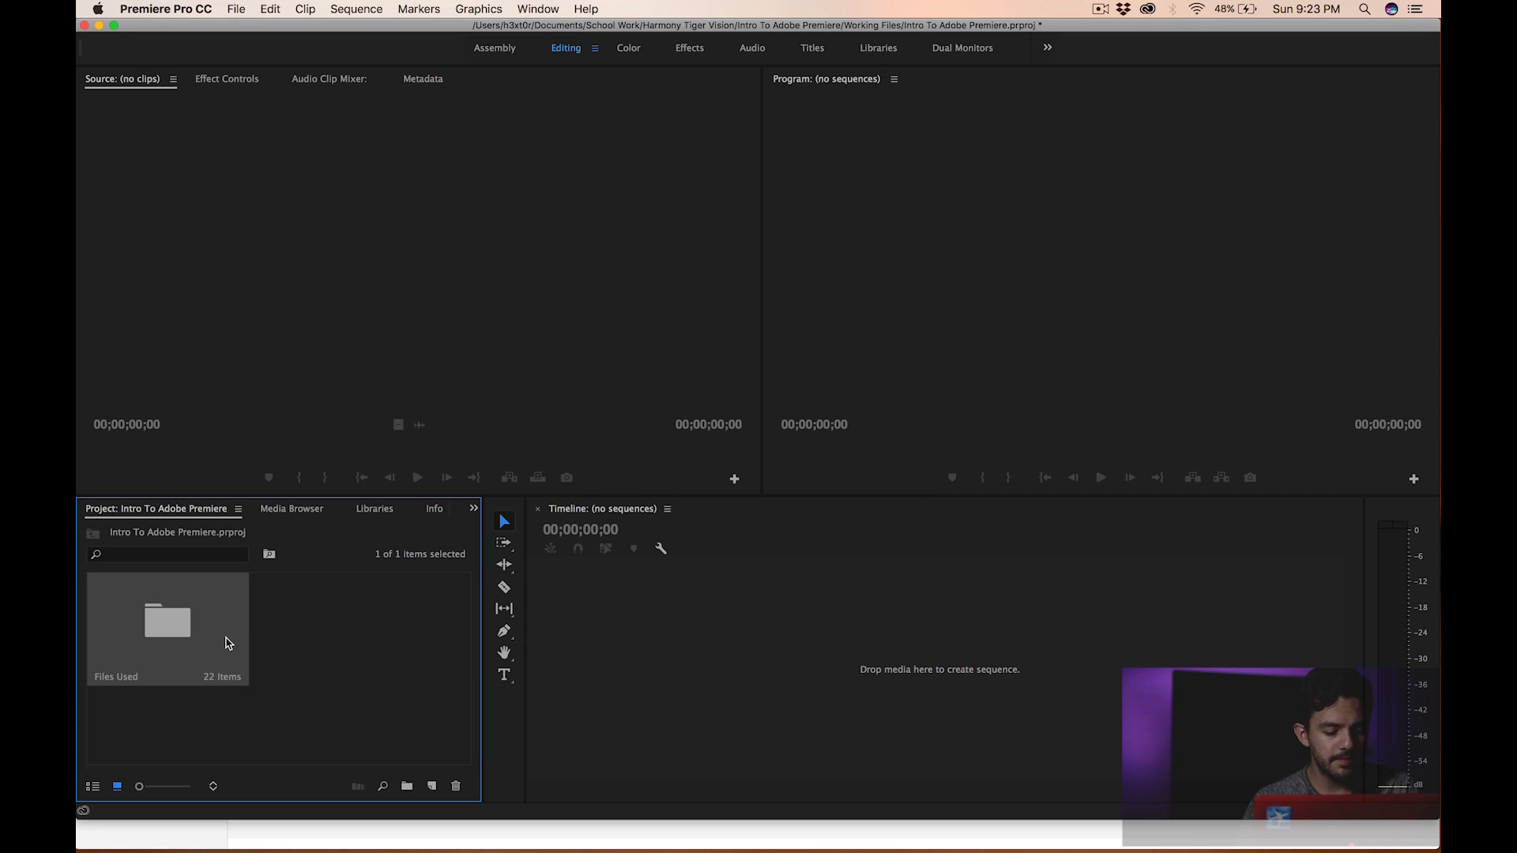
- Open the Files Used bin in its own floating window and close it again
double_click(158, 623)
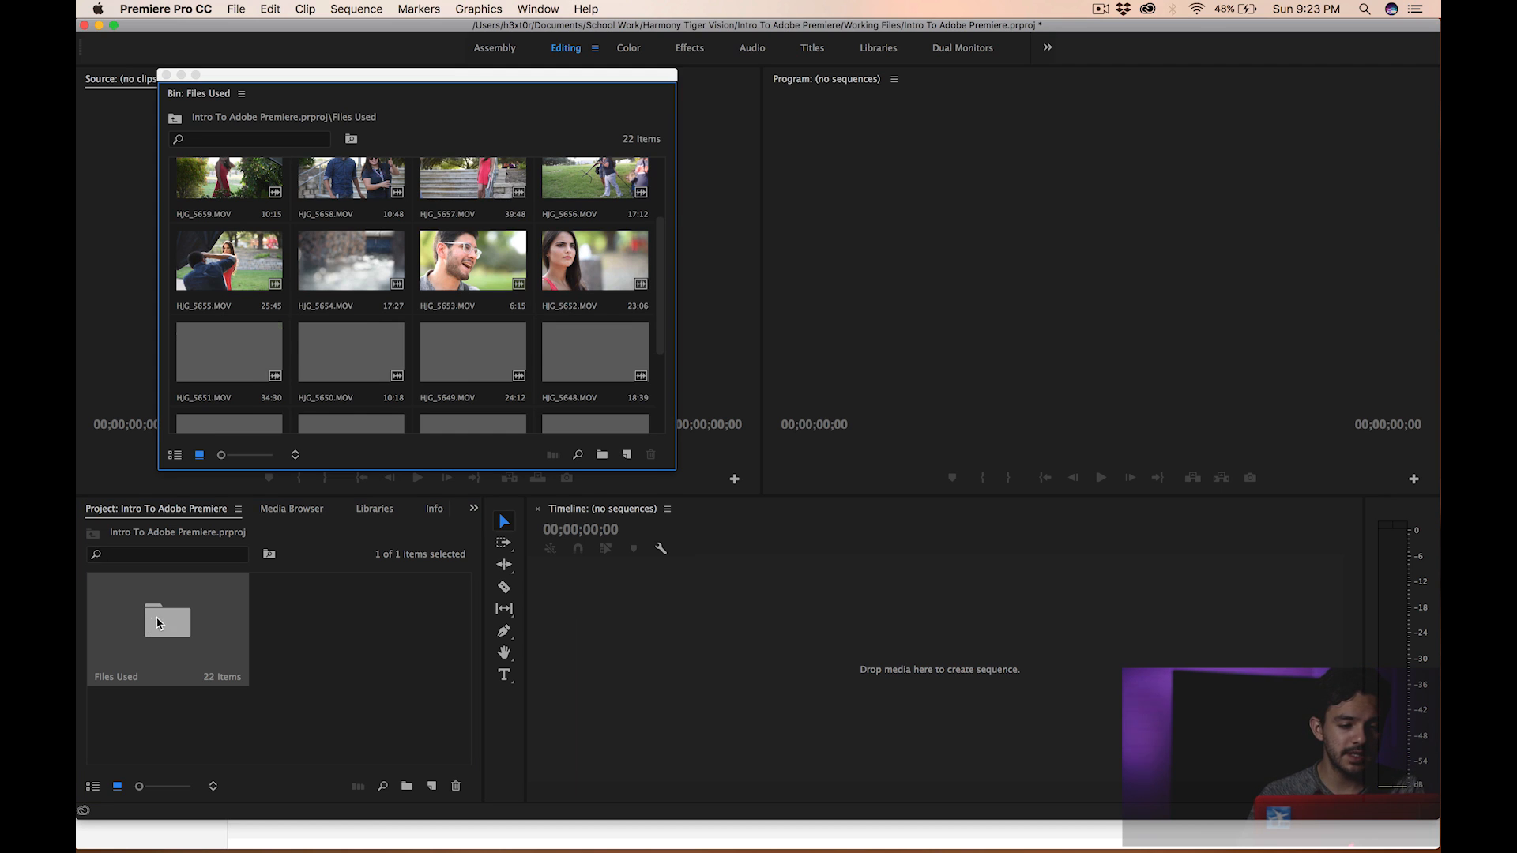
click(167, 76)
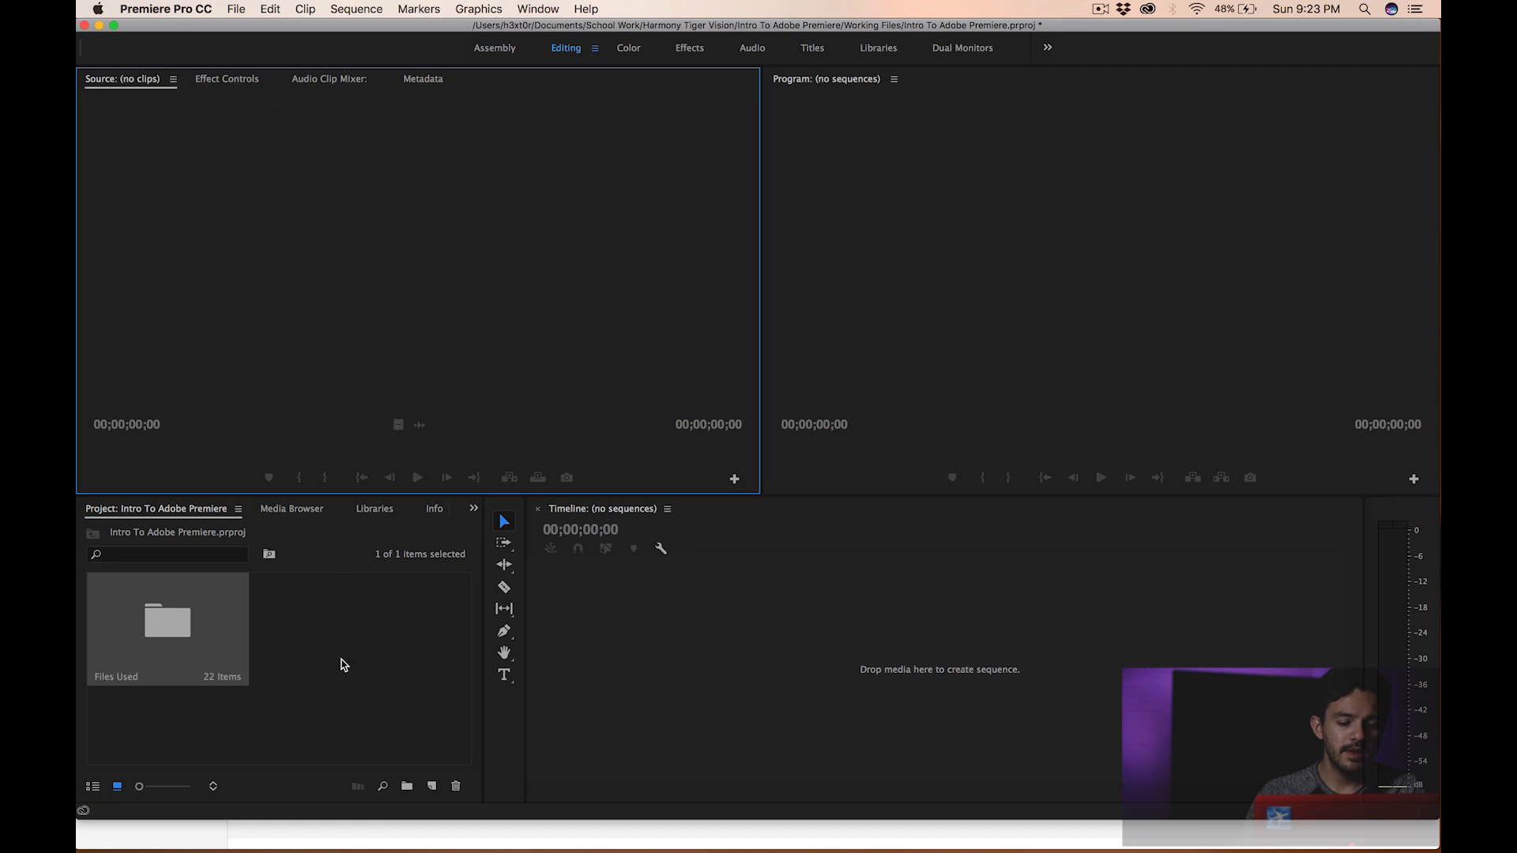
double_click(353, 629)
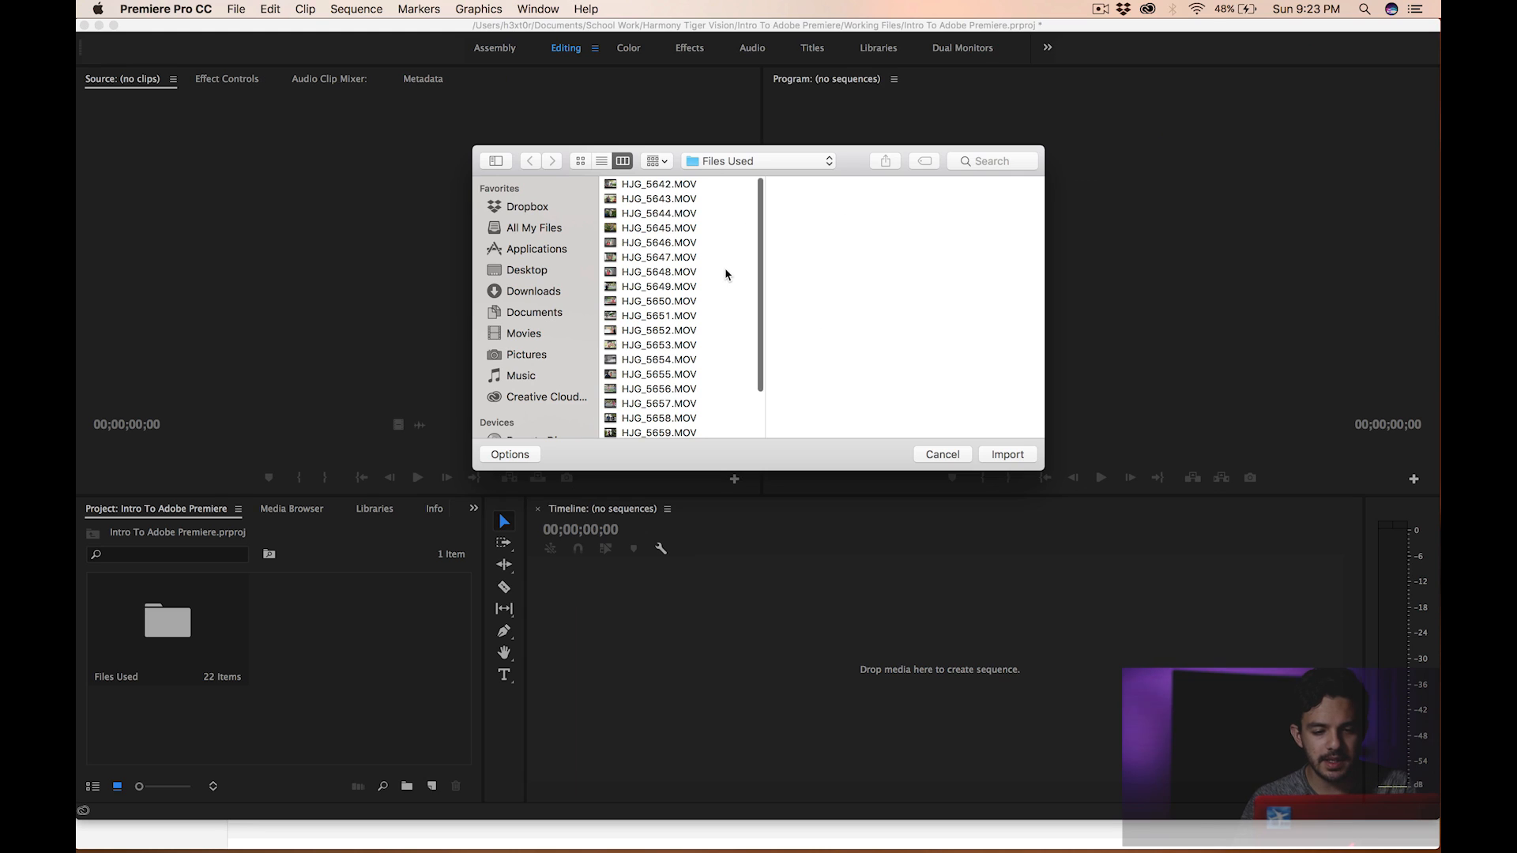
click(601, 160)
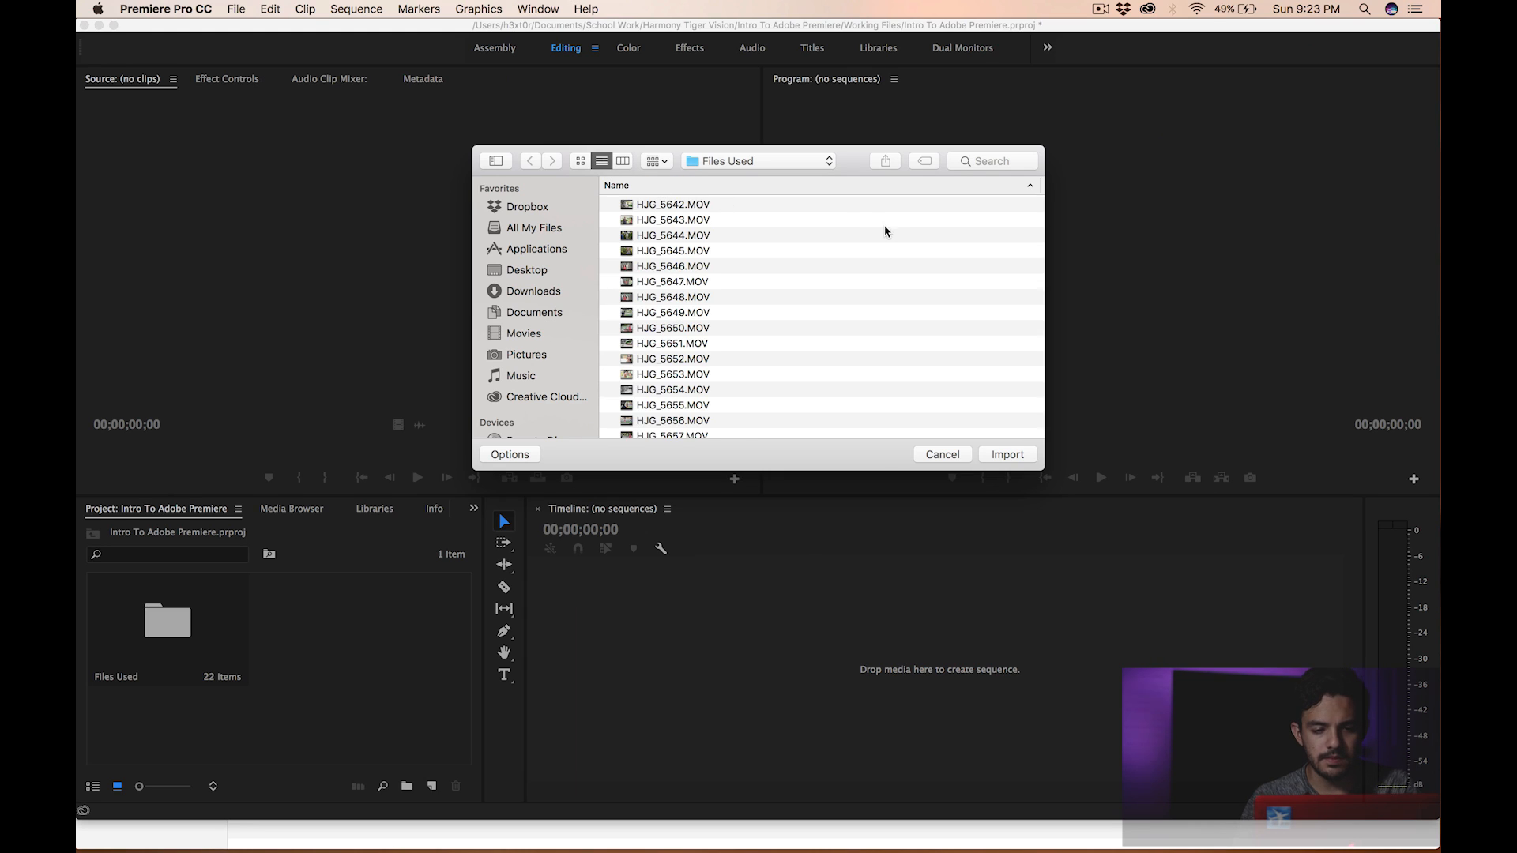
click(731, 162)
click(738, 176)
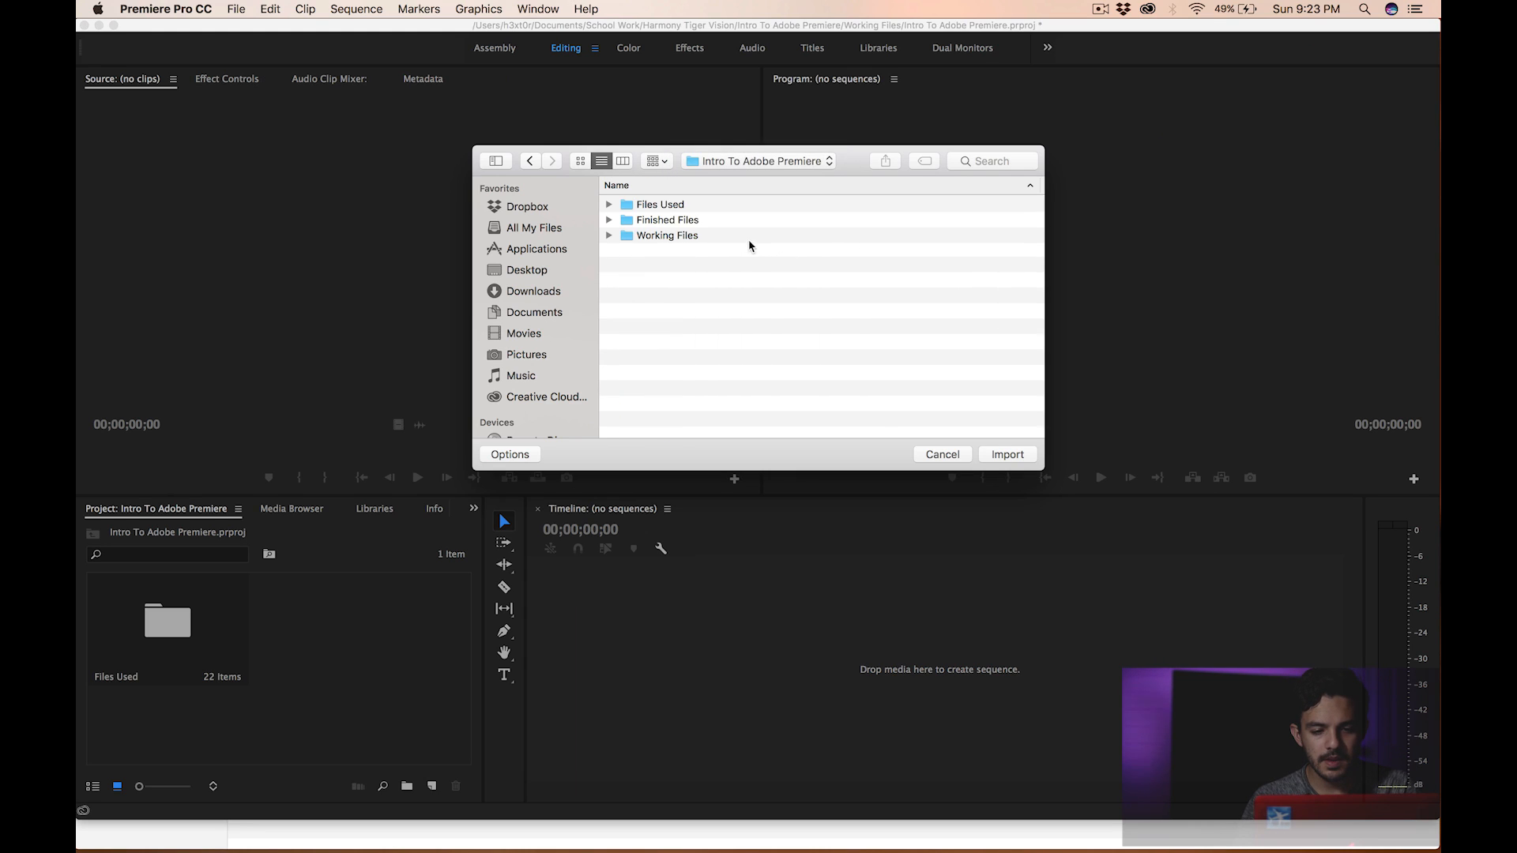
click(661, 205)
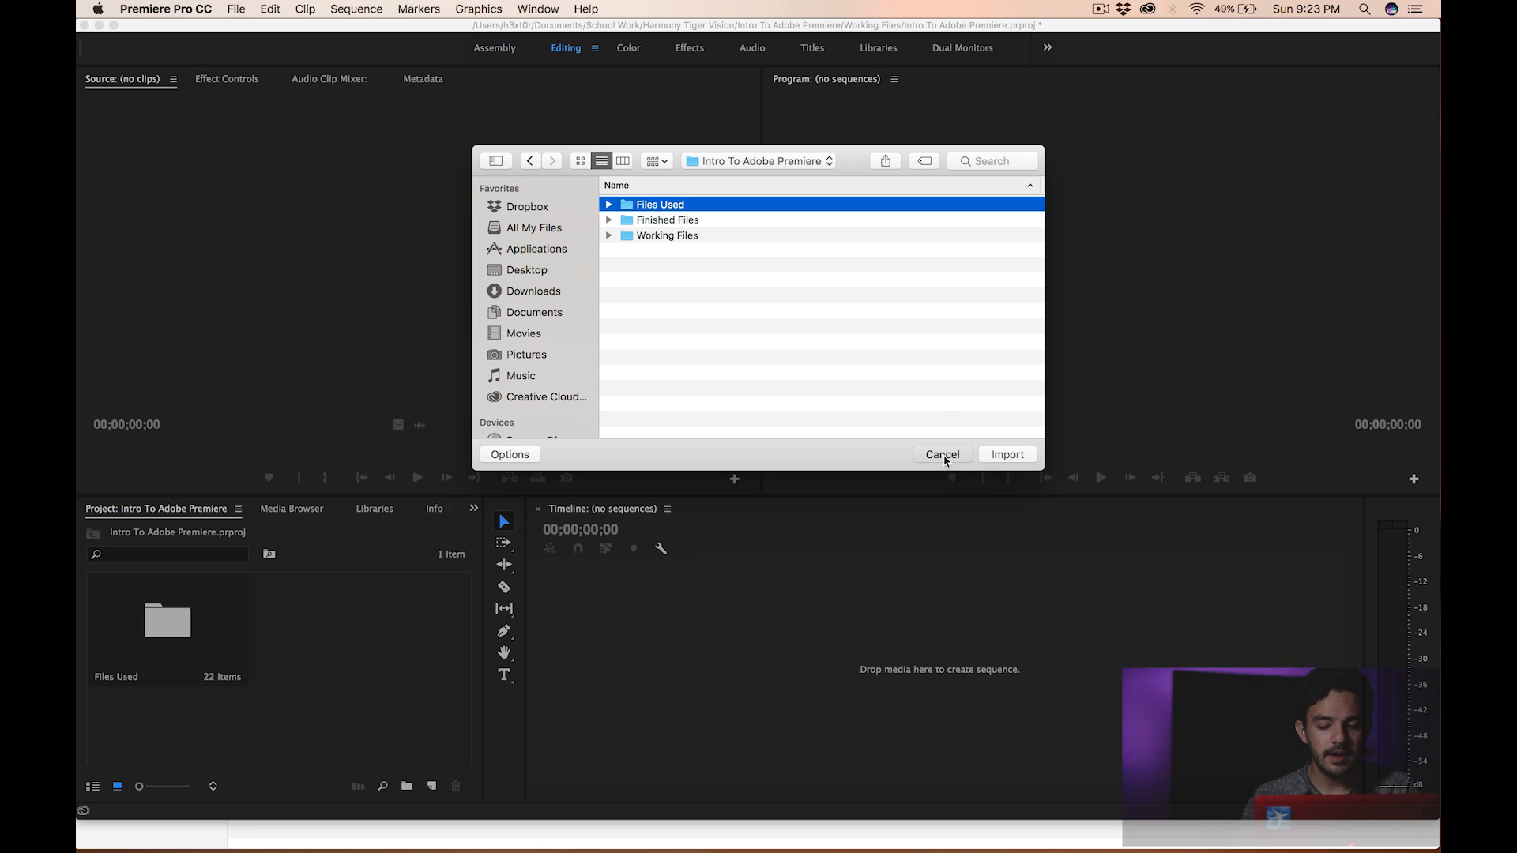
scroll(711, 245, right, 2)
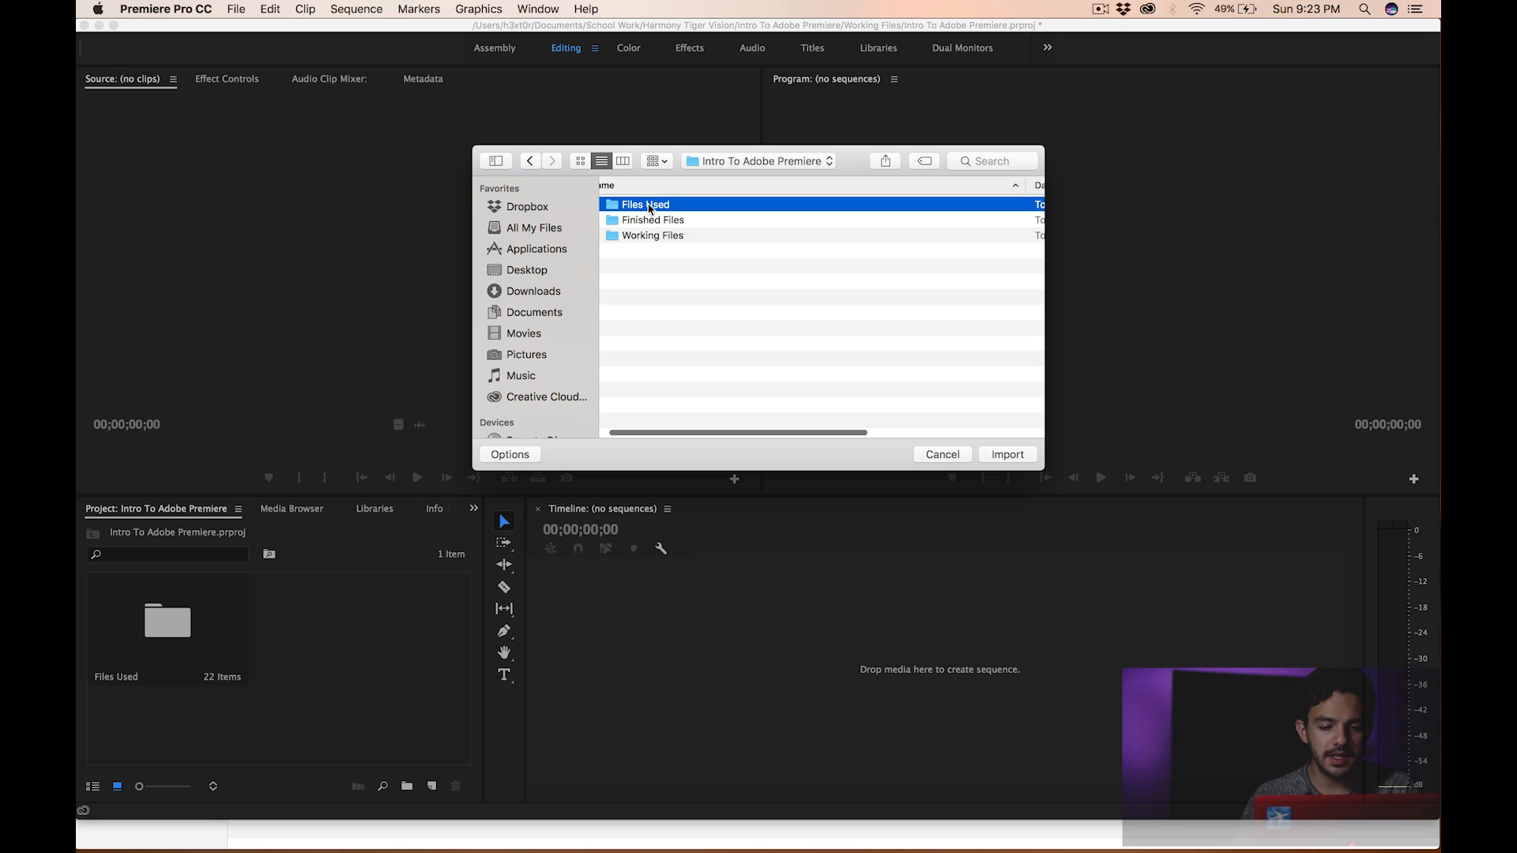
double_click(648, 207)
click(653, 235)
super+click(654, 267)
super+click(655, 281)
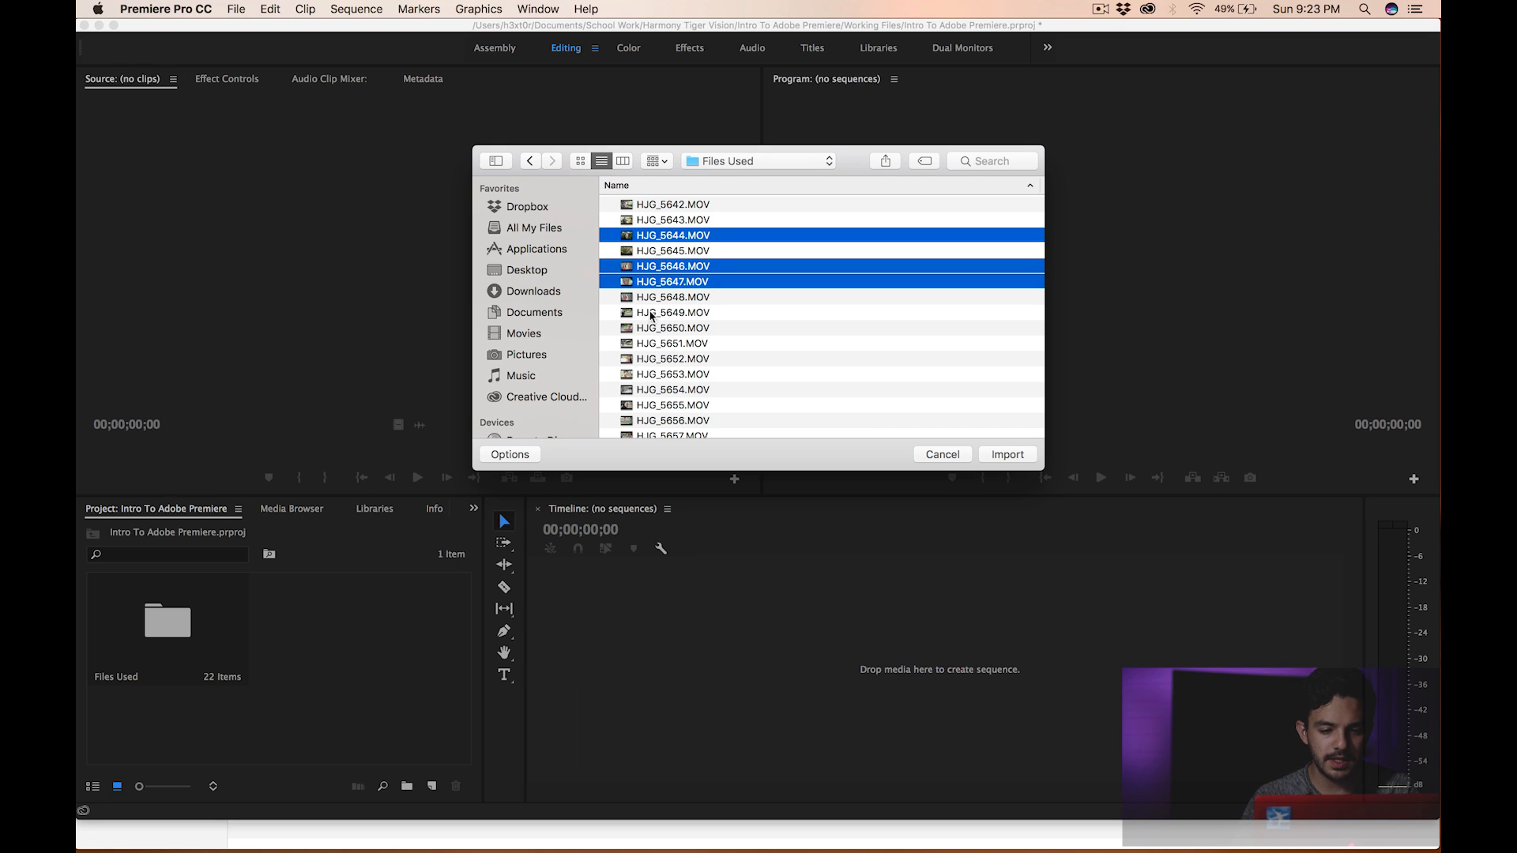
super+click(652, 328)
super+click(652, 405)
click(944, 455)
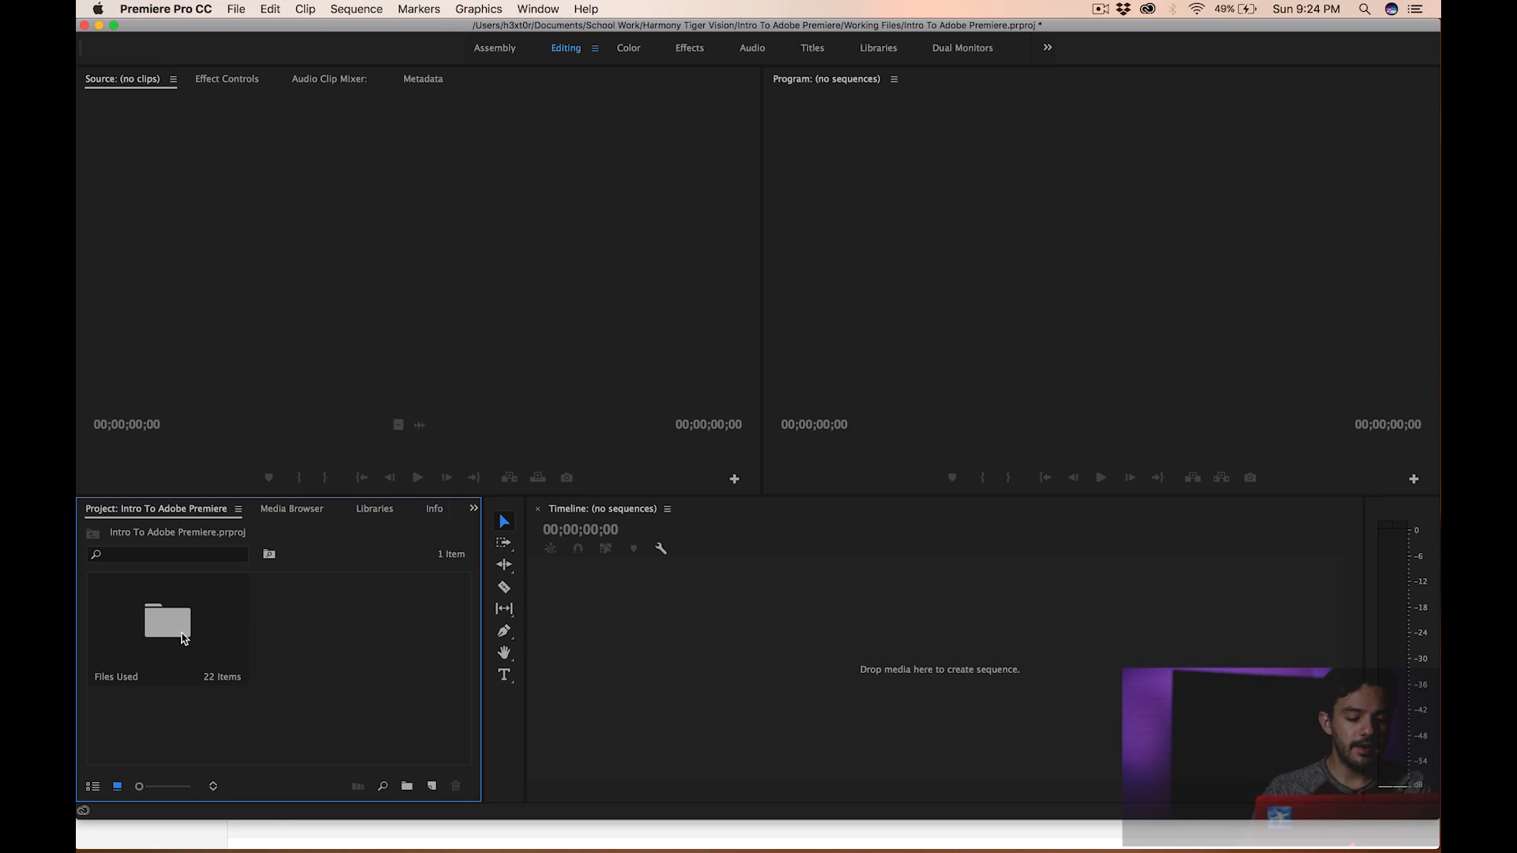
- Open the Files Used bin and dock it as a tab in the Project panel group
double_click(184, 638)
drag(206, 98, 312, 640)
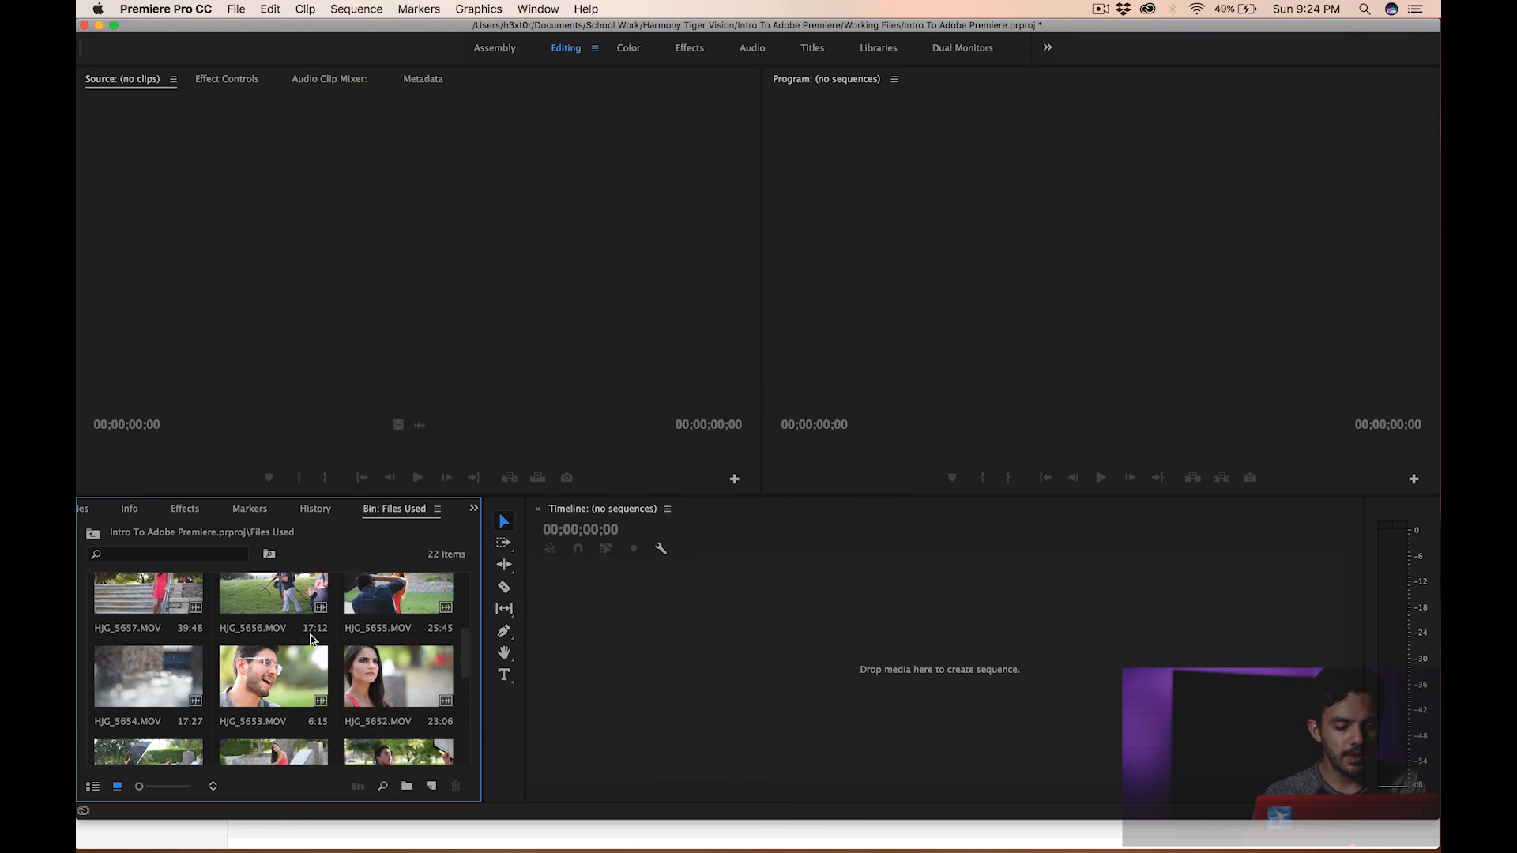
- Switch the Files Used bin to list view and back to icon view
scroll(308, 647, down, 2)
scroll(305, 654, up, 5)
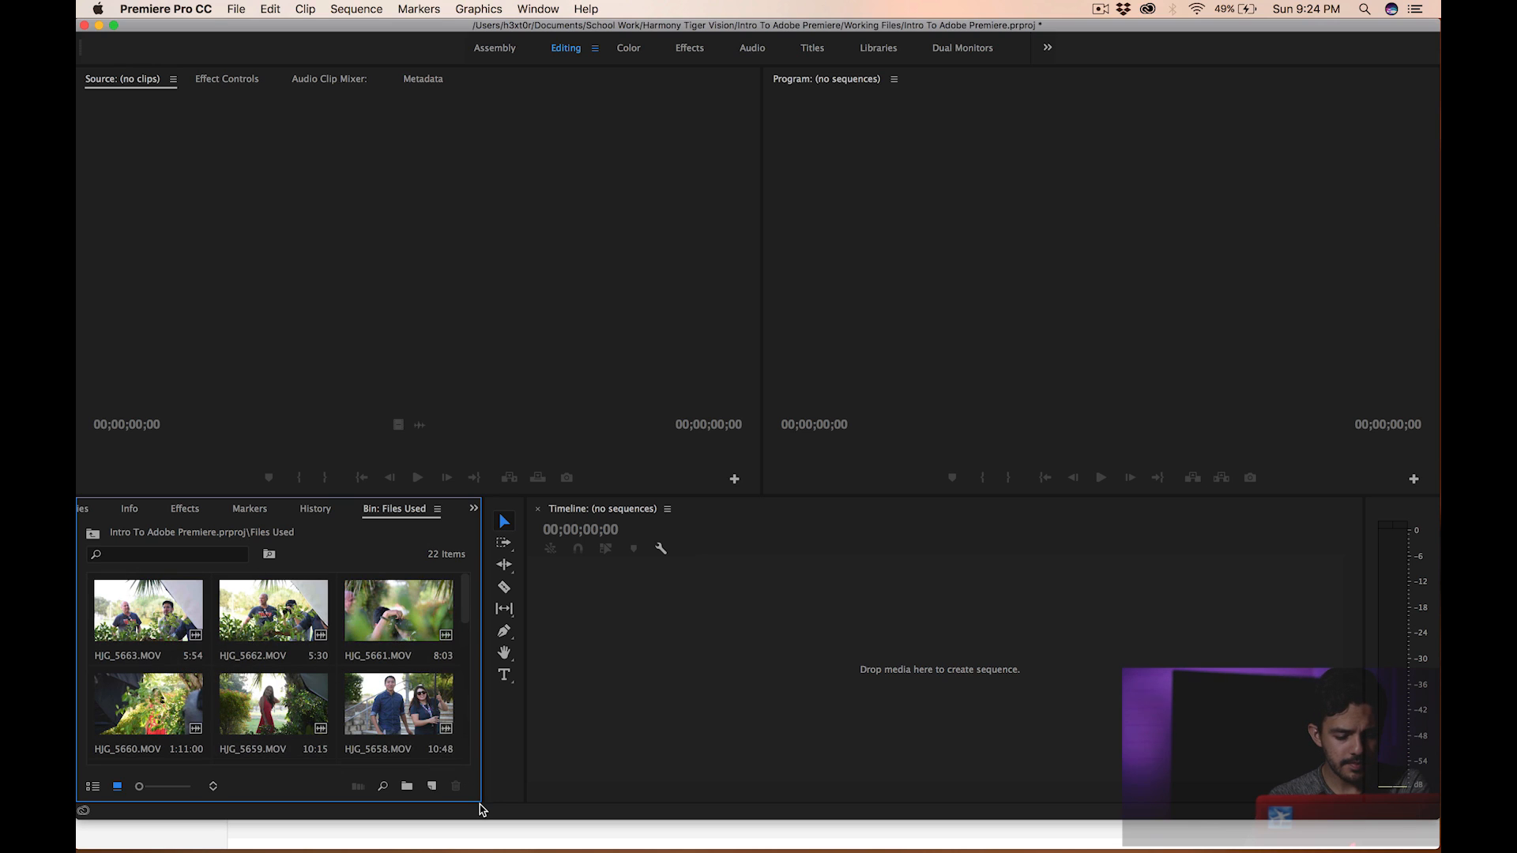
click(92, 788)
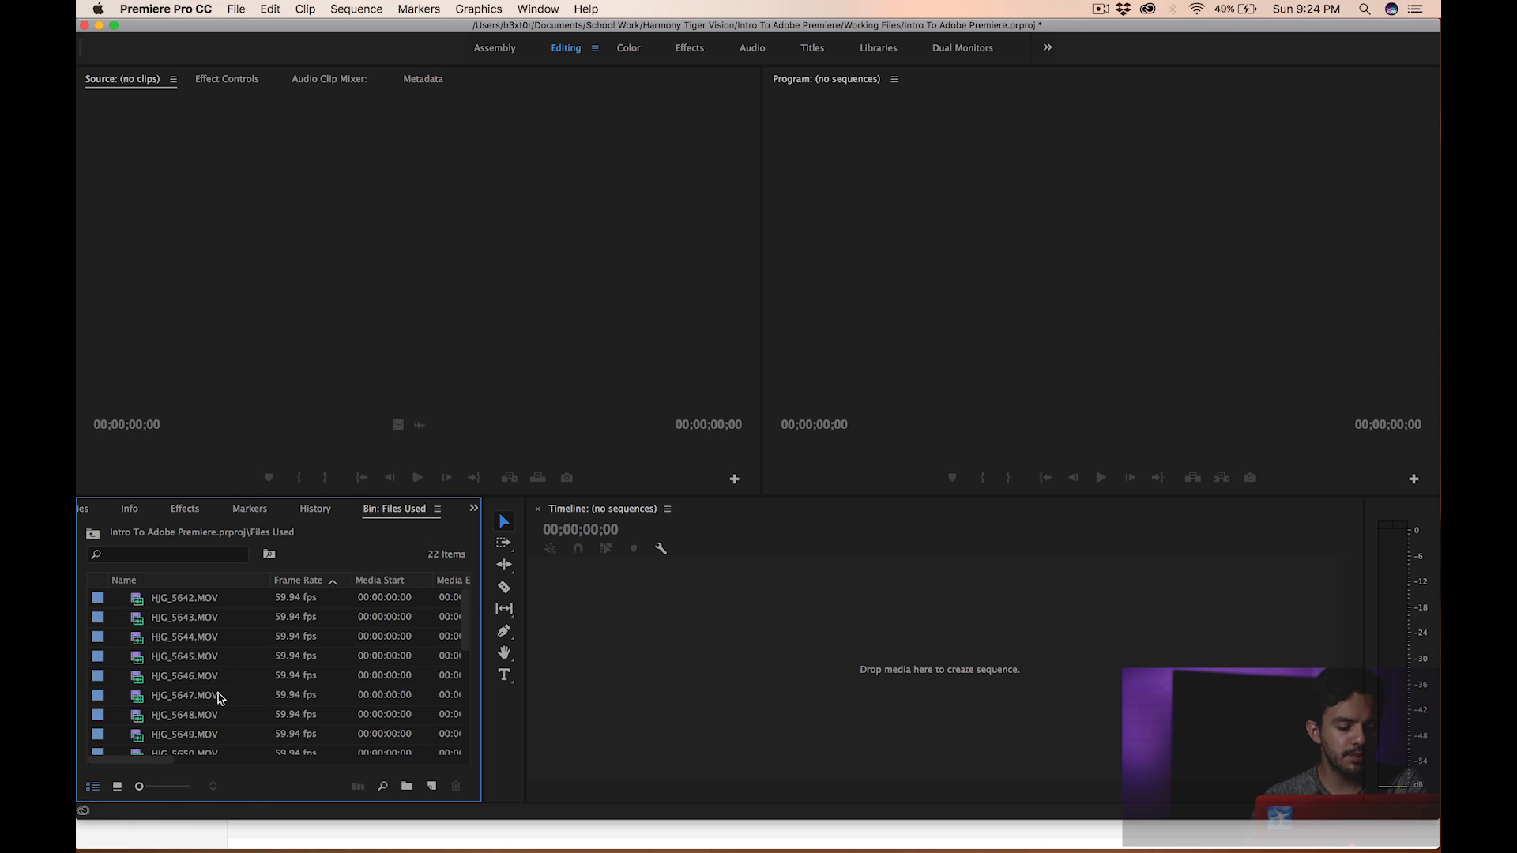
click(118, 787)
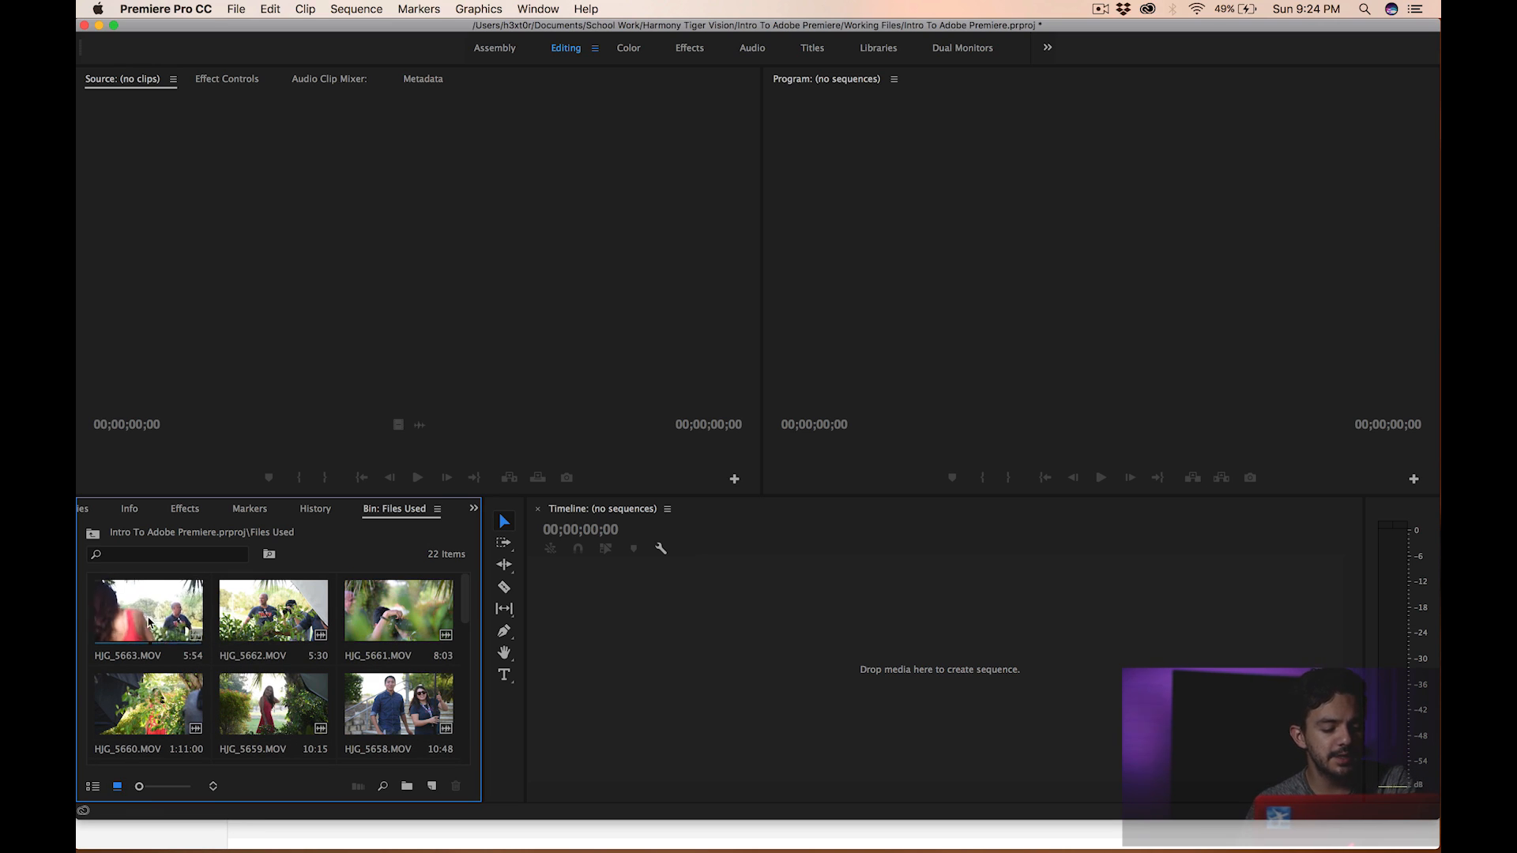
- Open HJG_5663.MOV in the Source monitor and play and scrub through it
double_click(150, 615)
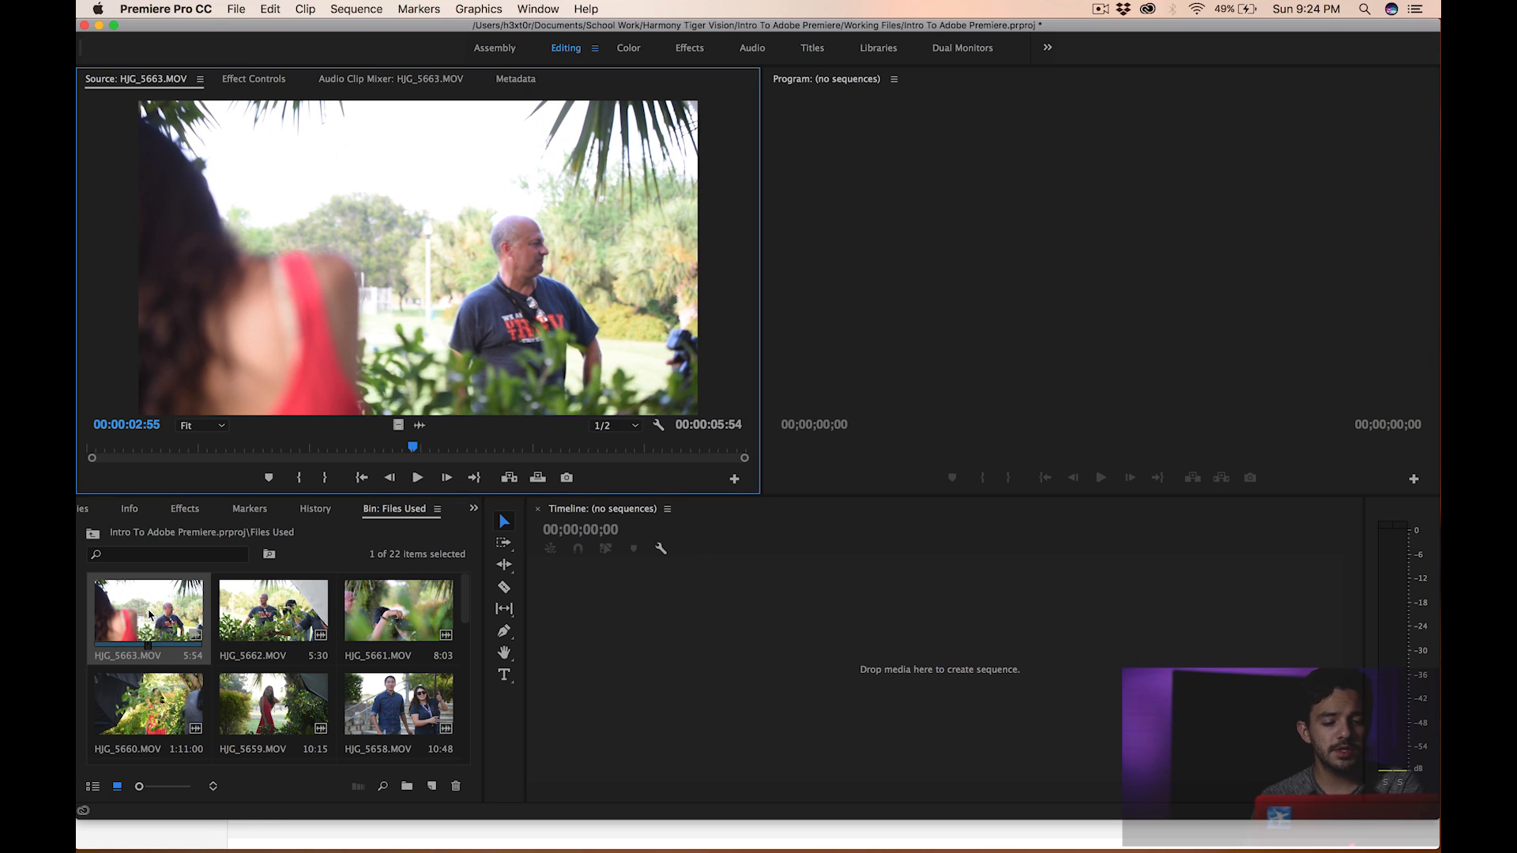
drag(410, 448, 79, 473)
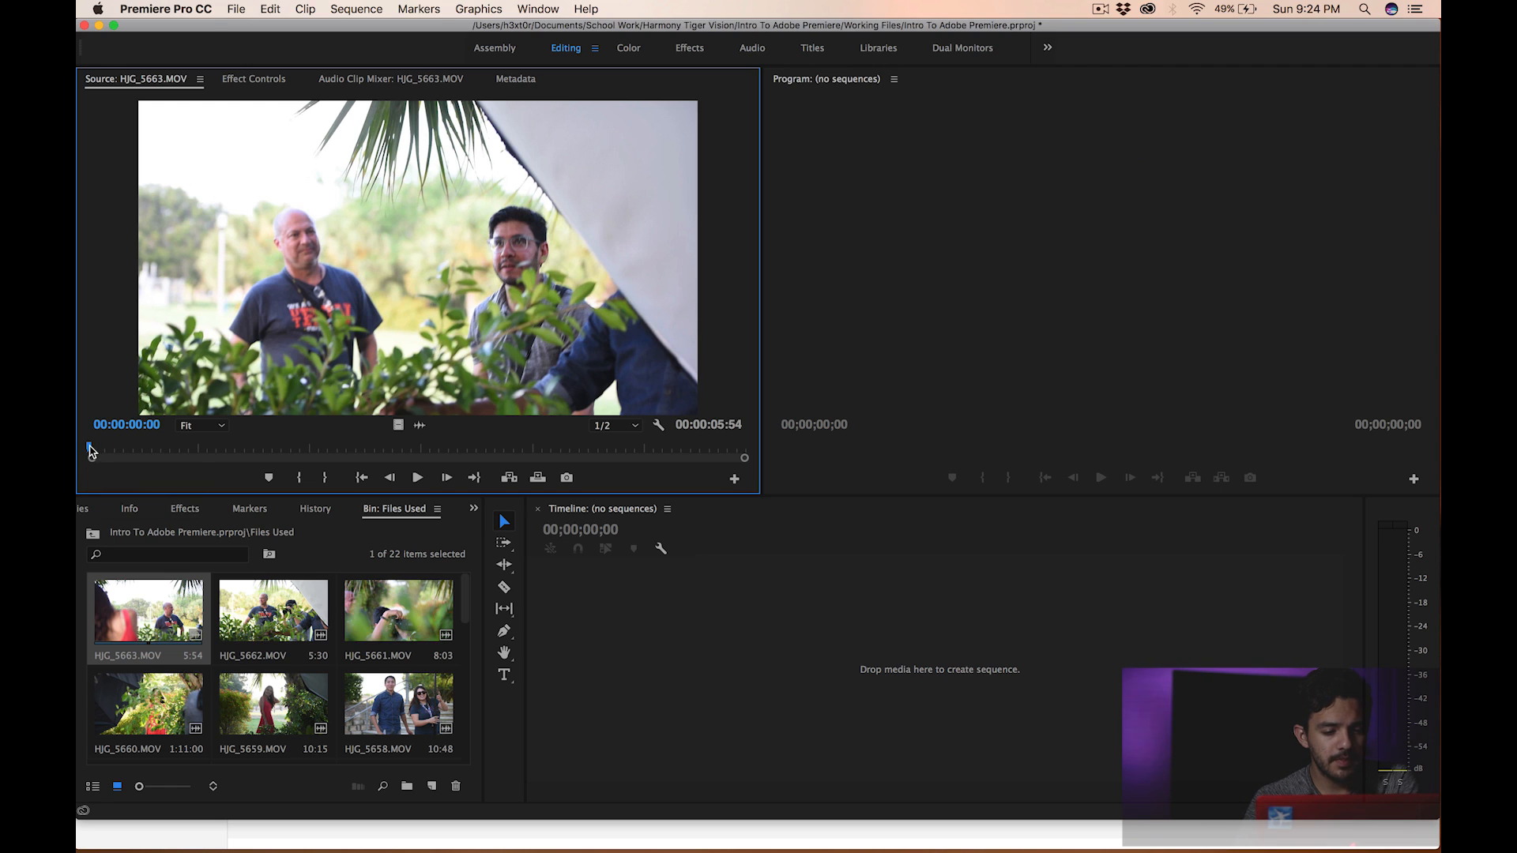
drag(87, 448, 122, 452)
key(space)
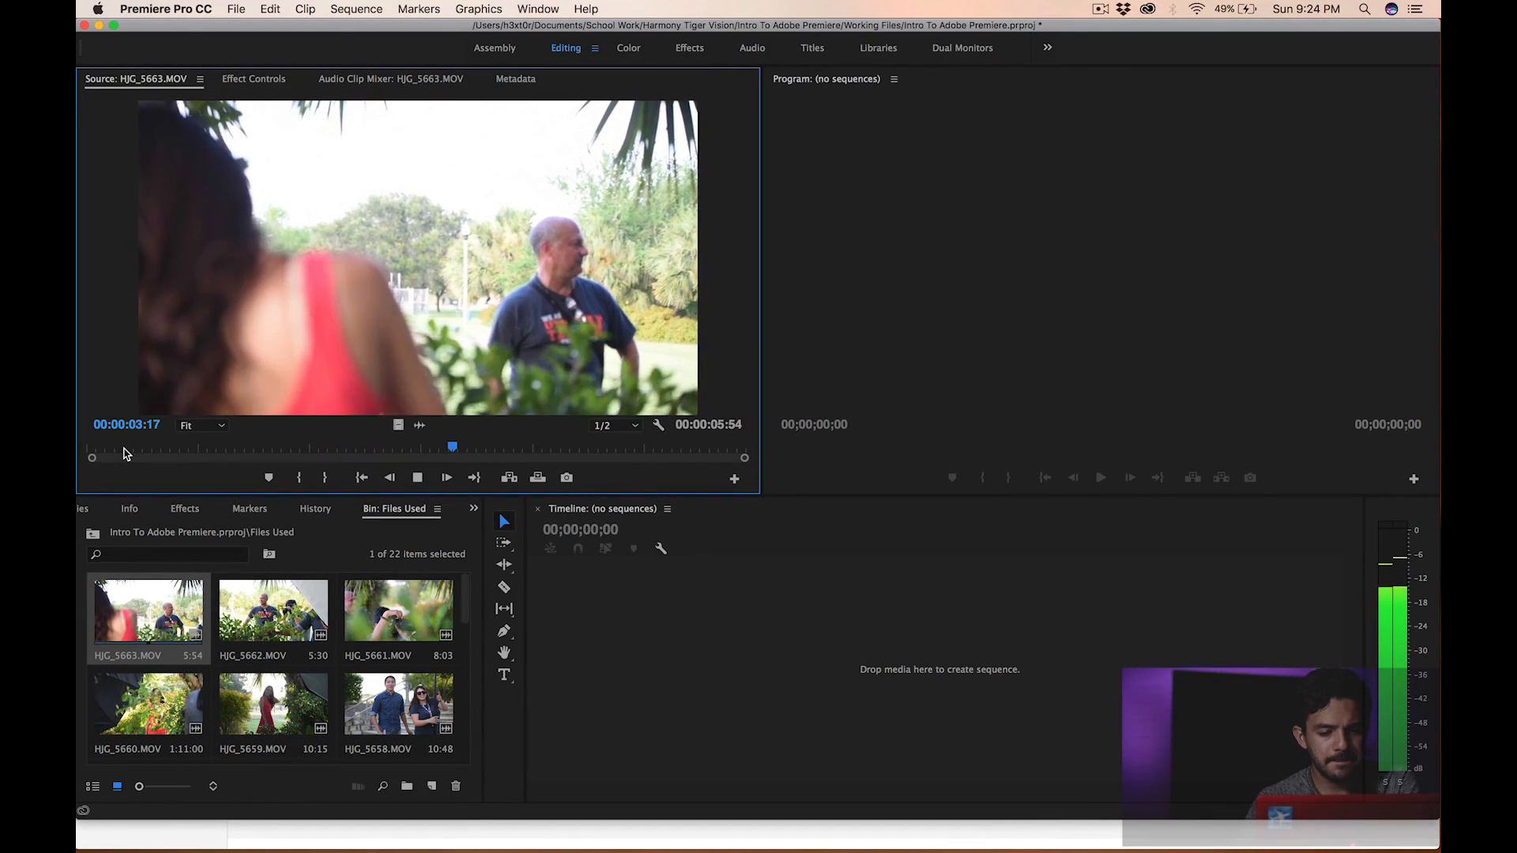
key(space)
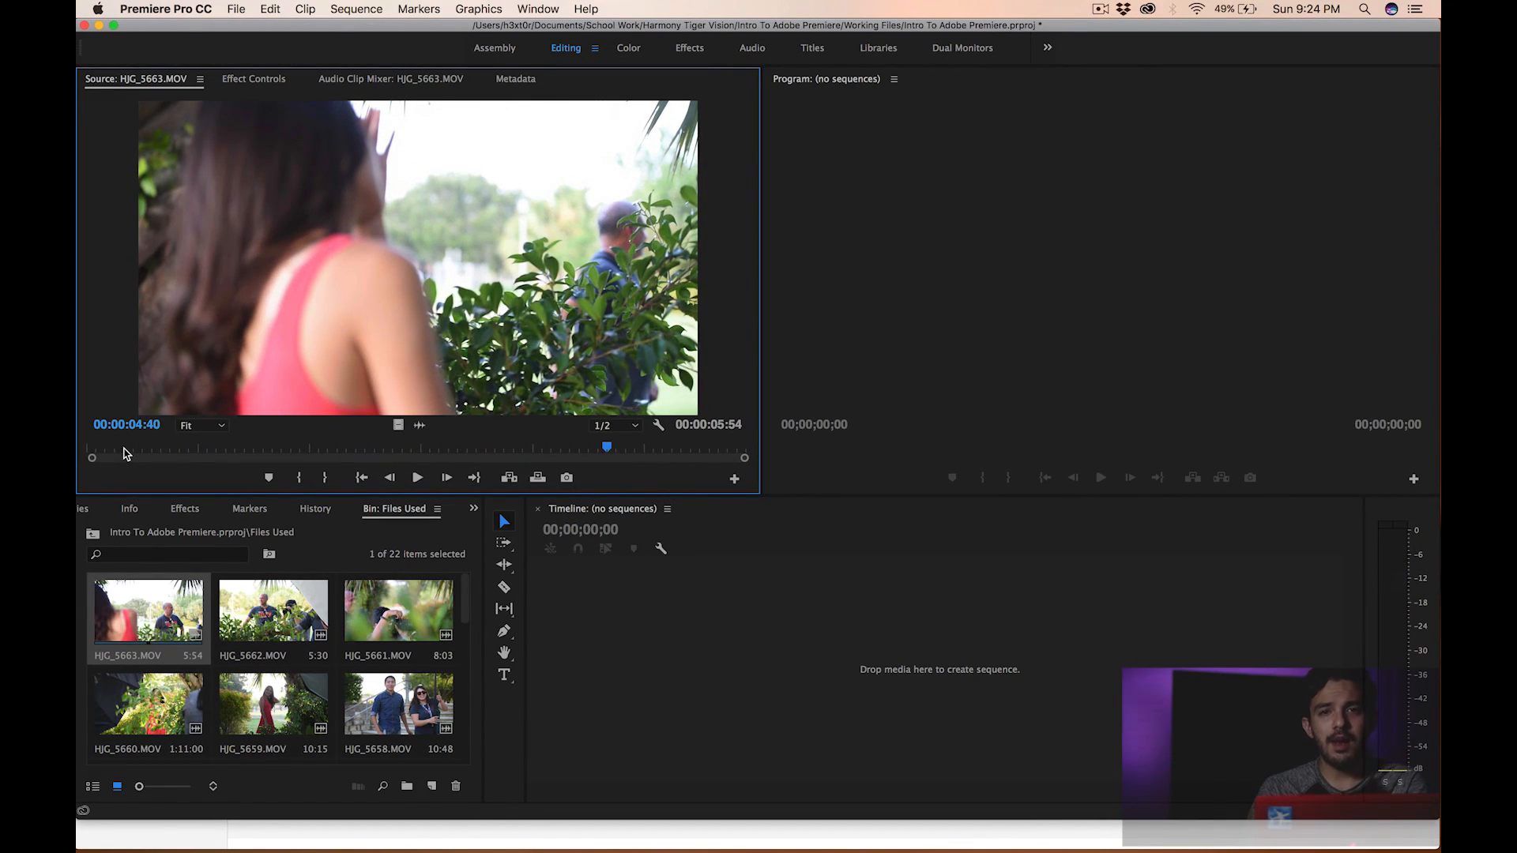
drag(328, 452, 196, 447)
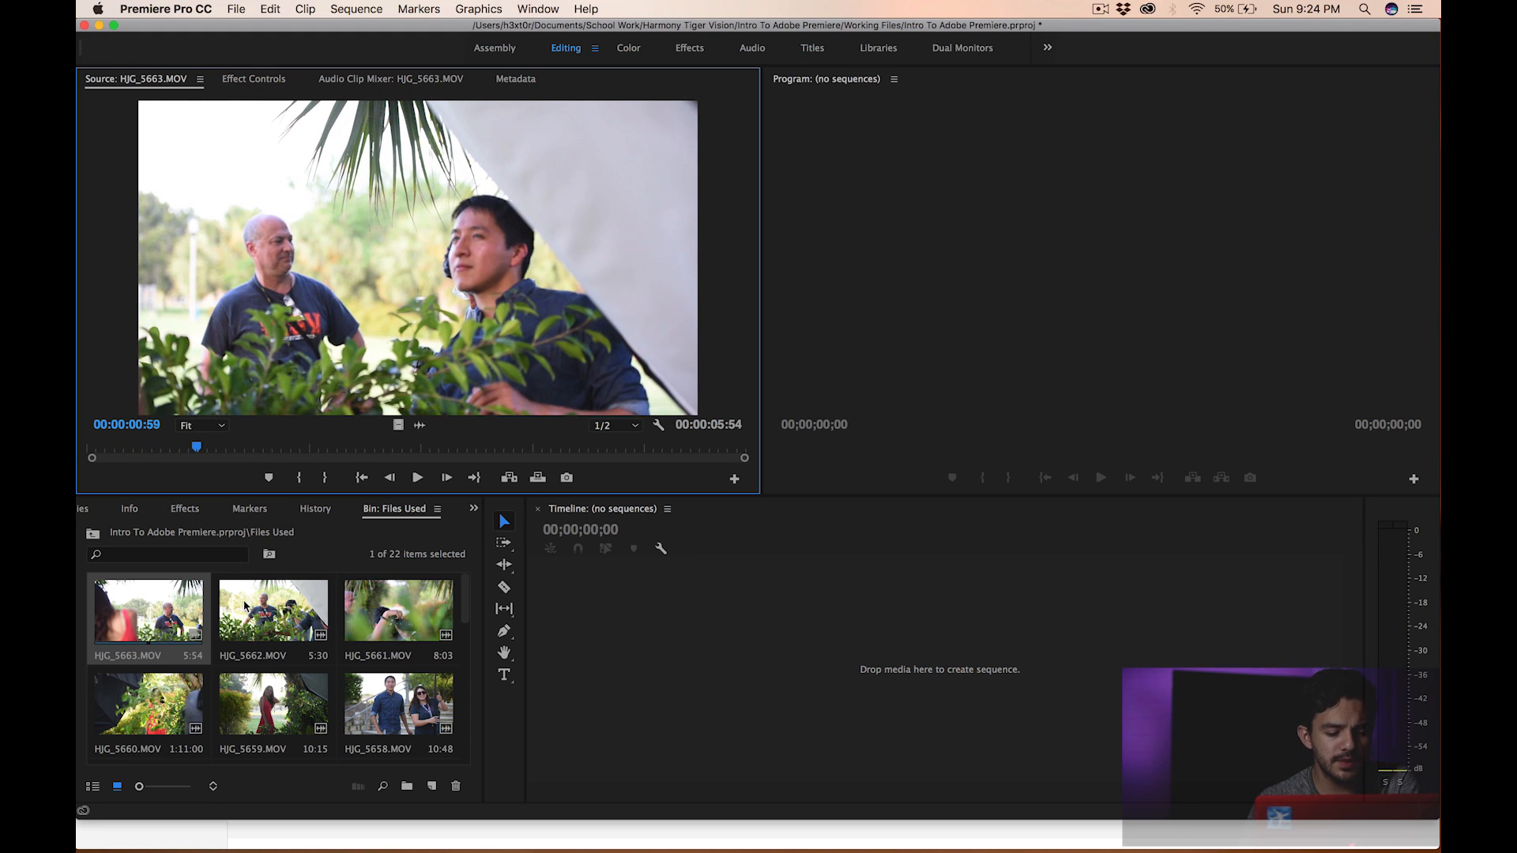
- Open HJG_5652.MOV in the Source monitor, play it, and return to its start
scroll(261, 672, down, 5)
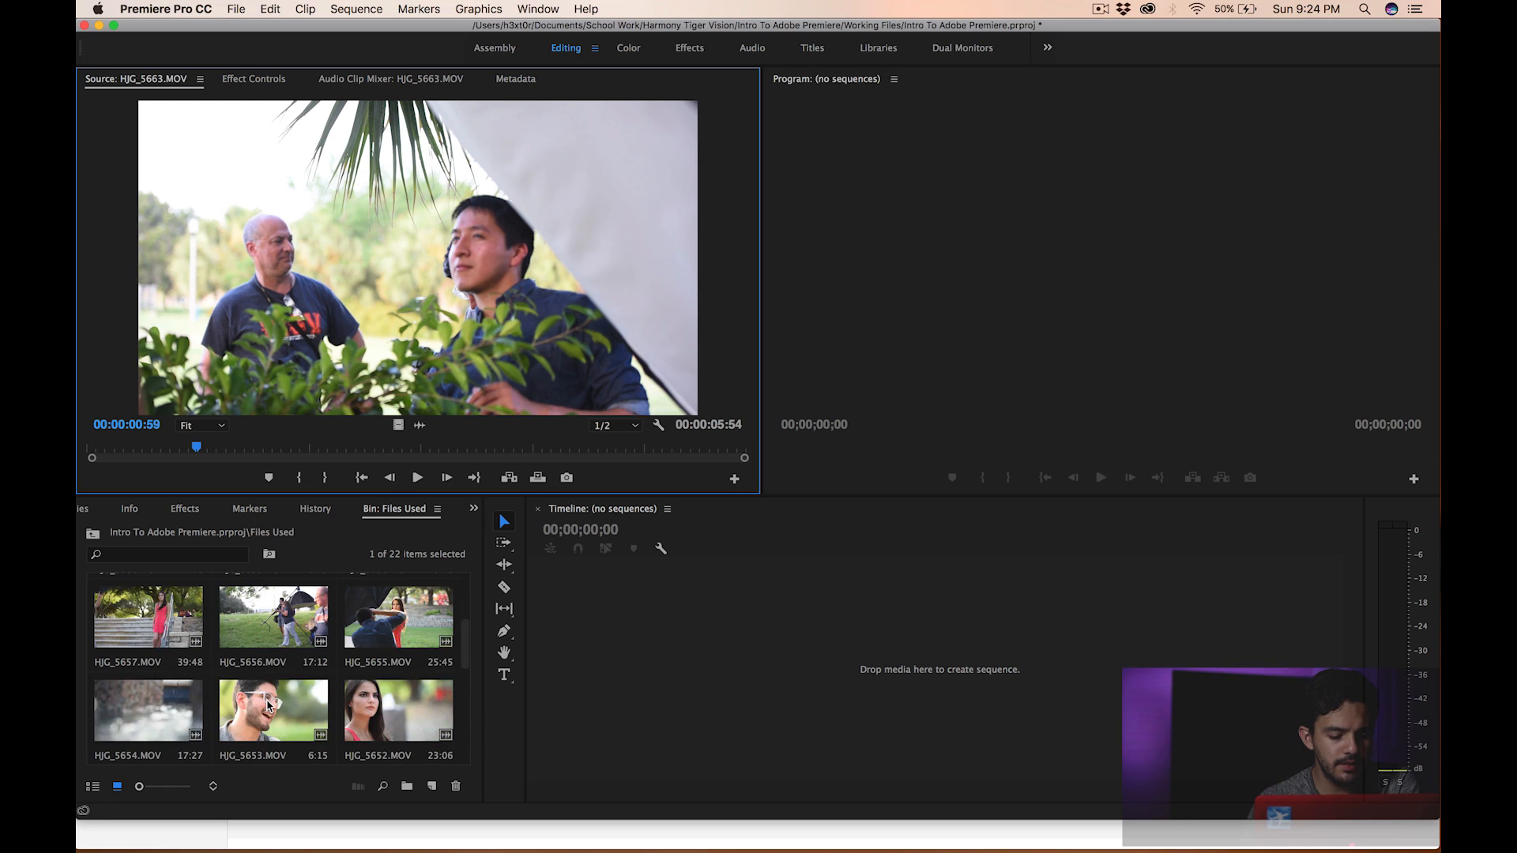
scroll(267, 706, up, 2)
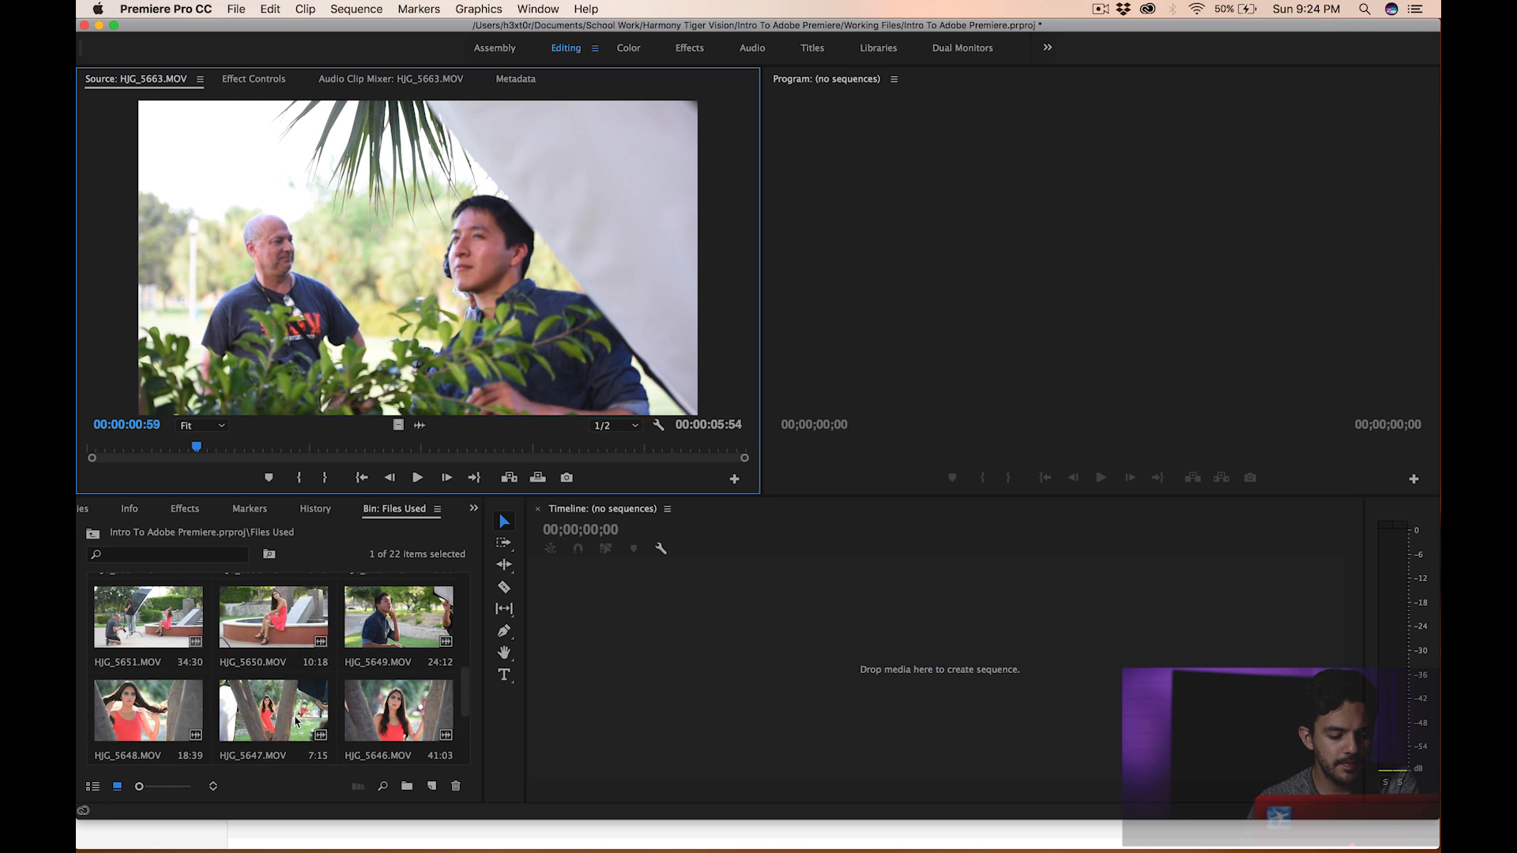
scroll(249, 719, up, 2)
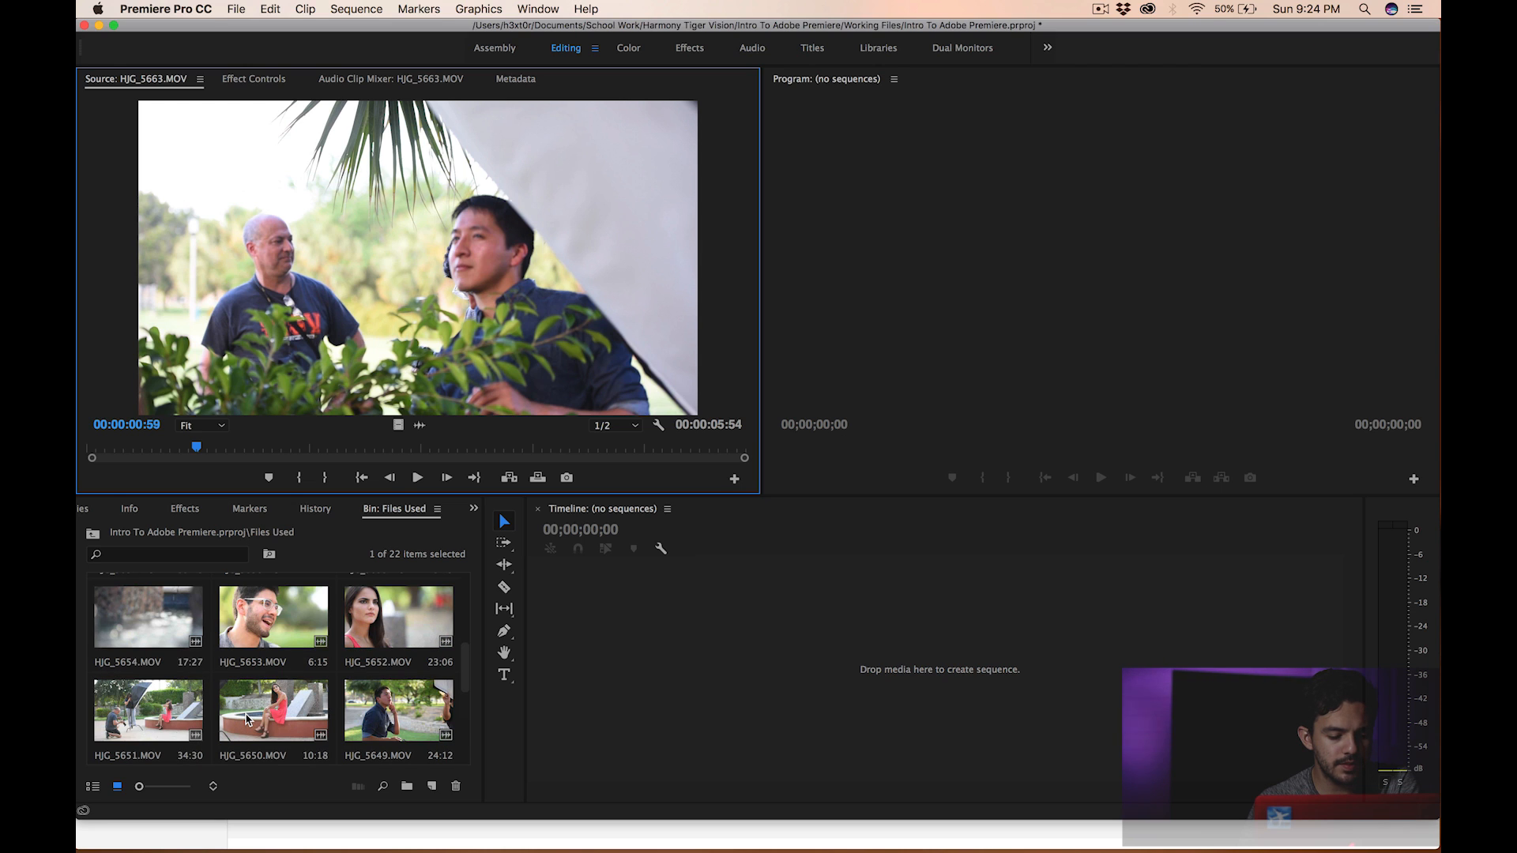
double_click(399, 618)
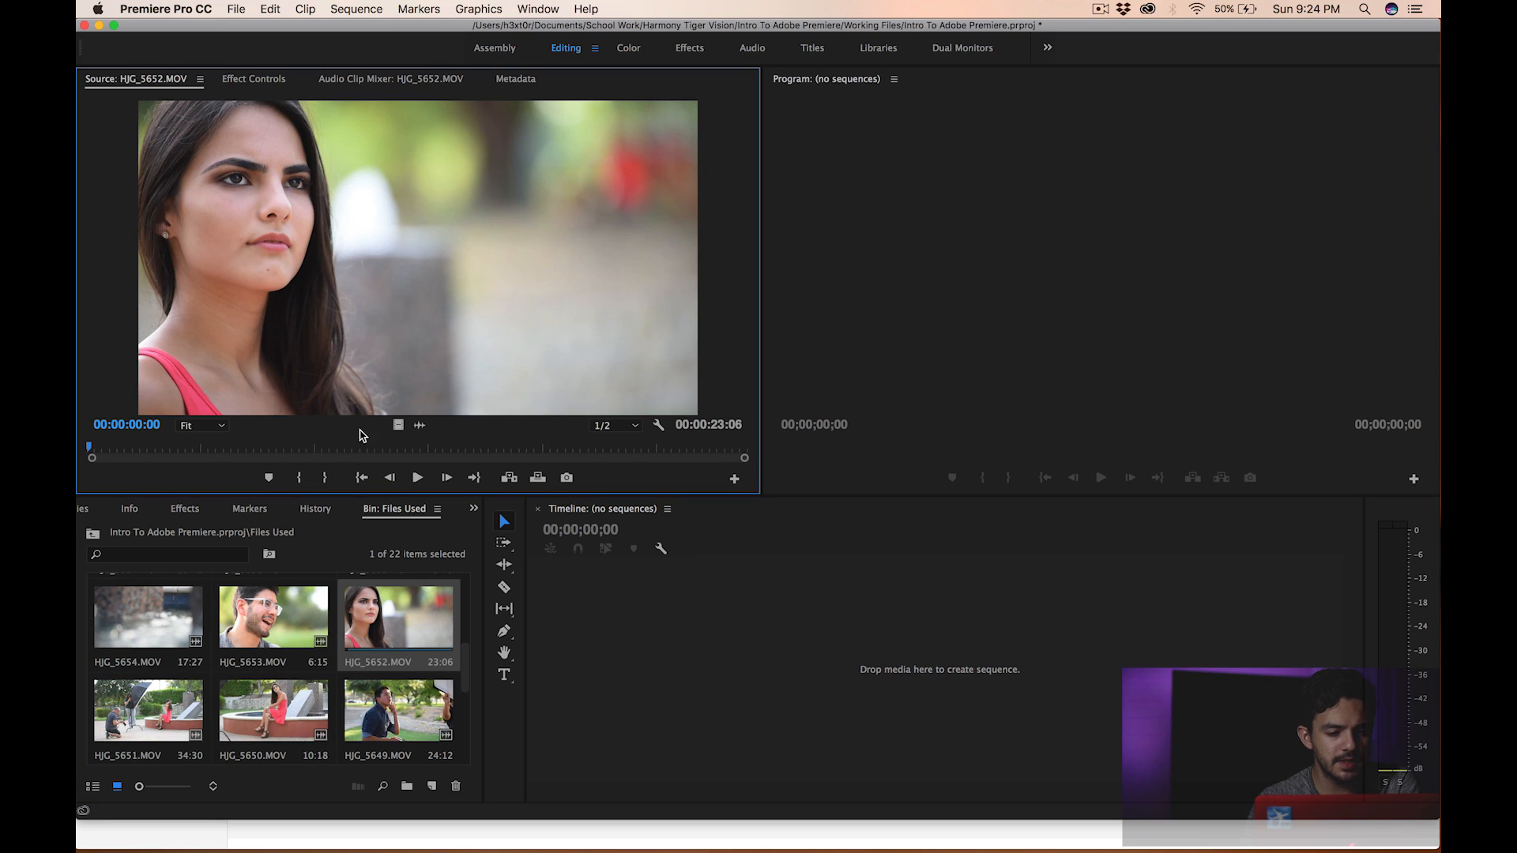
click(417, 477)
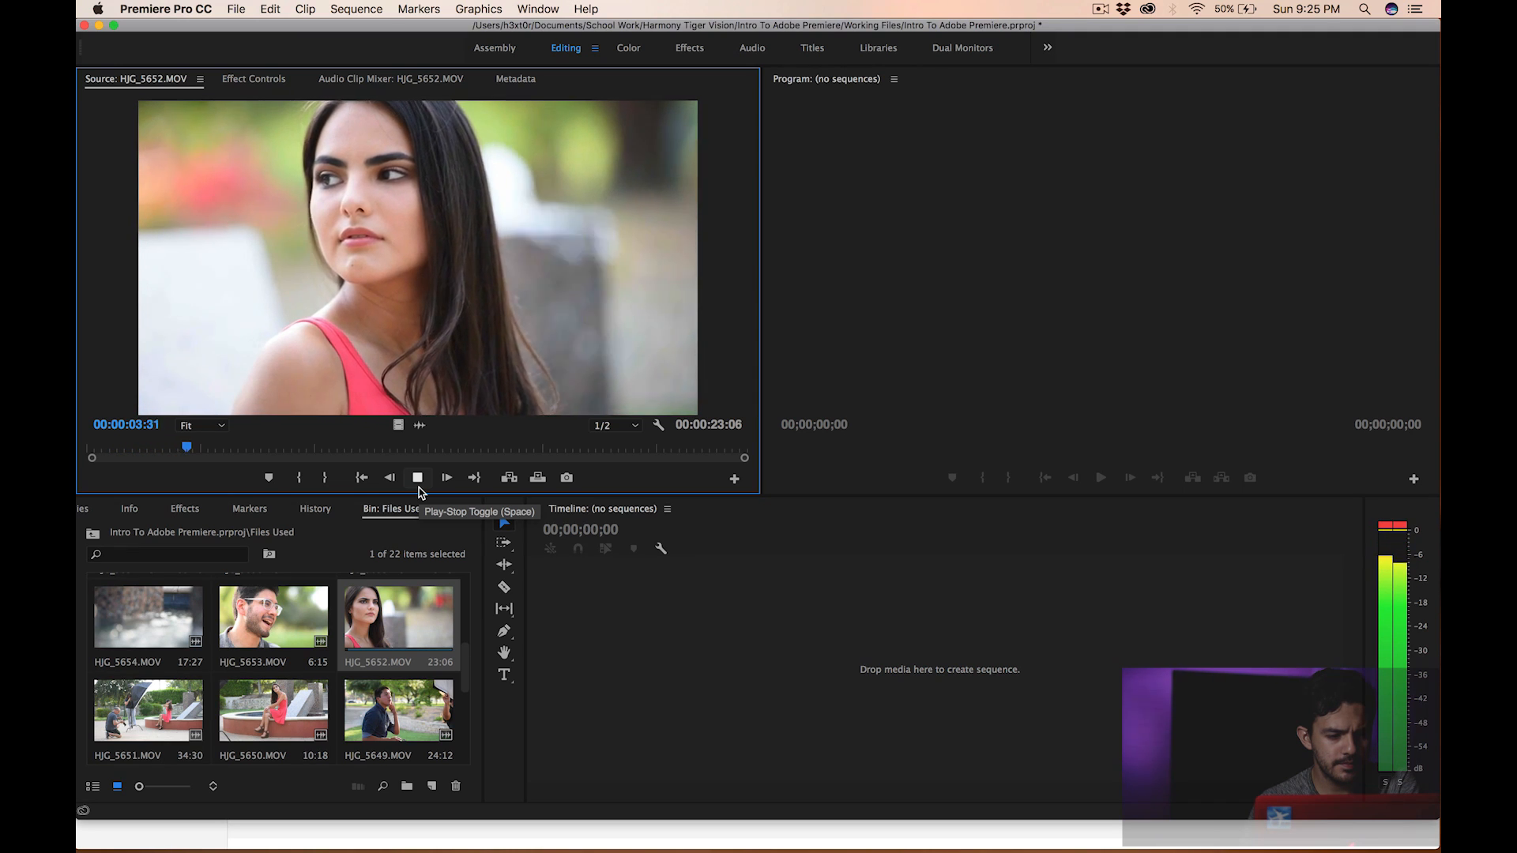
click(417, 477)
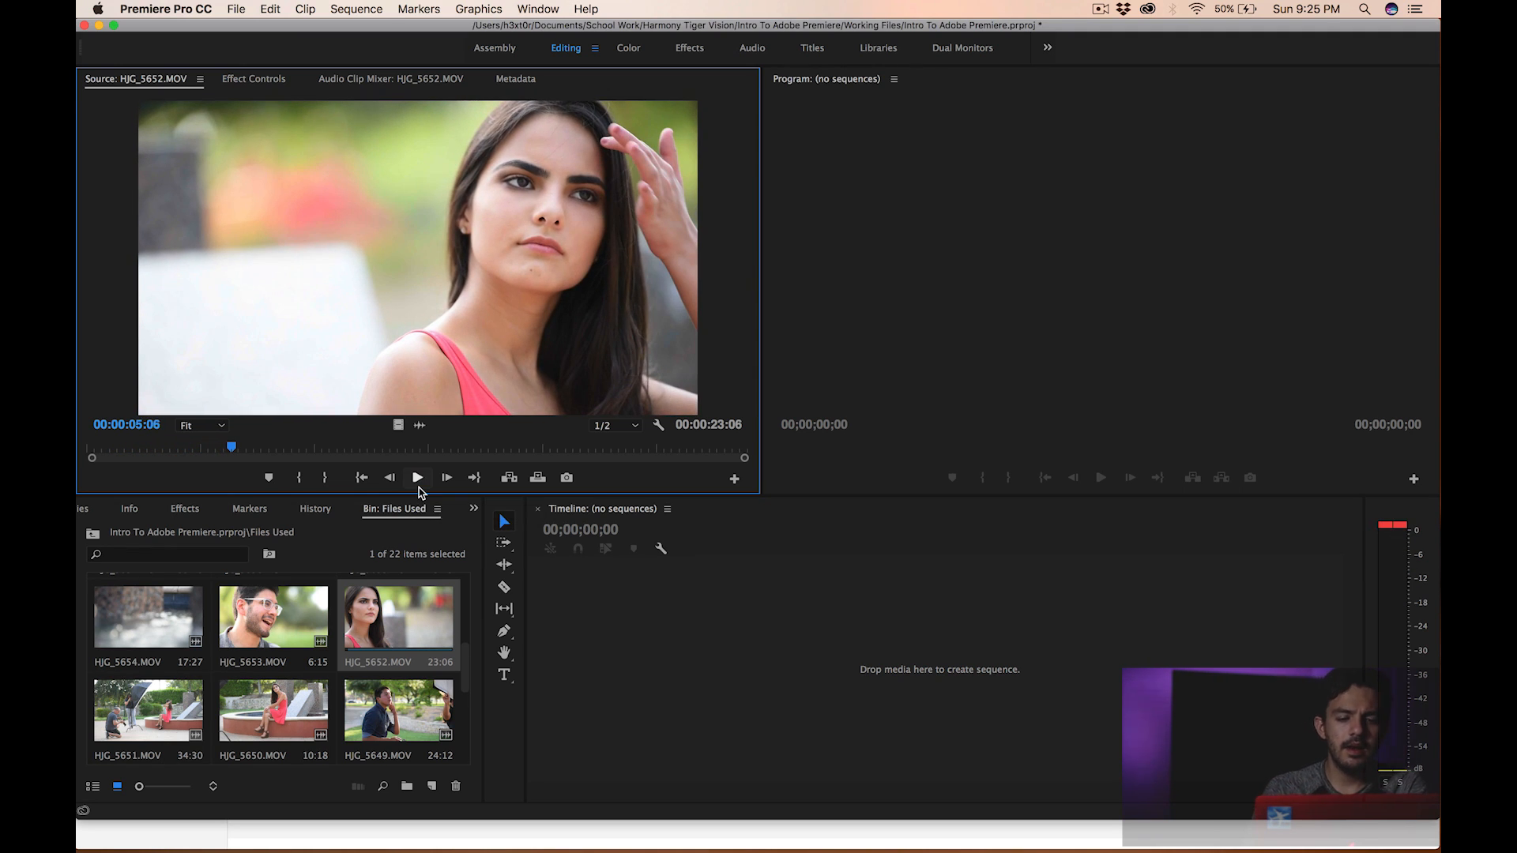
click(83, 457)
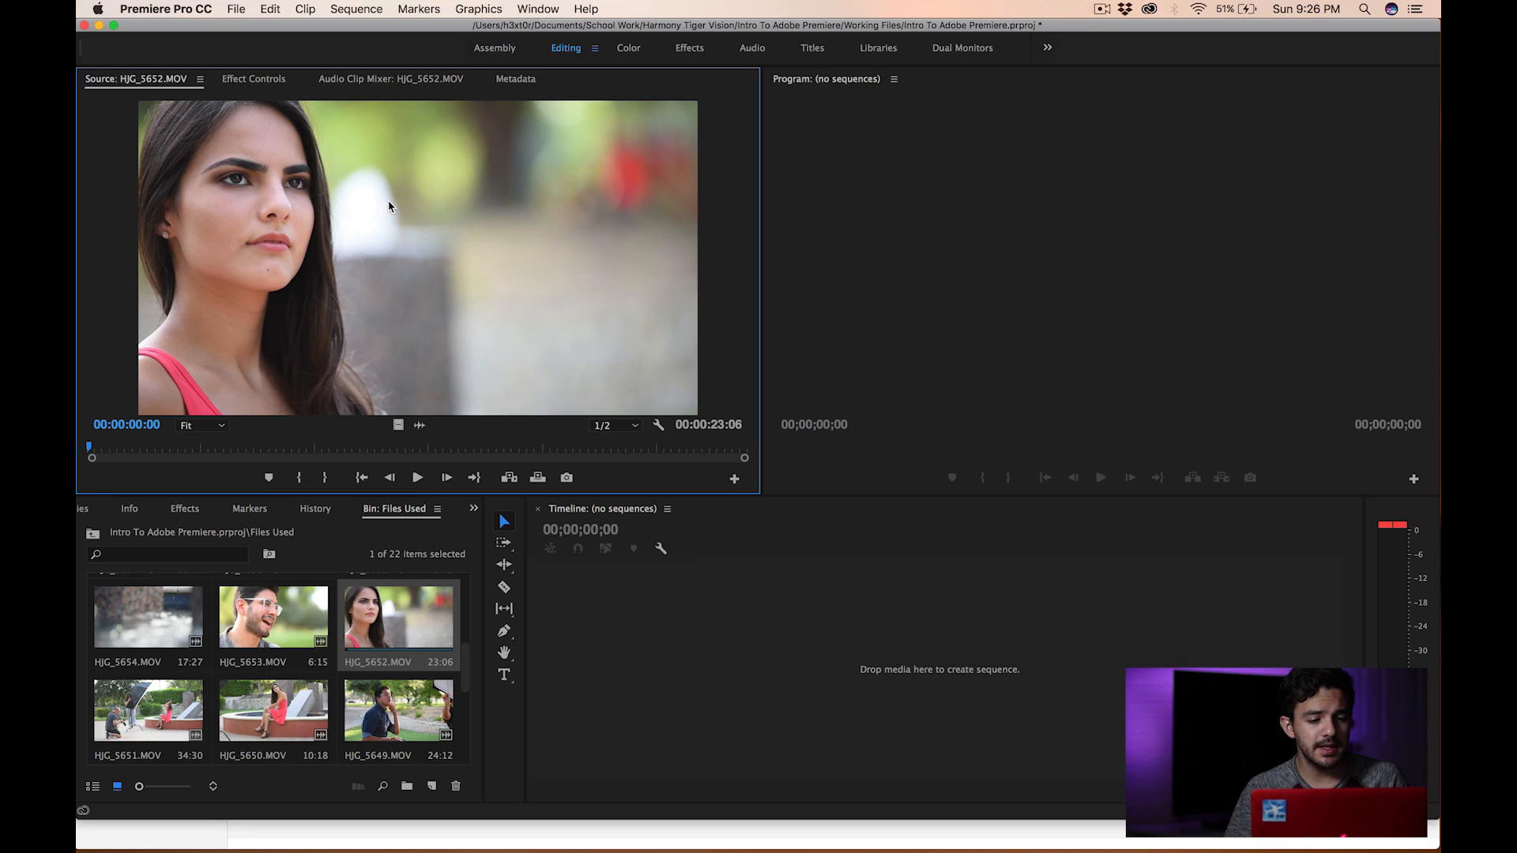
- Create a new sequence by placing HJG_5652.MOV from the Source monitor into the empty timeline
drag(393, 212, 625, 691)
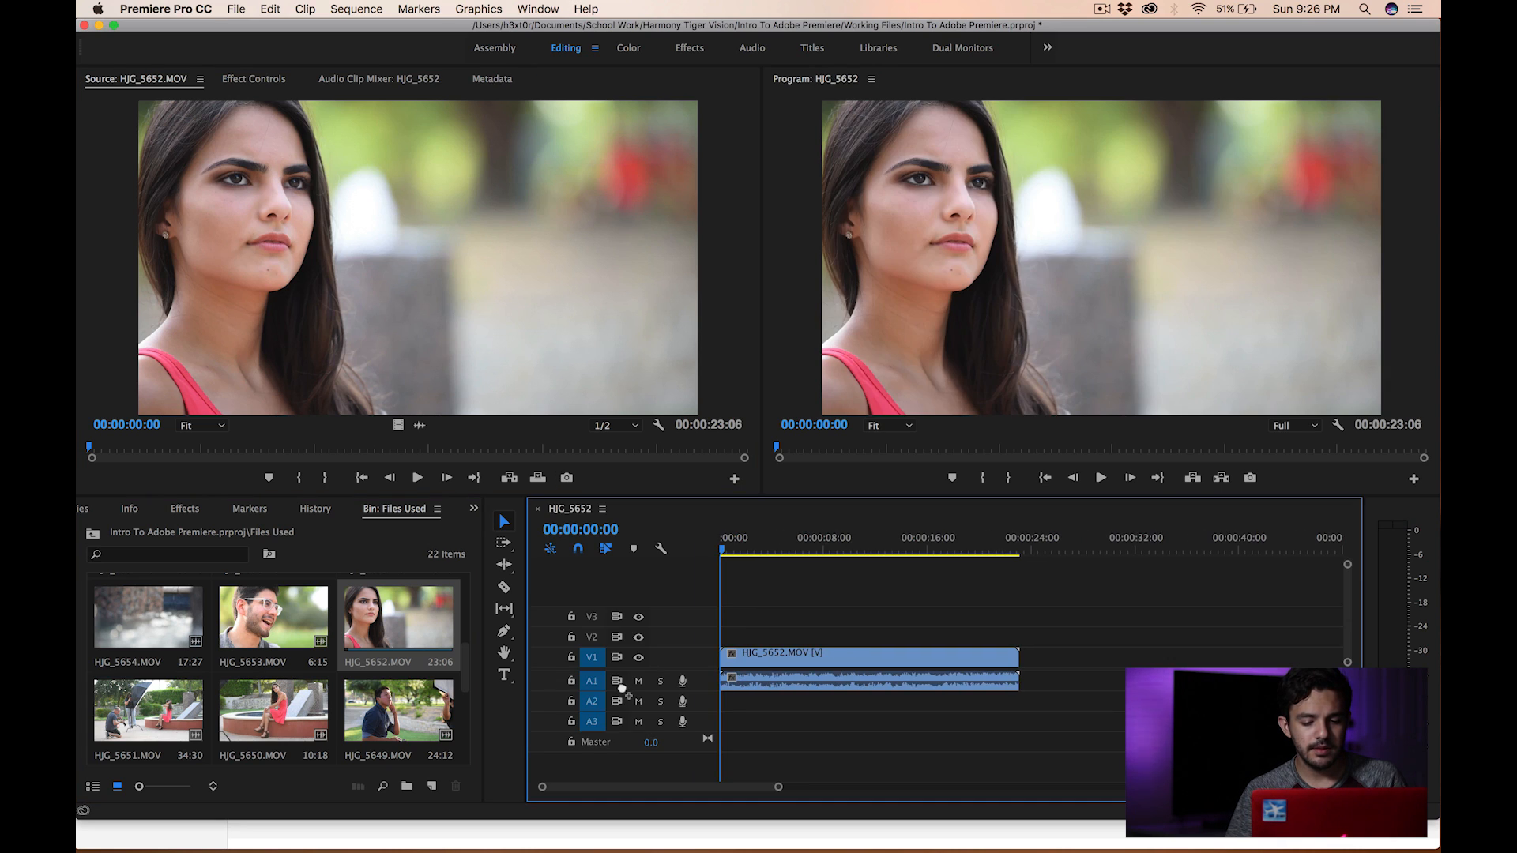
click(726, 551)
drag(725, 551, 719, 550)
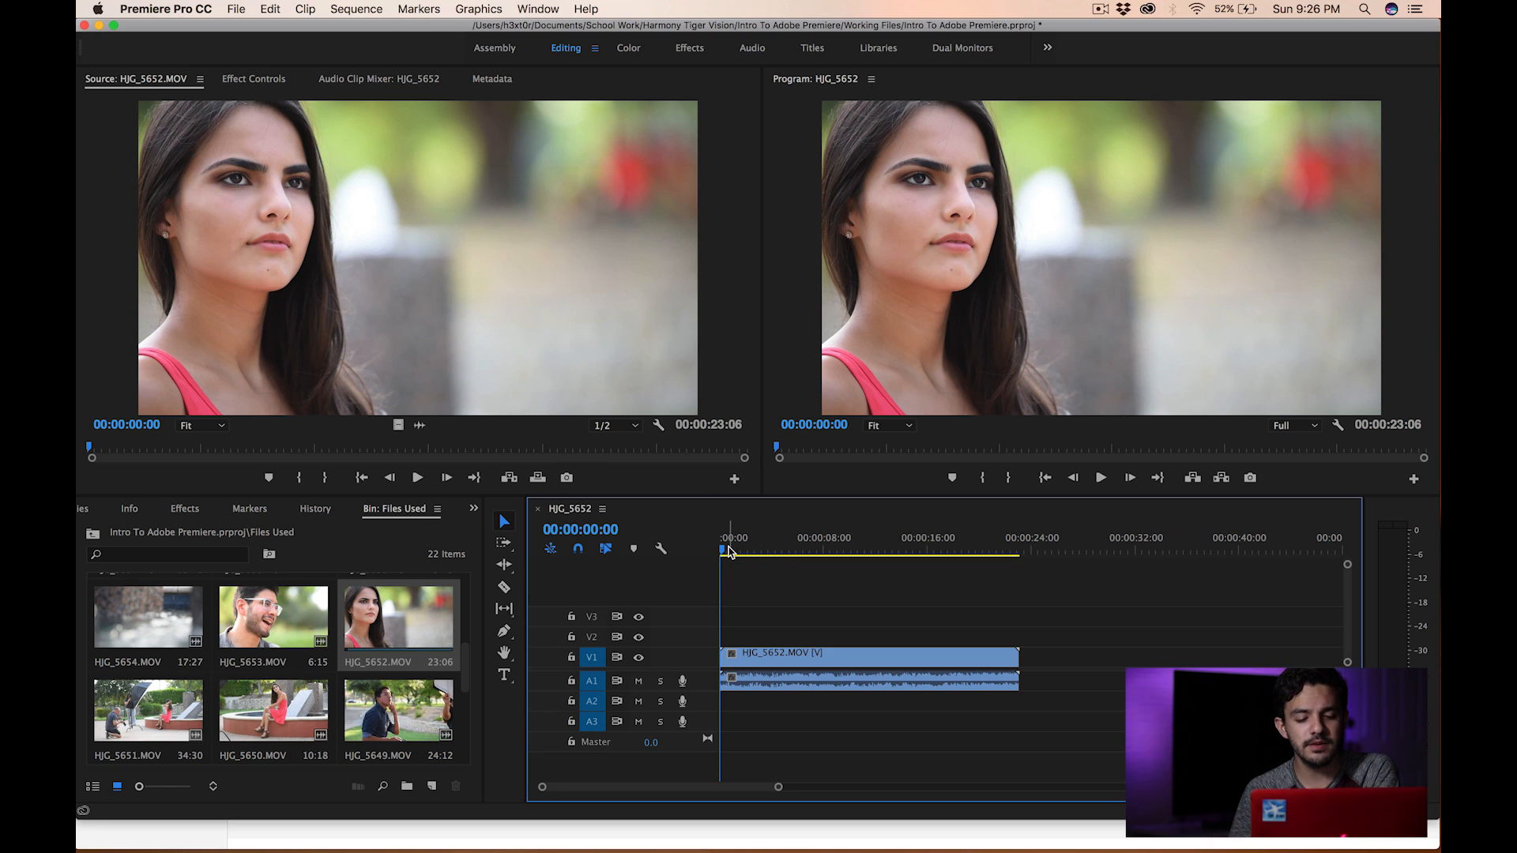
click(781, 665)
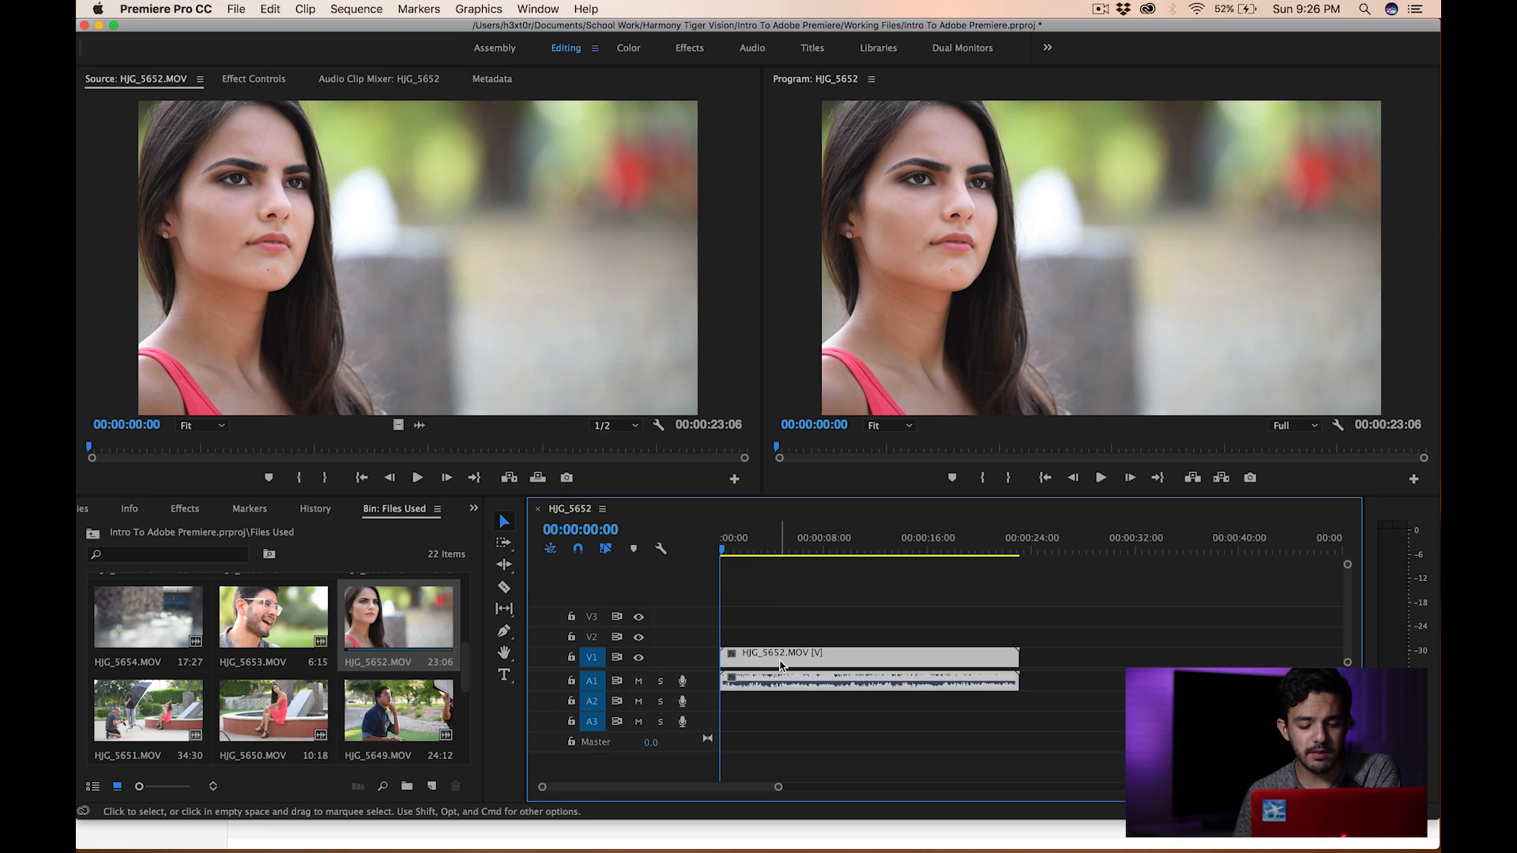
click(807, 641)
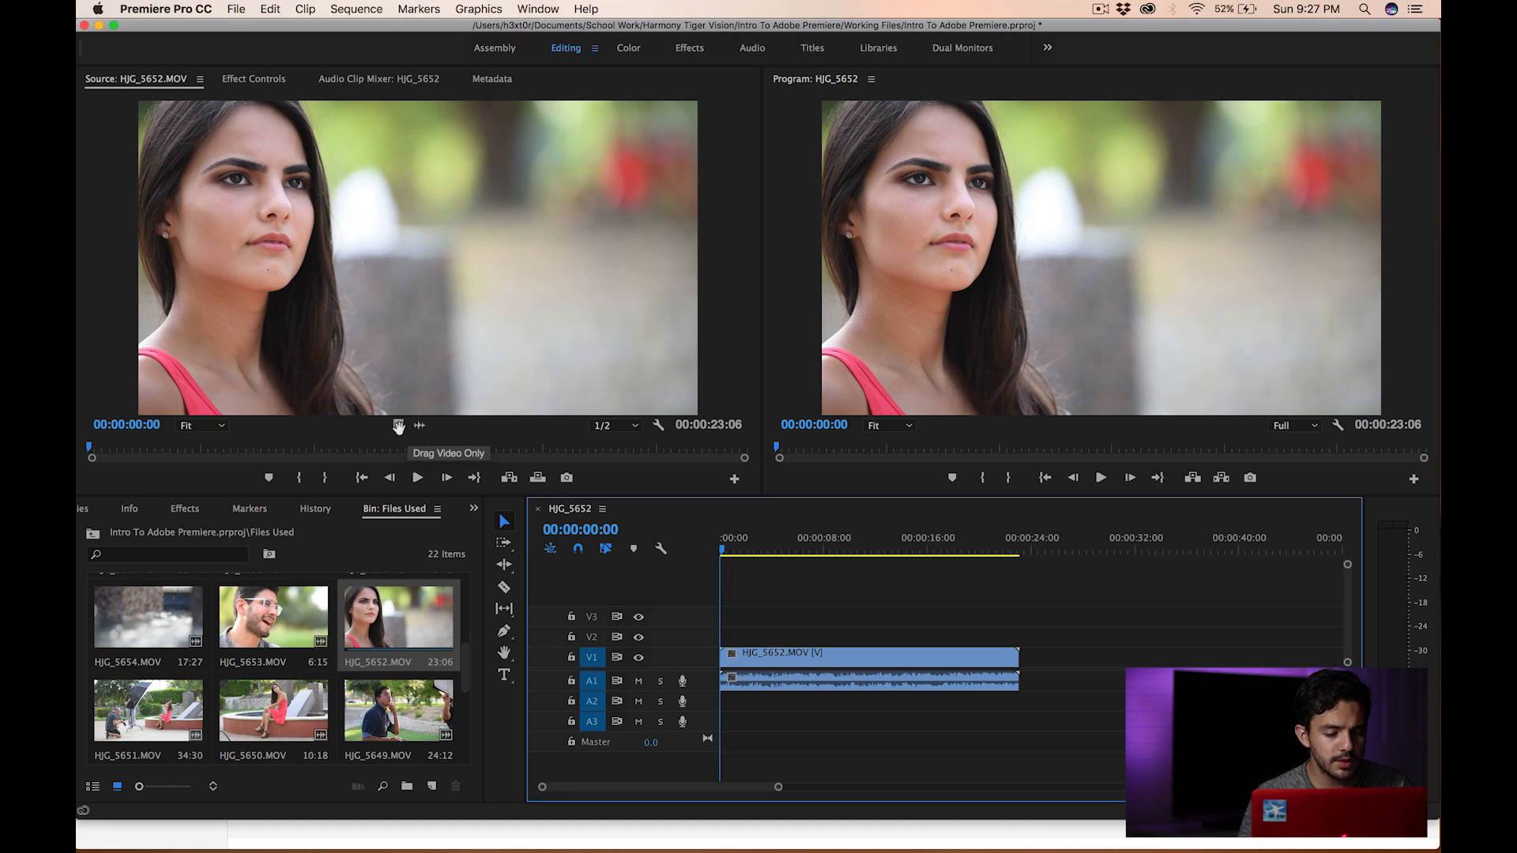
- Add only the video of HJG_5652.MOV to V1 right after the first clip, then play the sequence from there
drag(398, 427, 1024, 668)
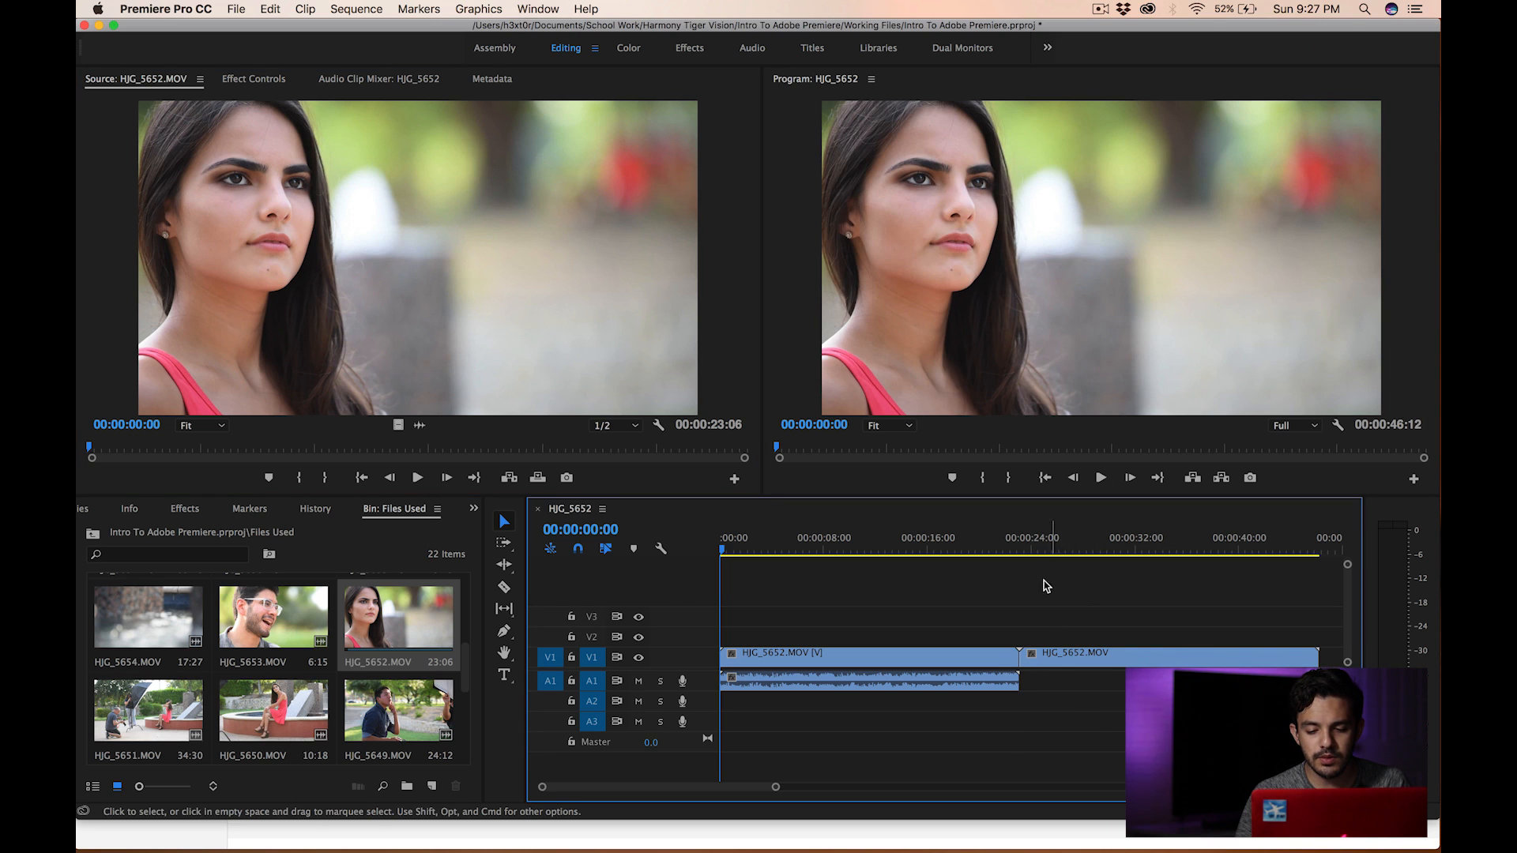
click(1031, 540)
key(space)
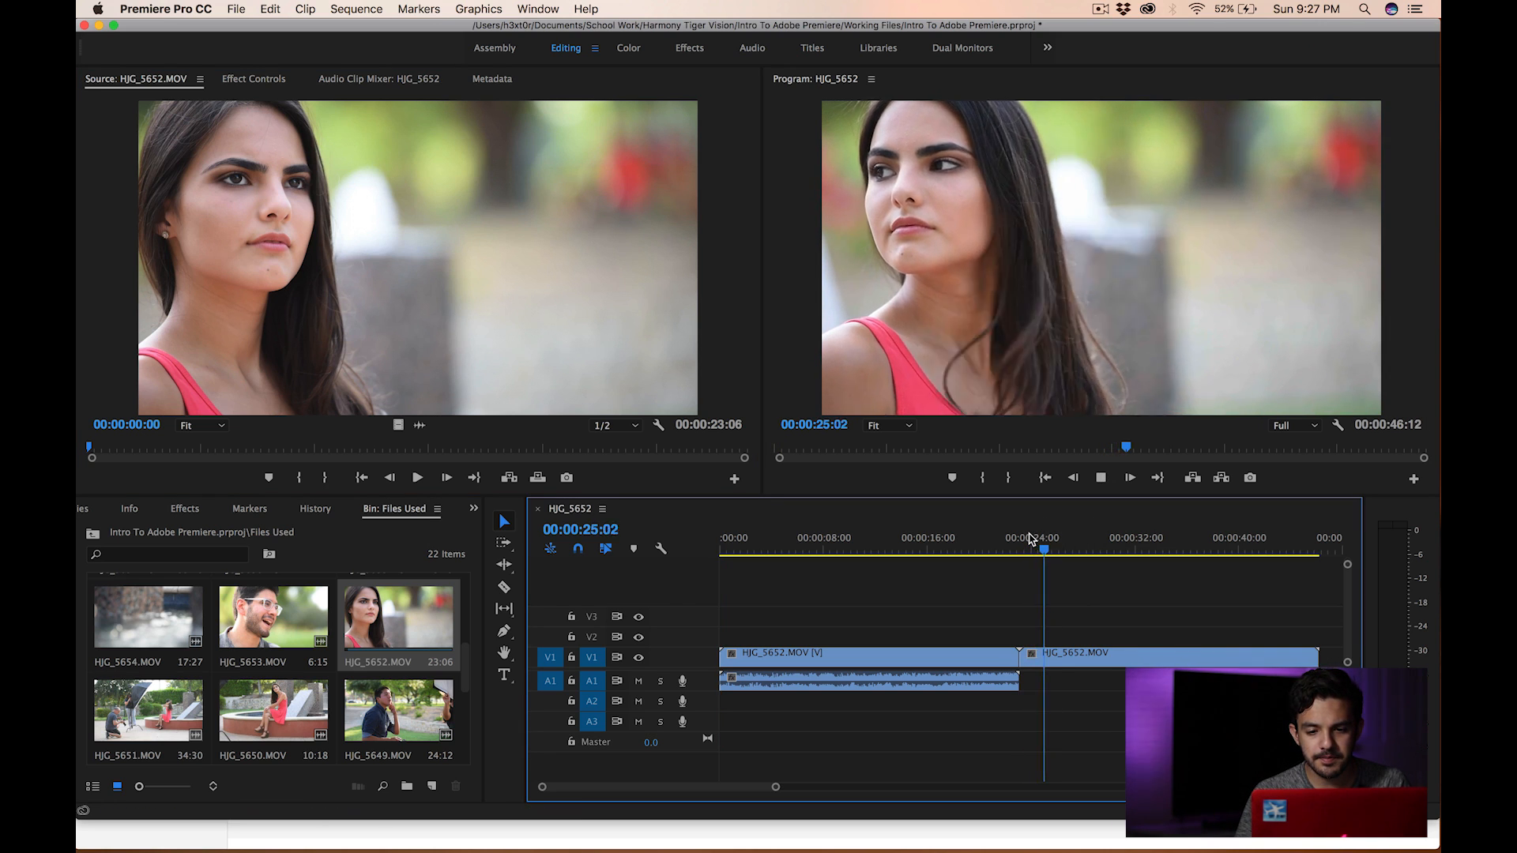
- Stop playback and append another copy of HJG_5652.MOV at the end of the sequence
key(space)
scroll(1019, 657, right, 2)
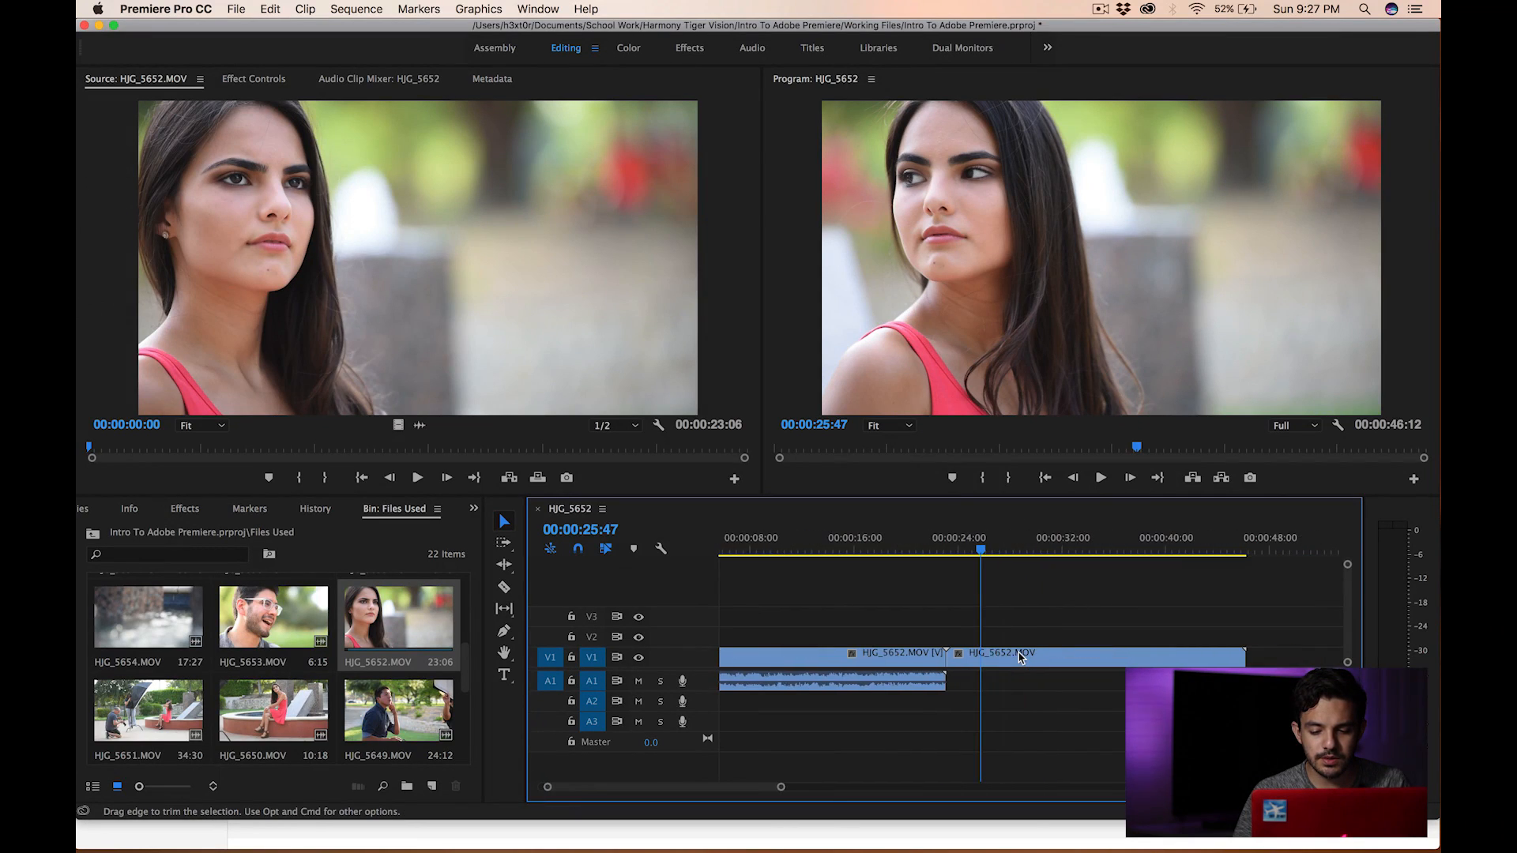
scroll(1019, 657, right, 4)
drag(419, 426, 1101, 687)
drag(1113, 550, 1028, 551)
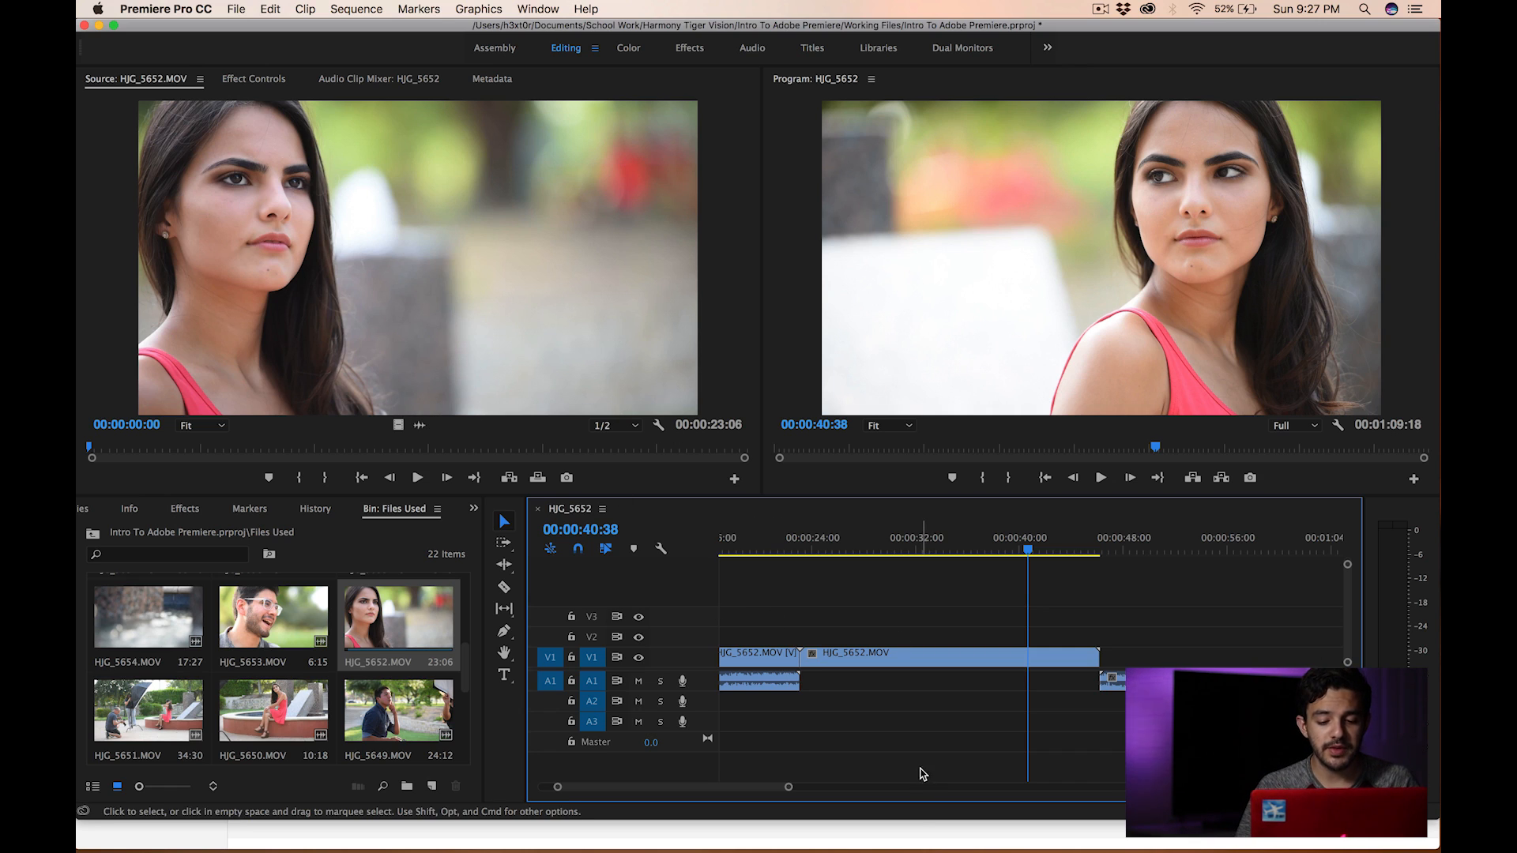
- Unlink the video and audio of the first HJG_5652.MOV clip on the timeline
scroll(891, 643, left, 3)
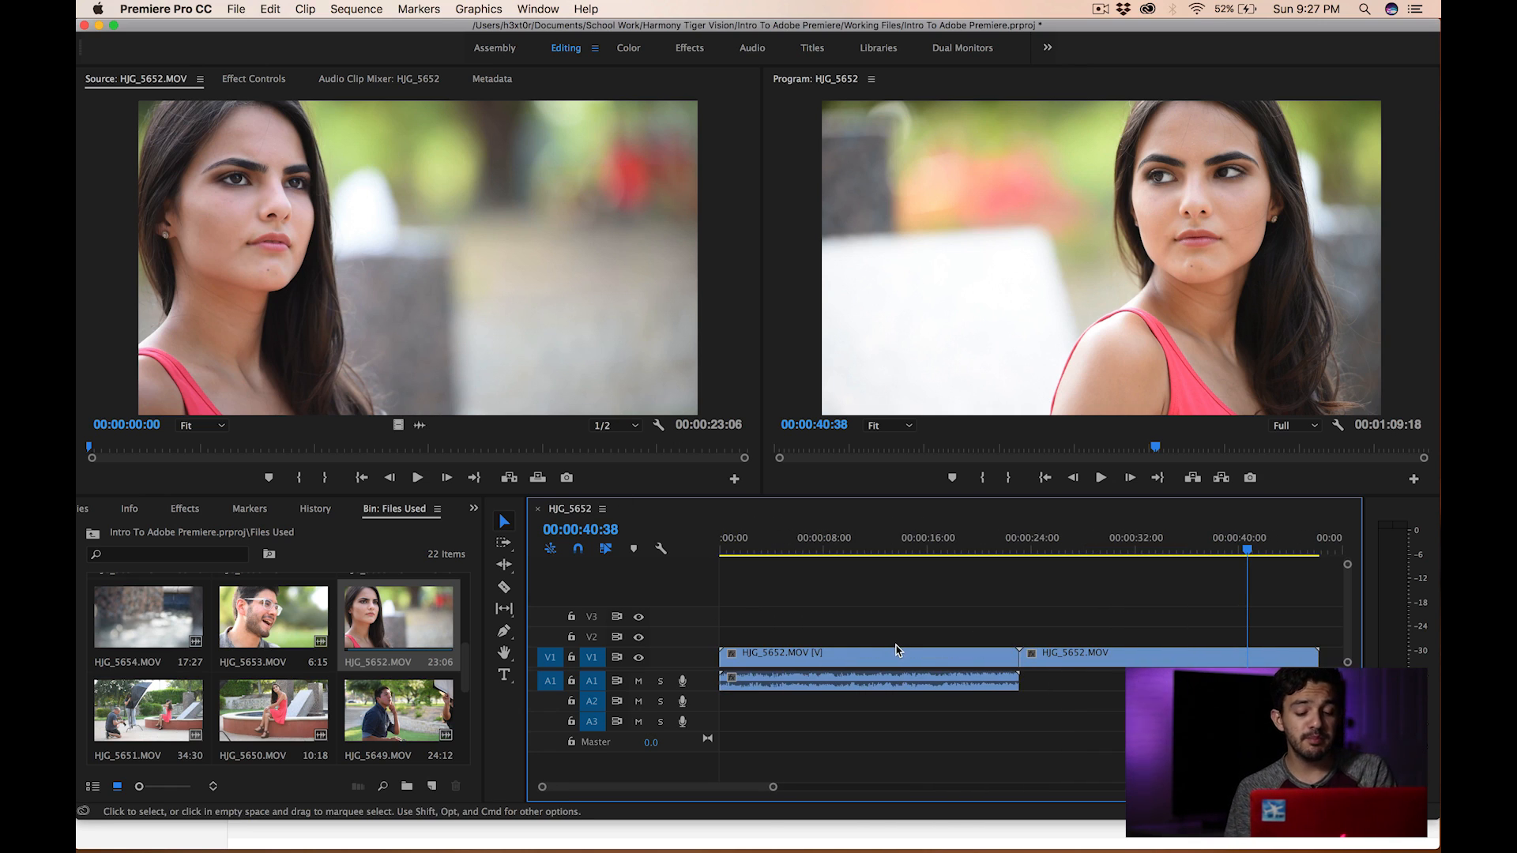
click(891, 650)
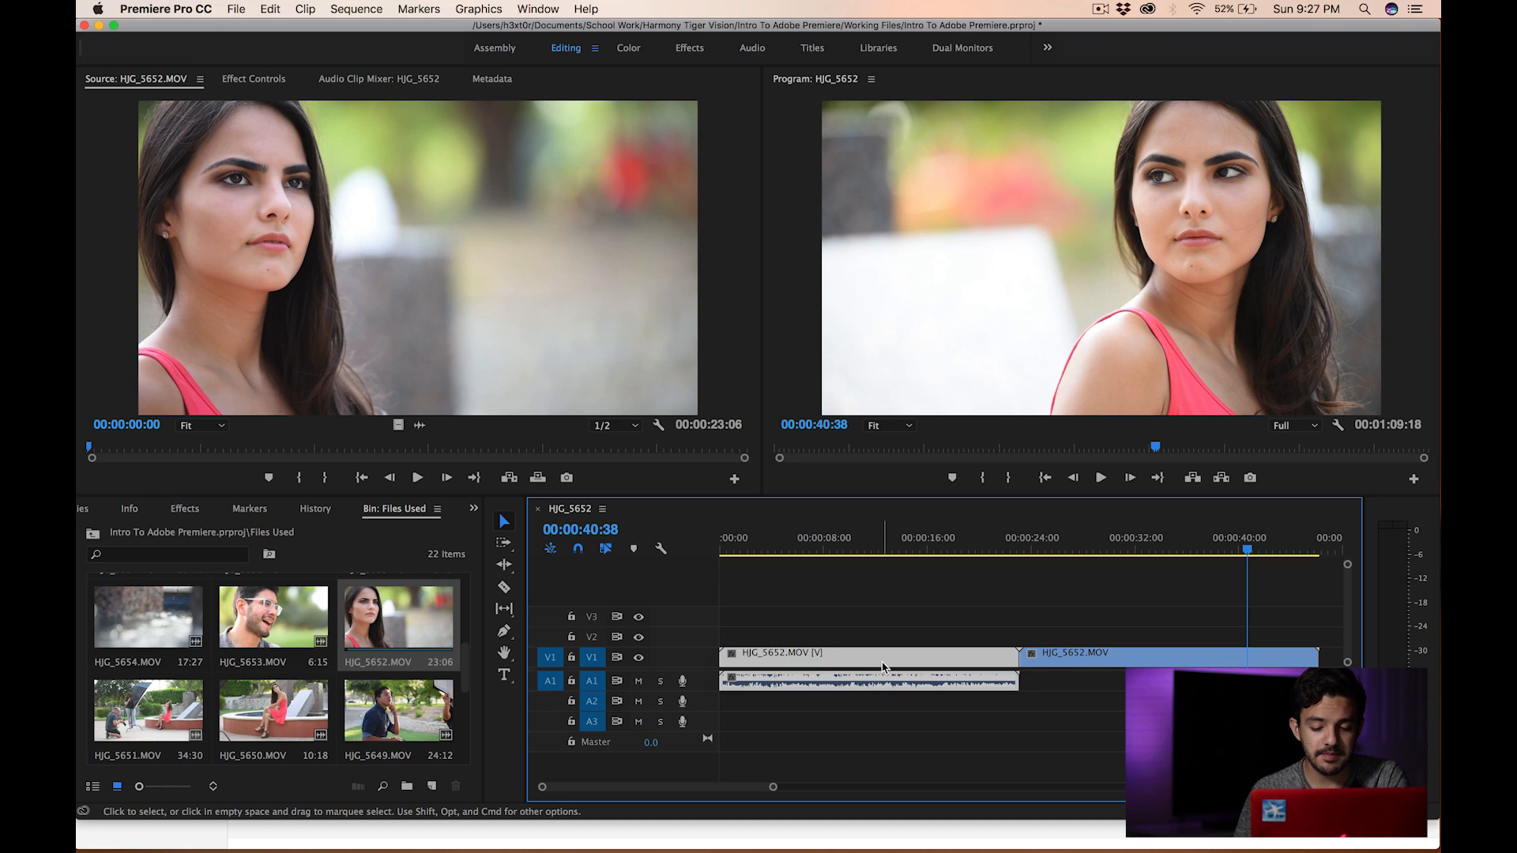
click(855, 635)
click(849, 660)
click(851, 634)
click(850, 652)
click(848, 637)
click(850, 660)
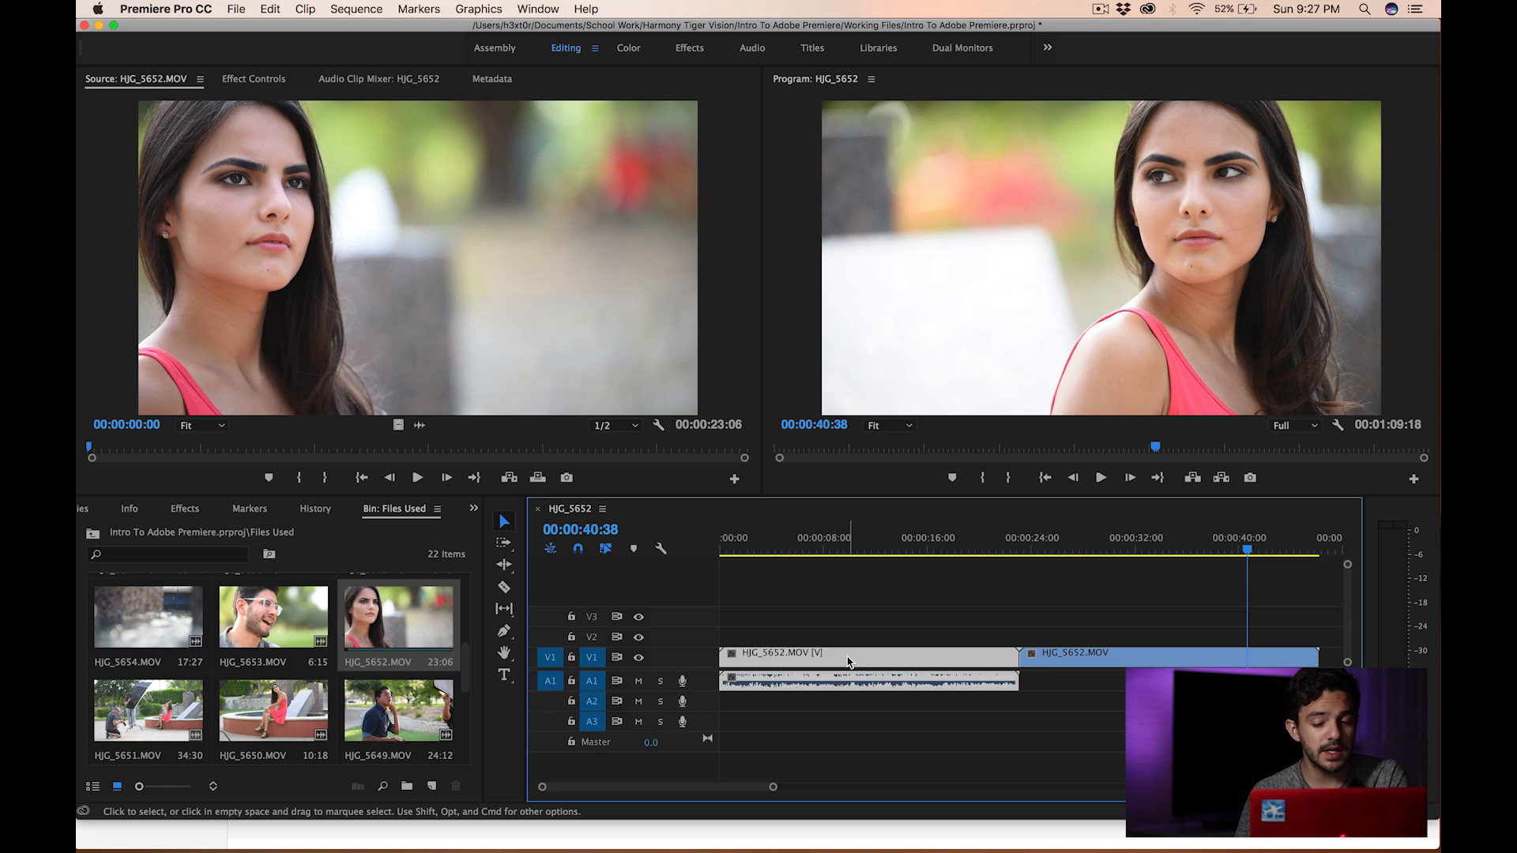
right_click(850, 661)
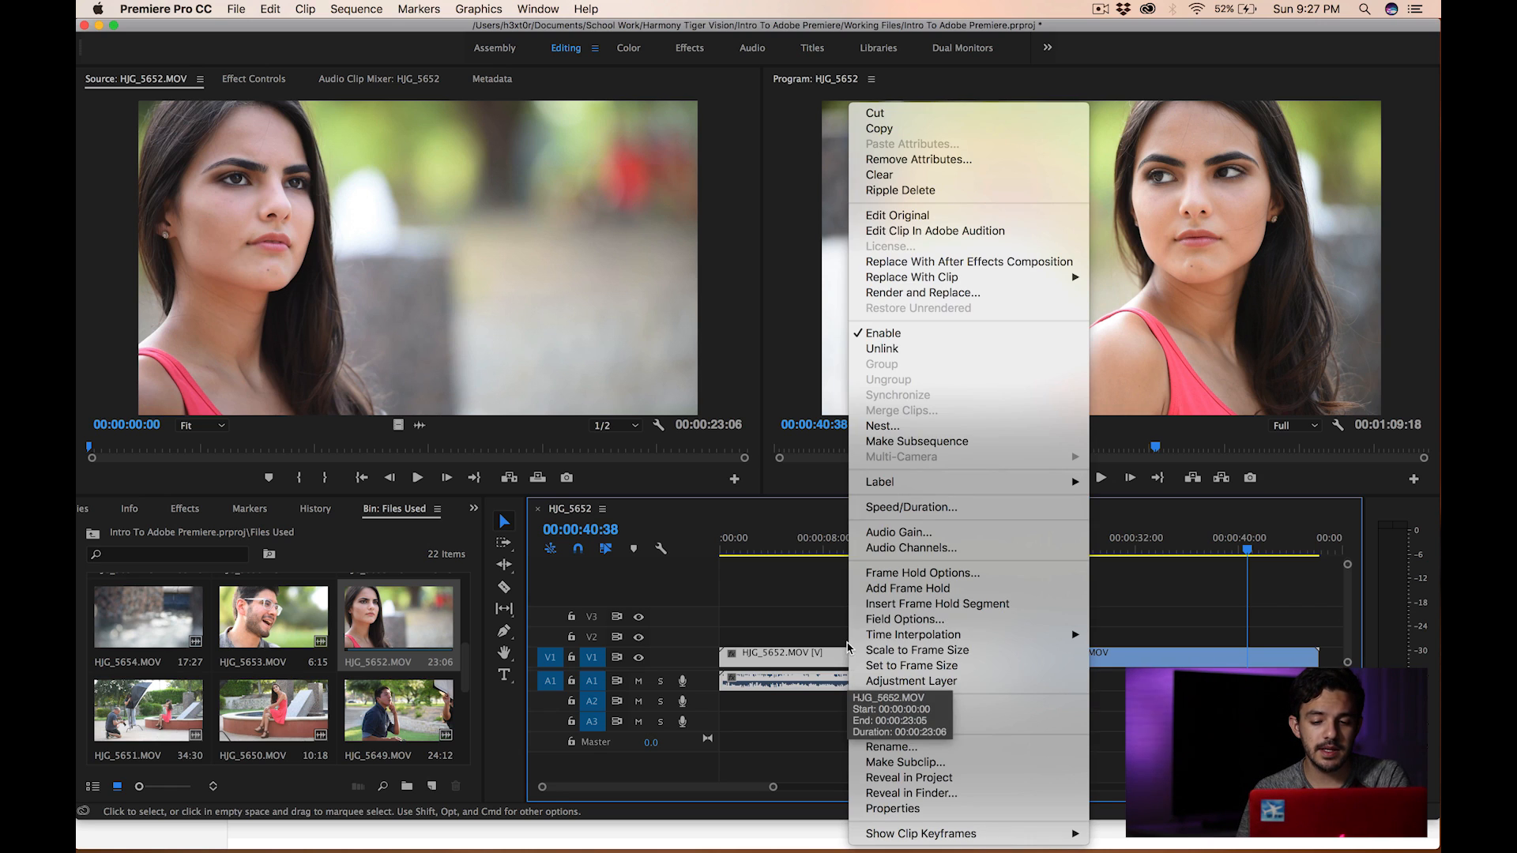
click(909, 349)
click(835, 595)
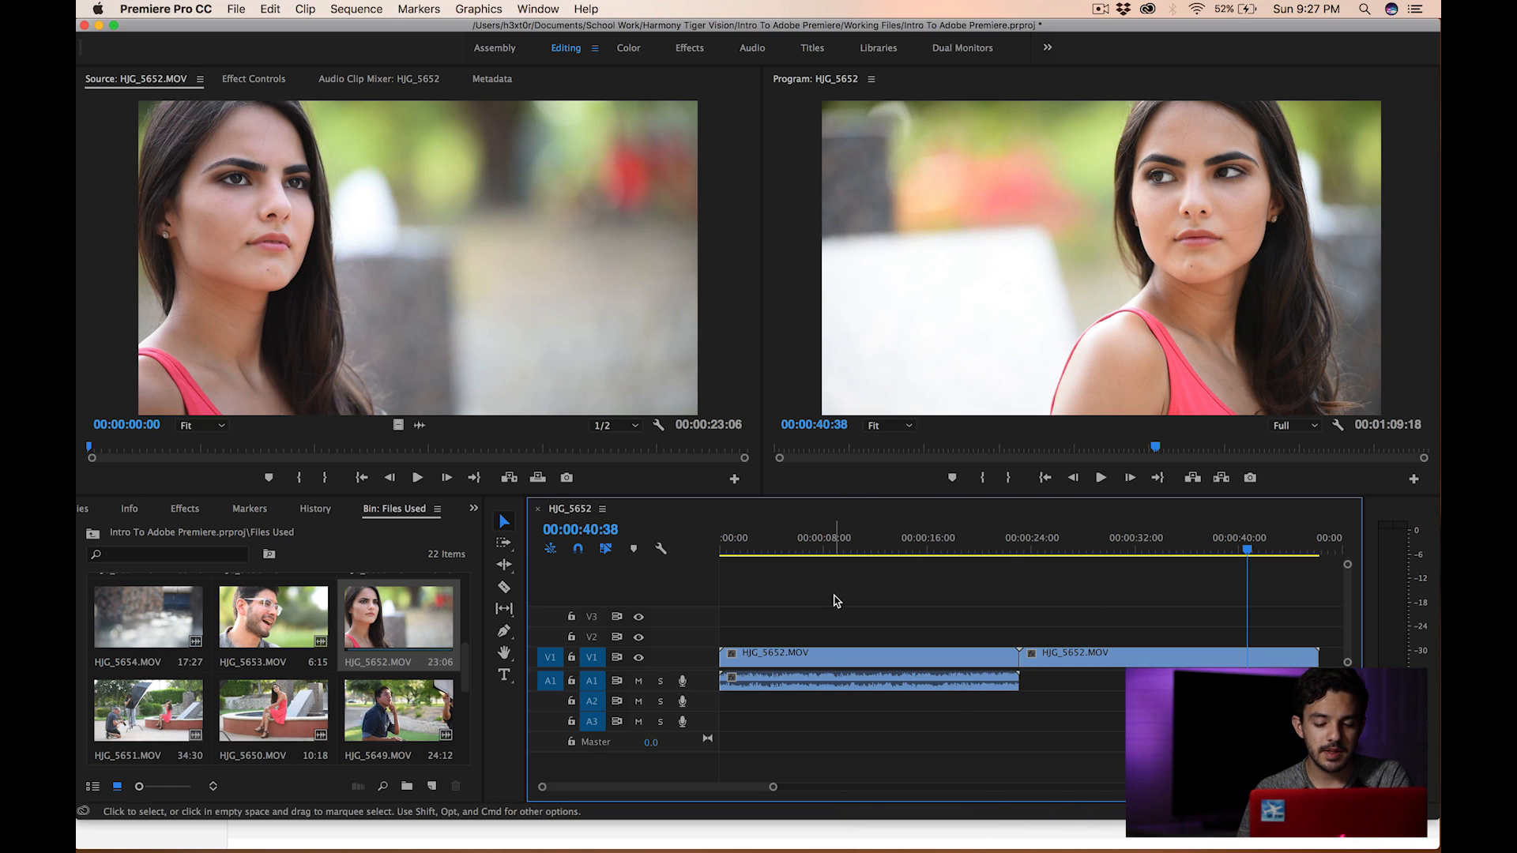
- Try moving the first clip's audio separately along the audio track, then undo the move
click(822, 664)
click(821, 688)
click(838, 656)
click(838, 689)
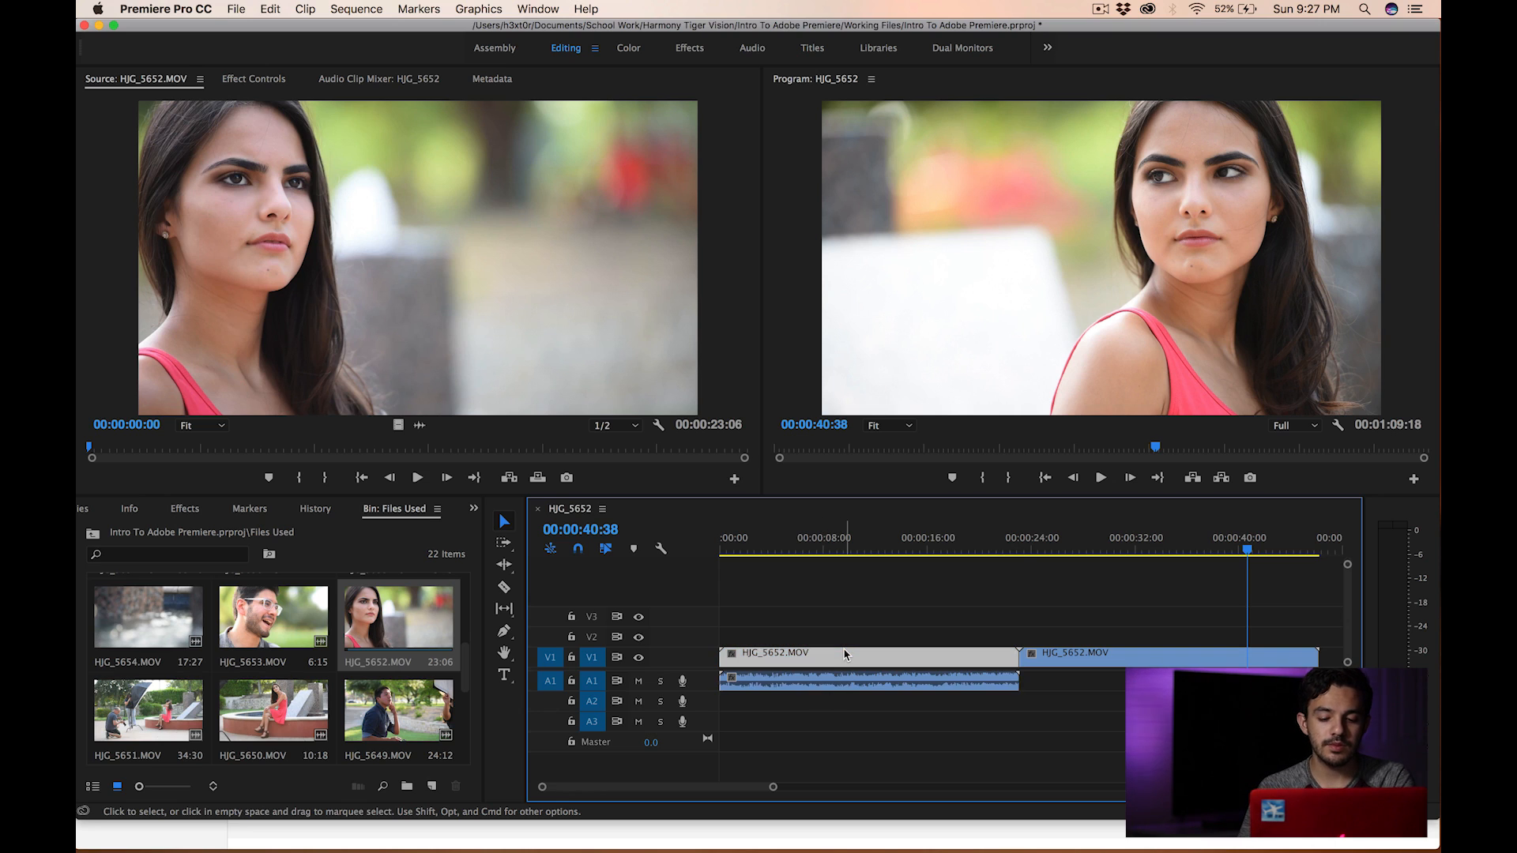
drag(842, 688, 958, 677)
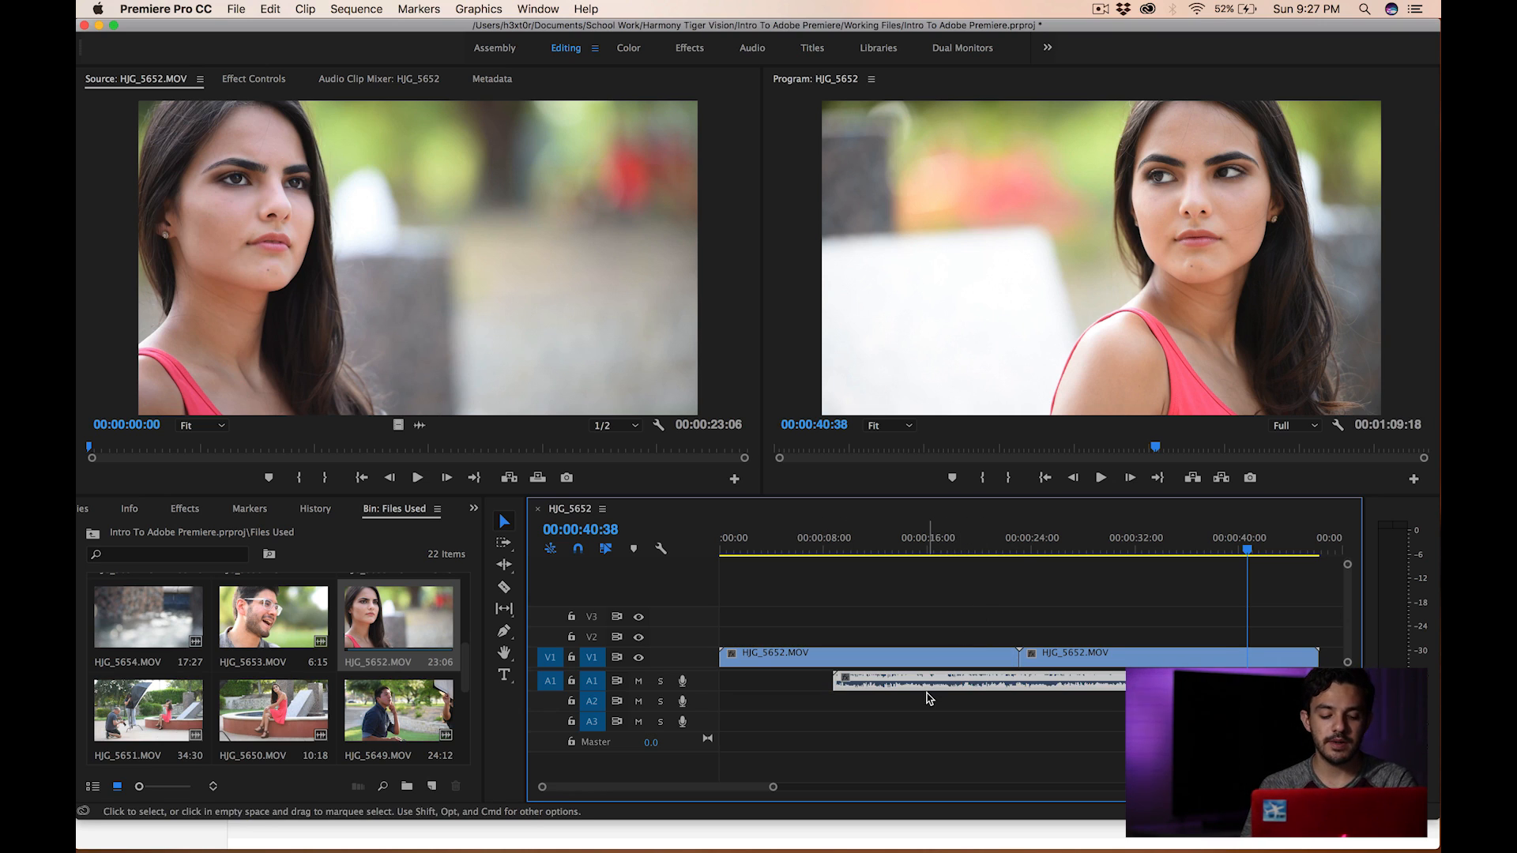
key(super+z)
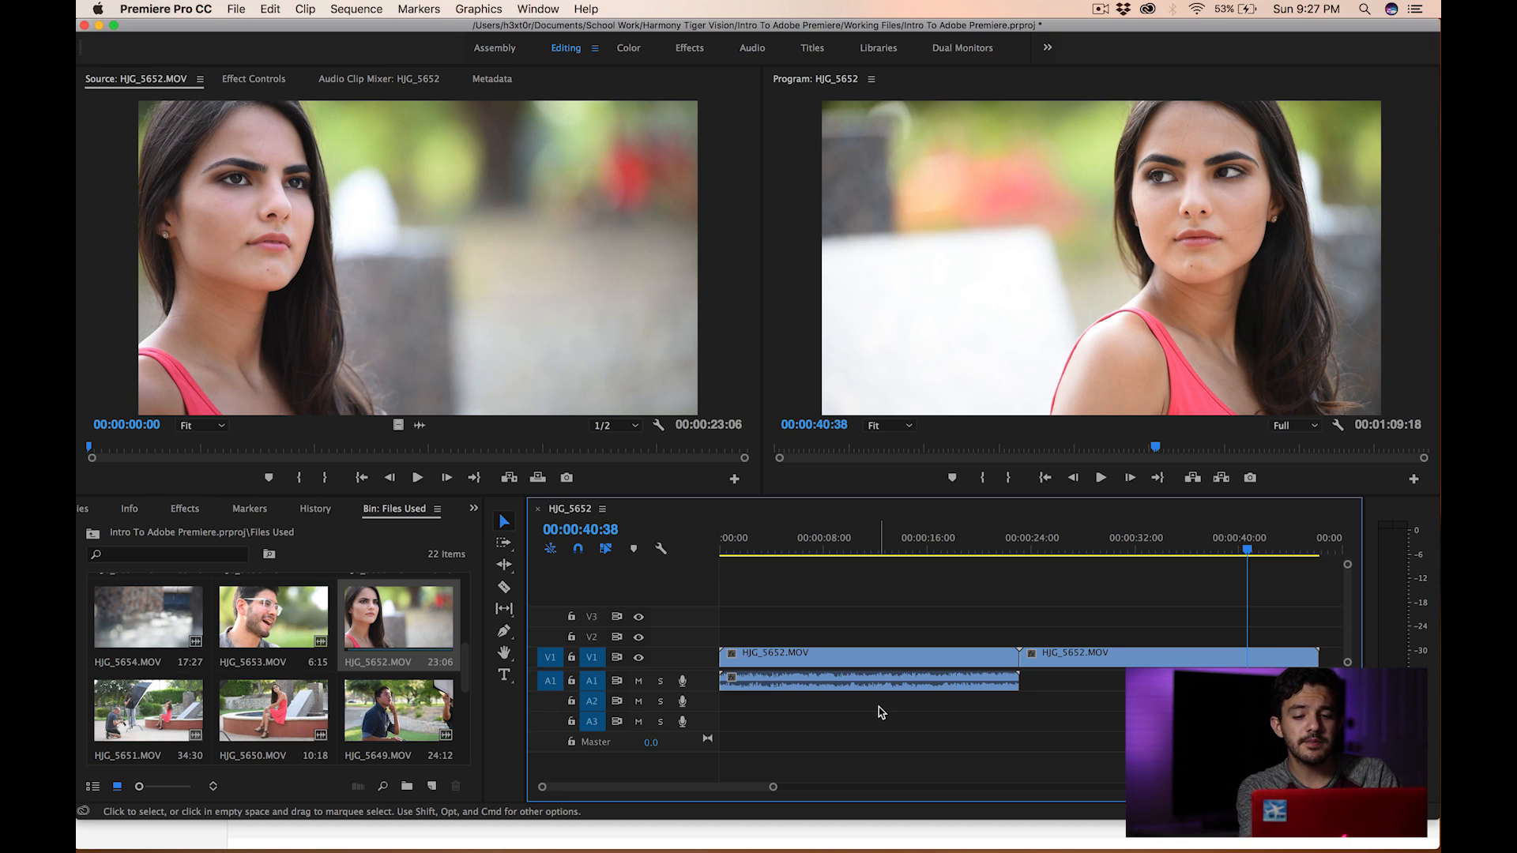
- Select all clips in the timeline and delete them
drag(905, 628, 1334, 700)
key(Delete)
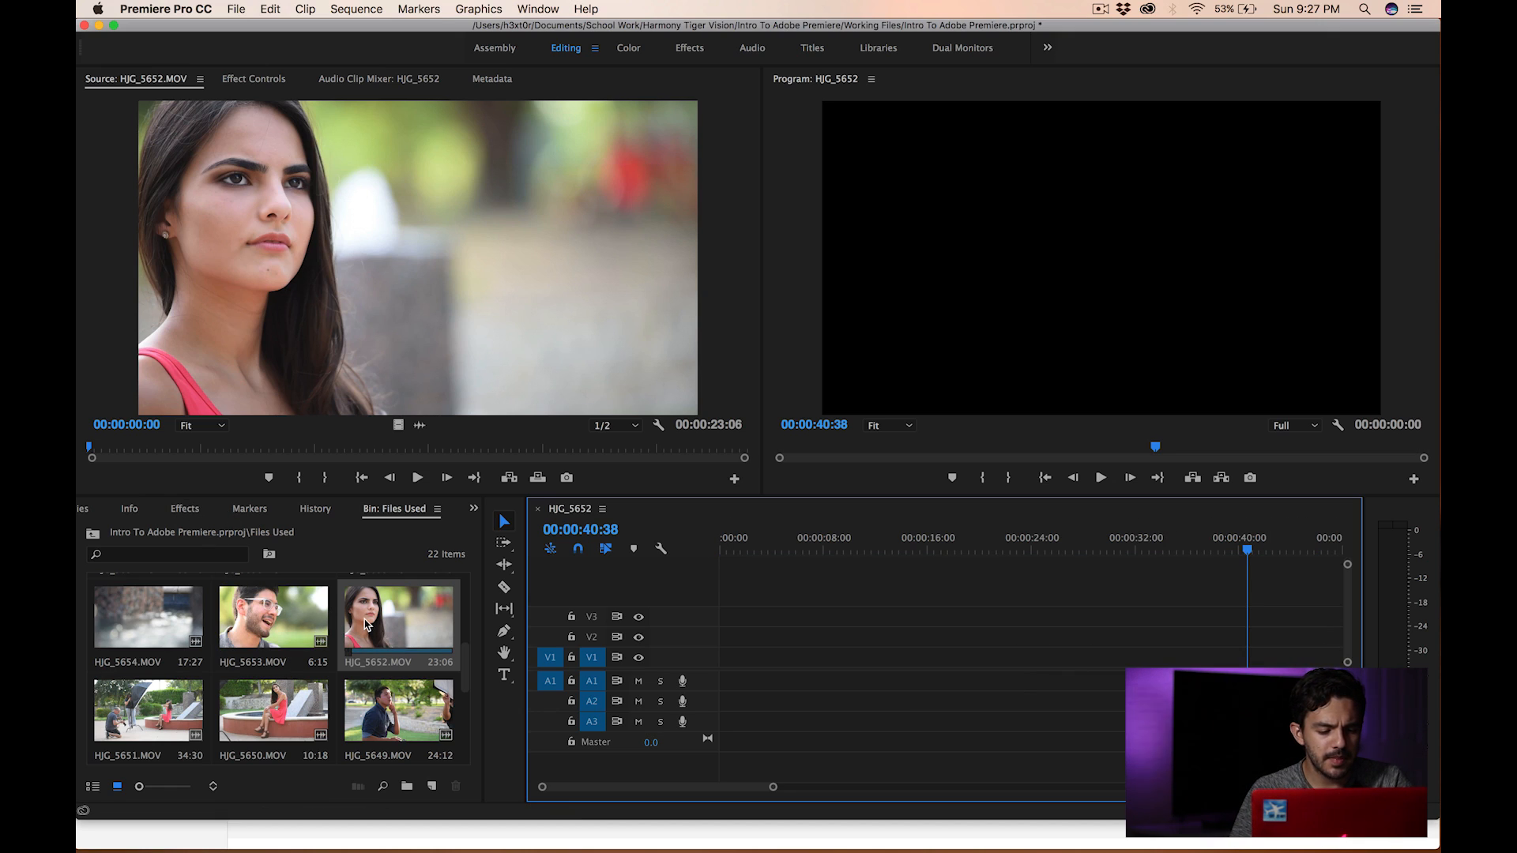
- Add the whole HJG_5652.MOV clip from the Source monitor to the empty timeline
drag(445, 345, 884, 637)
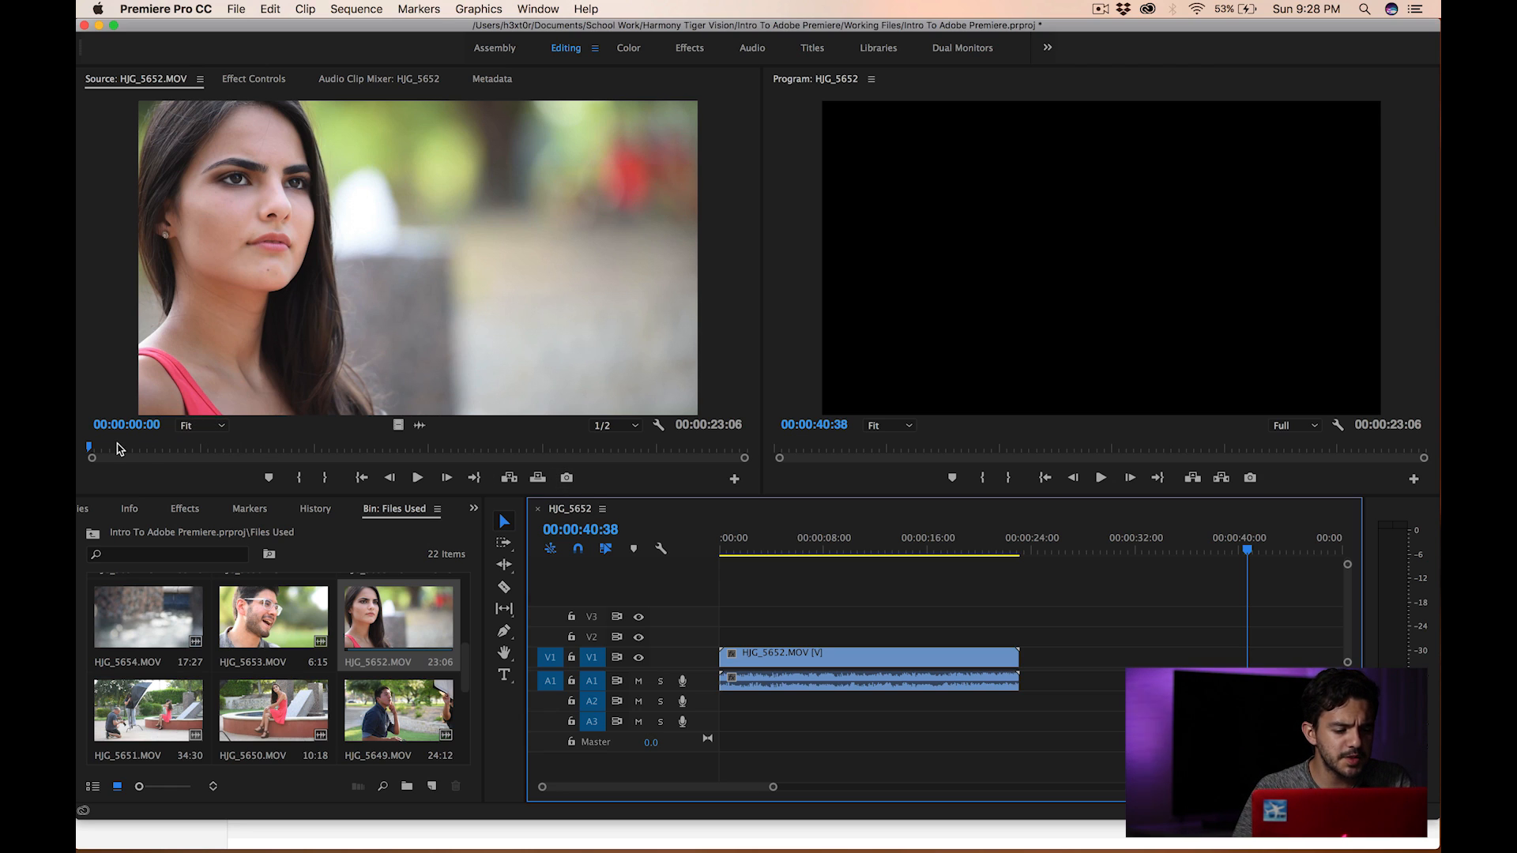
drag(89, 447, 87, 446)
key(XF86AudioMute)
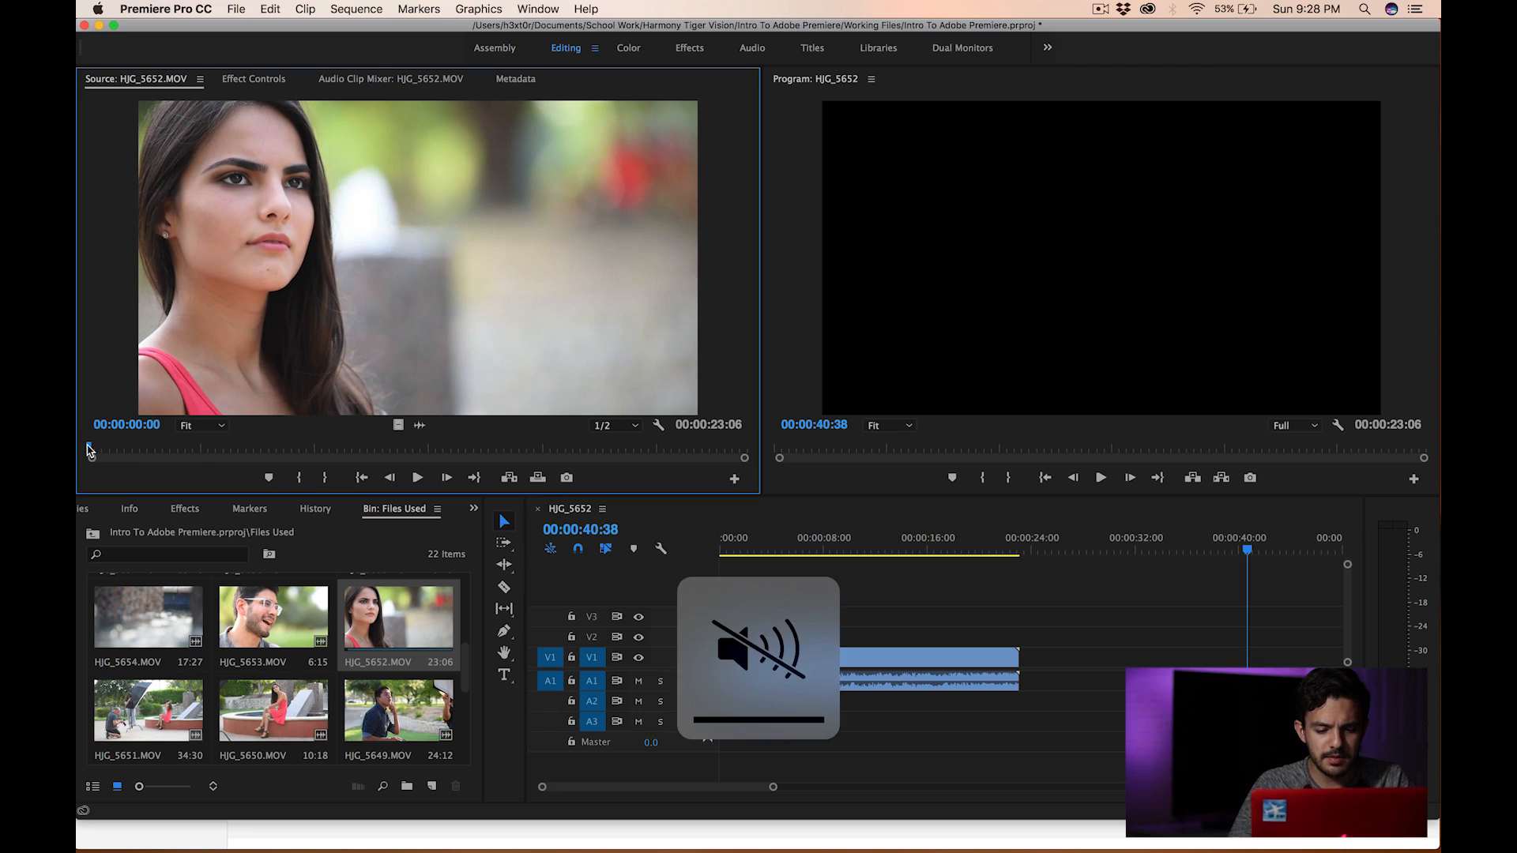
- Mark an In point at 00:00:01:43 and an Out point at 00:00:13:19 on HJG_5652.MOV in the Source monitor
drag(90, 449, 137, 446)
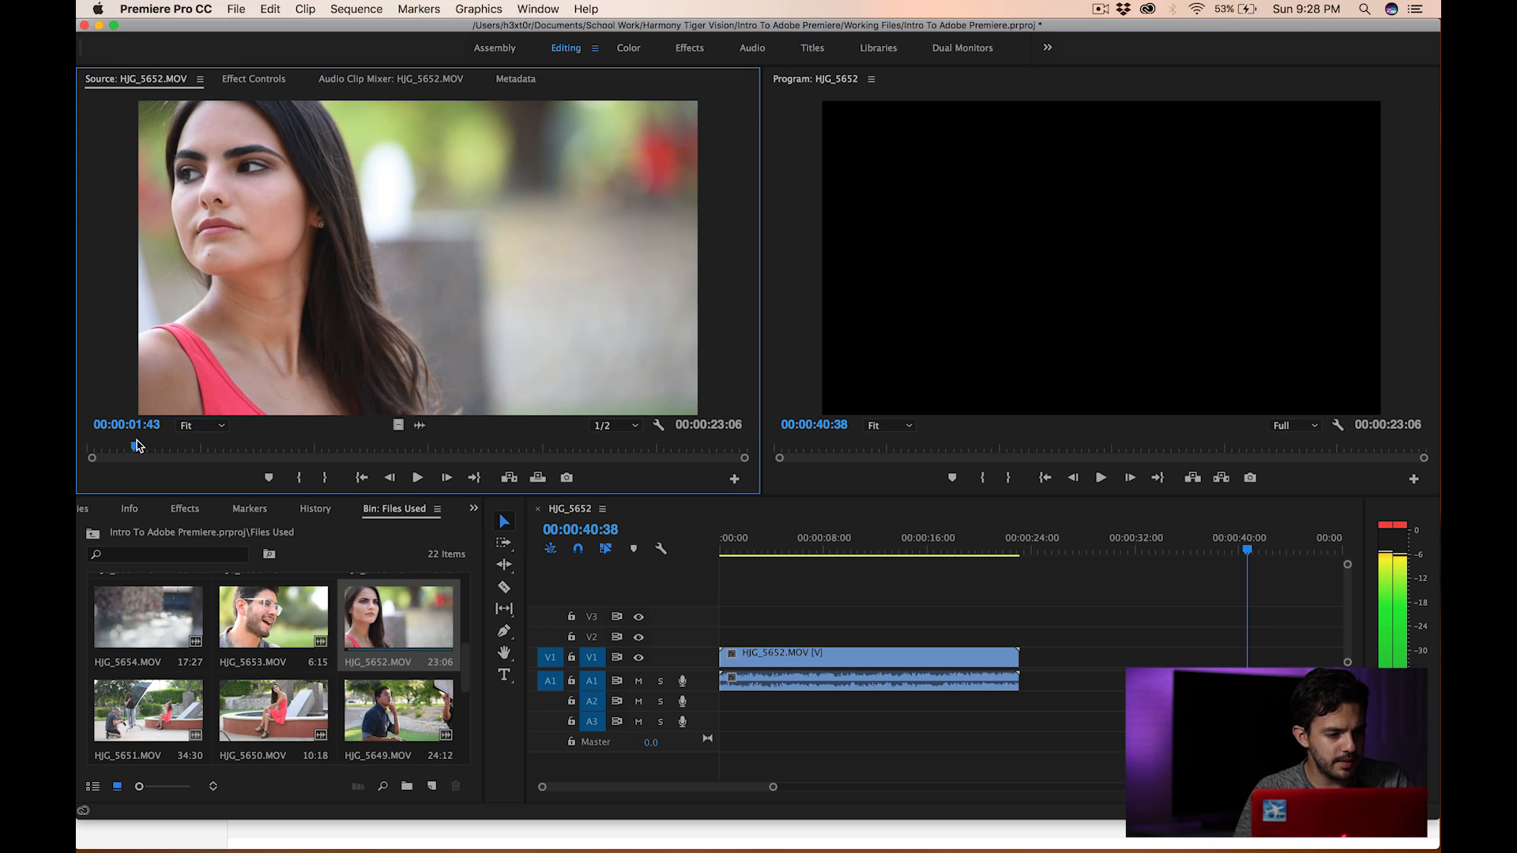
click(300, 478)
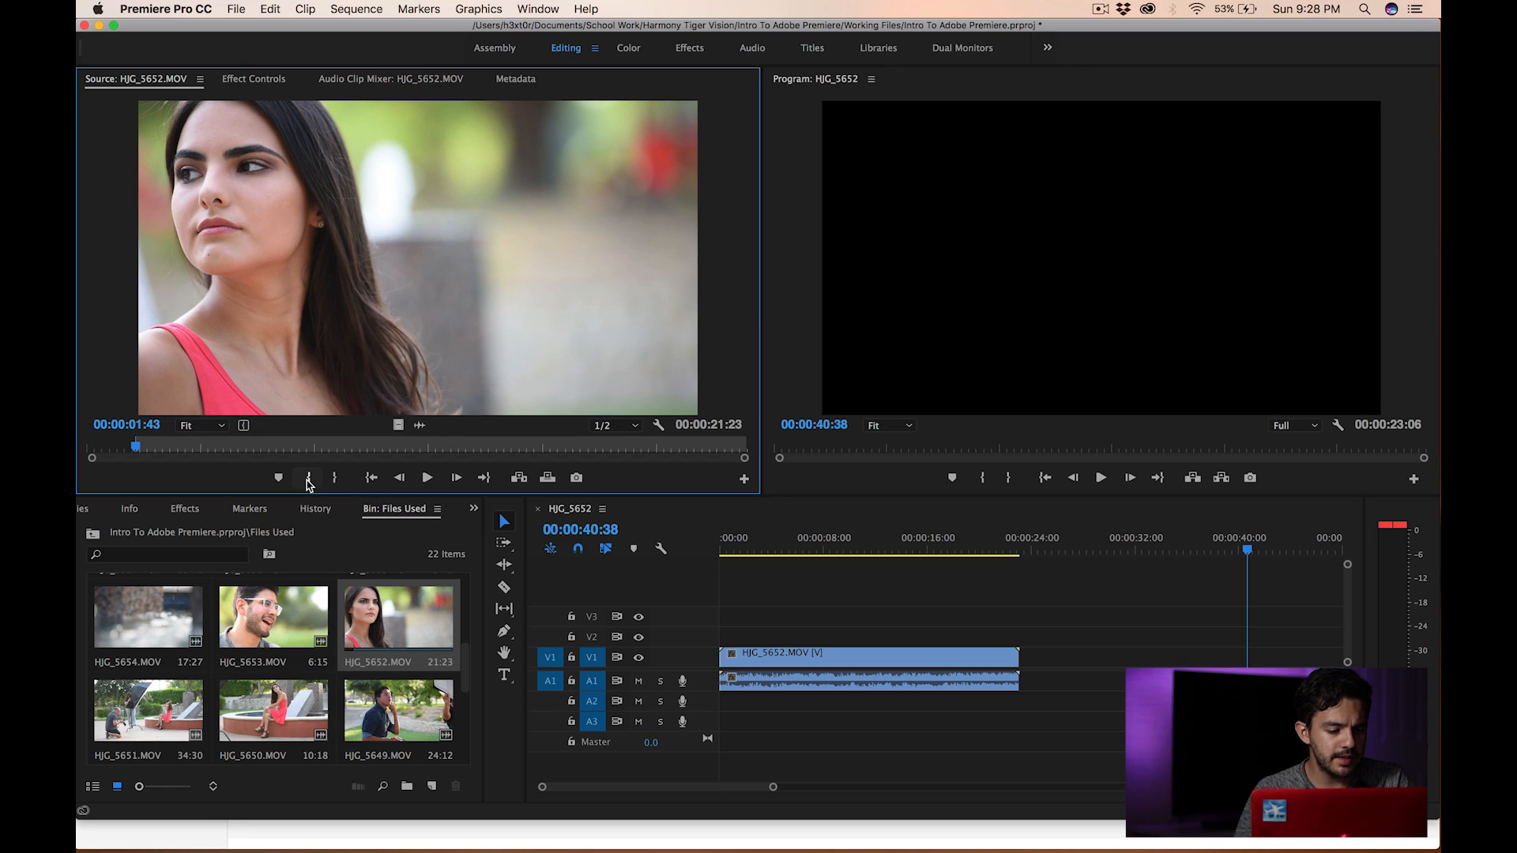
drag(139, 451, 465, 439)
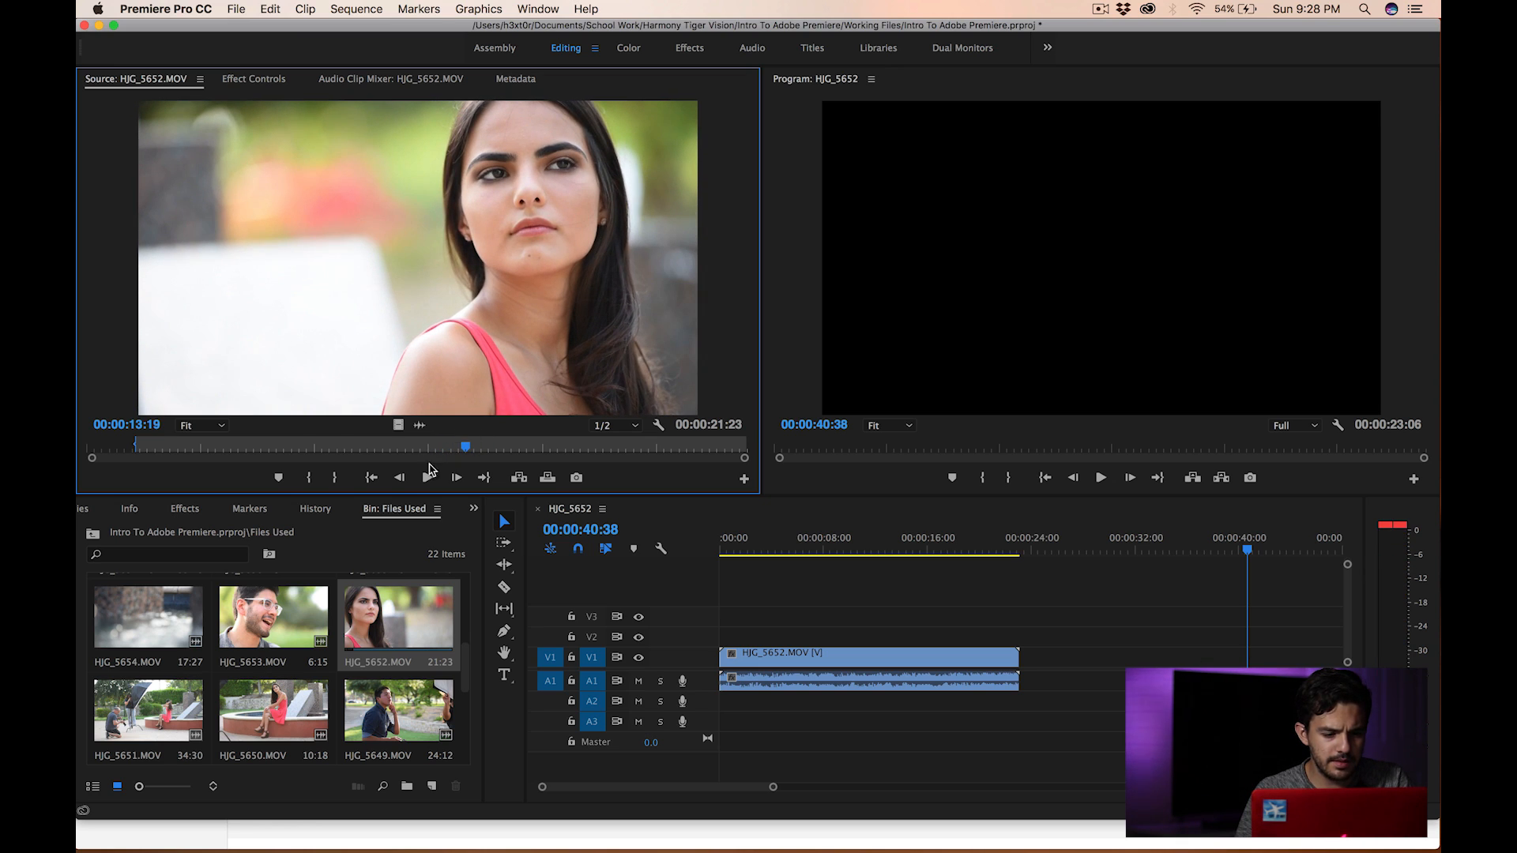
click(334, 479)
- Clear the timeline and place the trimmed HJG_5652.MOV clip at the start of the sequence
drag(789, 617, 822, 711)
key(Delete)
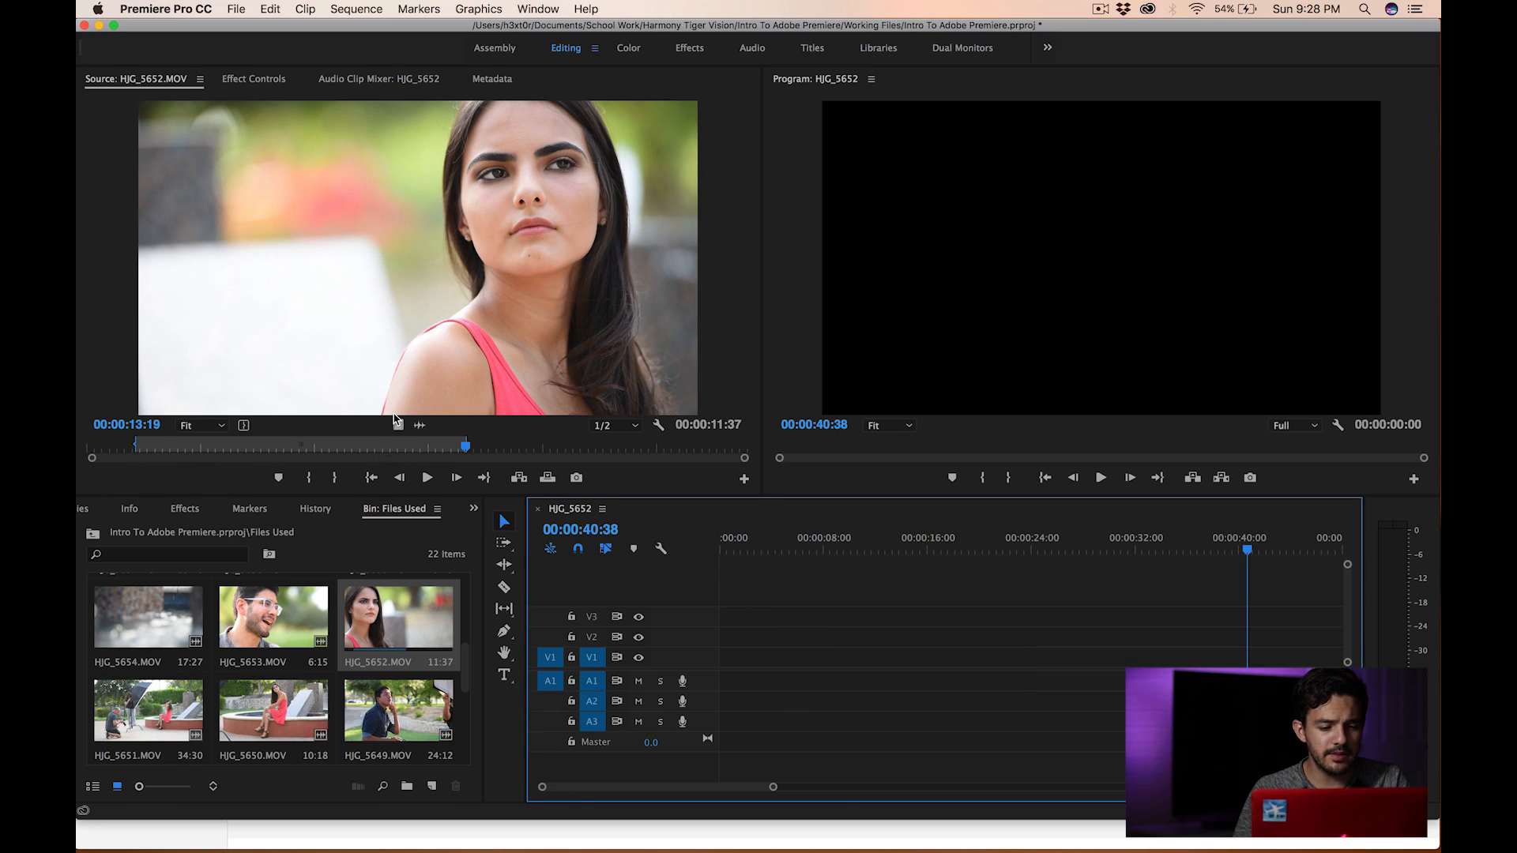
drag(395, 416, 723, 664)
drag(763, 553, 686, 545)
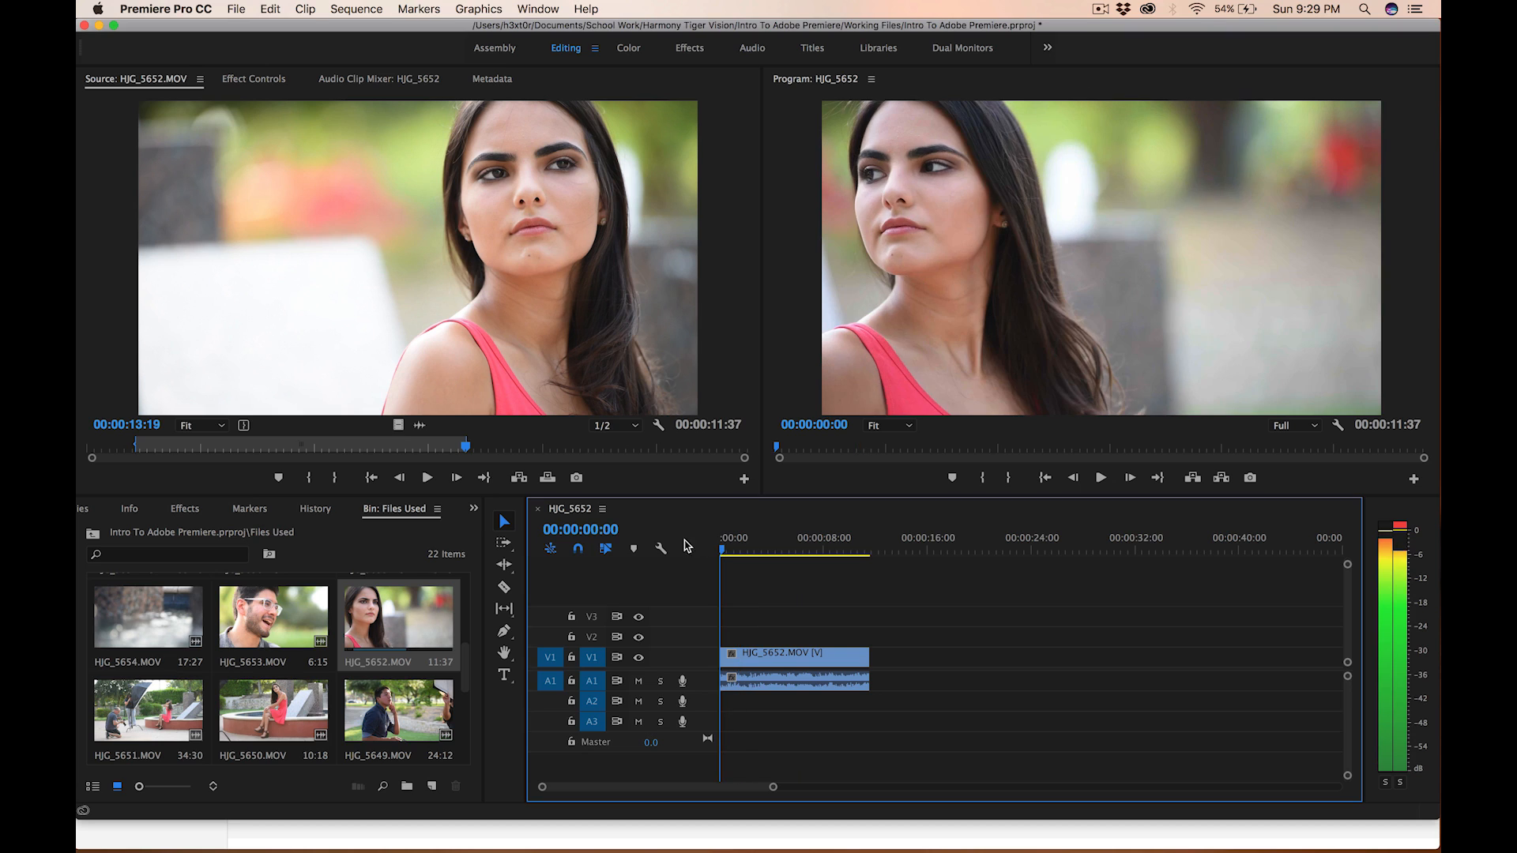
- Browse the bin and preview HJG_5649.MOV and HJG_5651.MOV in the Source monitor
scroll(314, 680, down, 4)
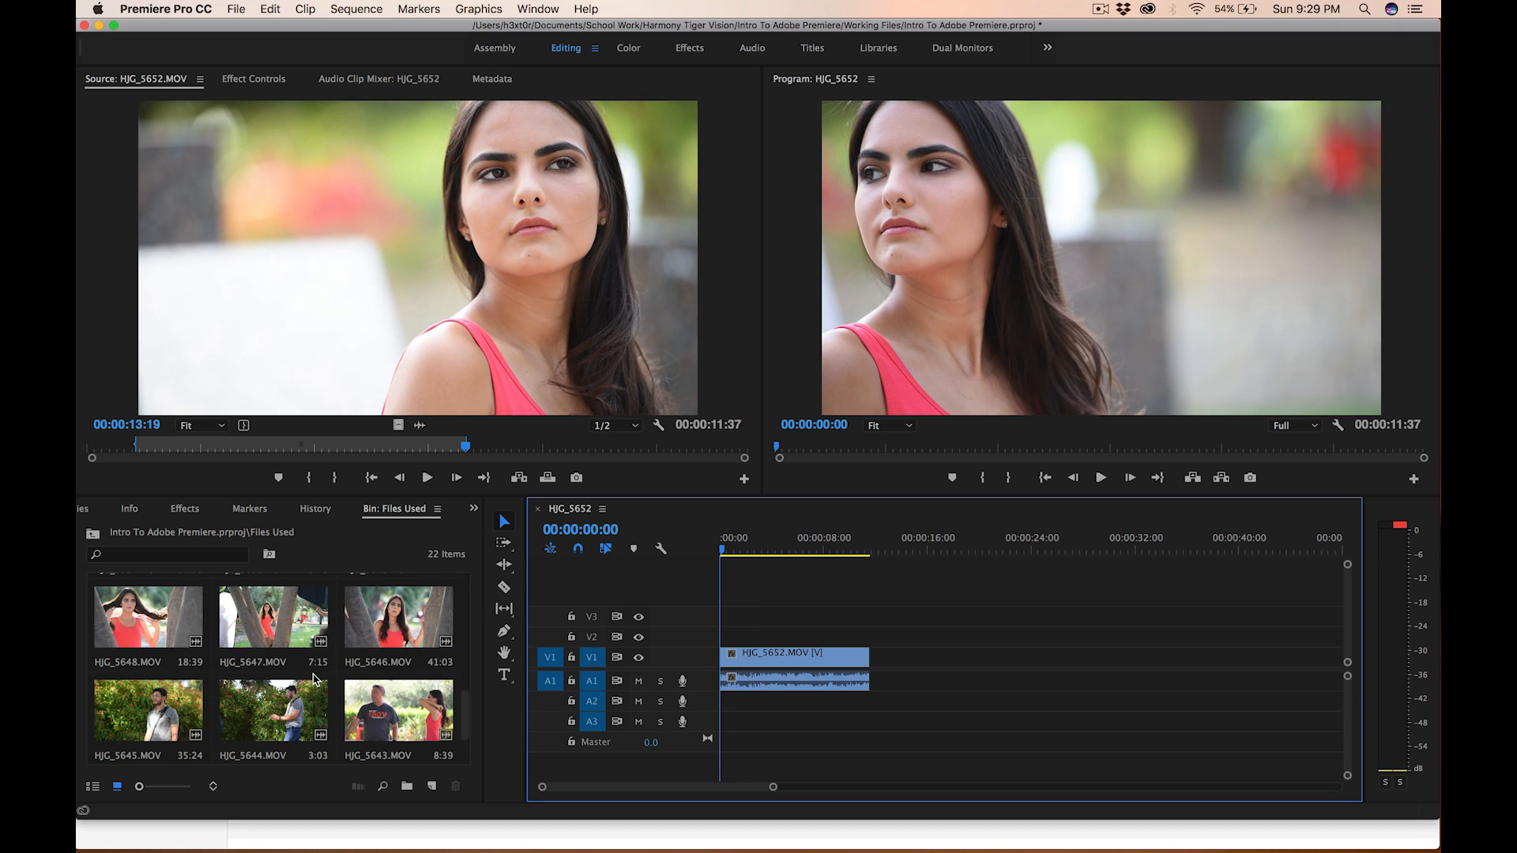
scroll(315, 678, up, 2)
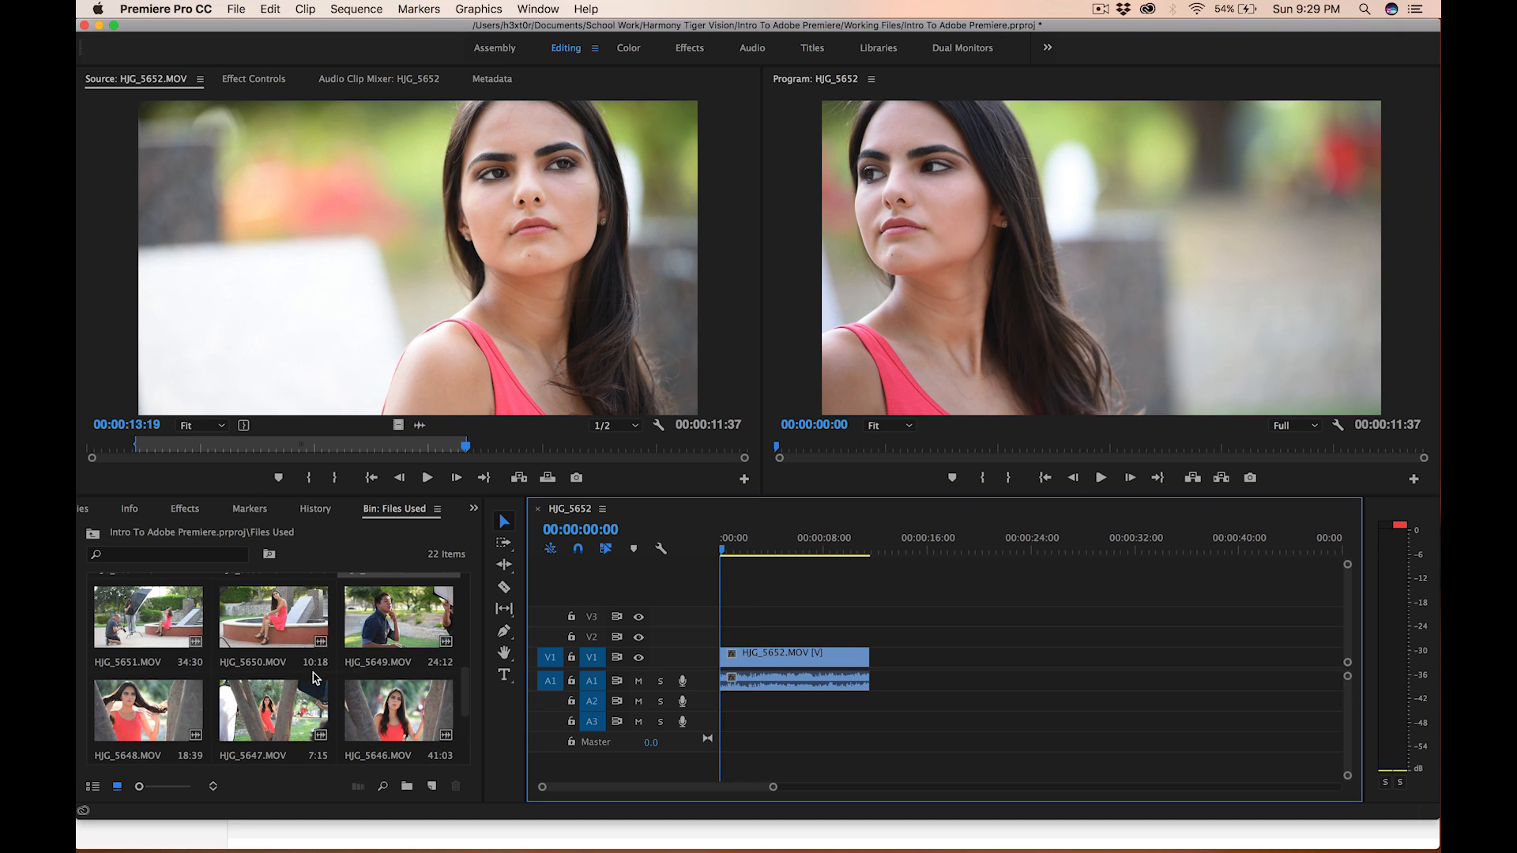
double_click(400, 638)
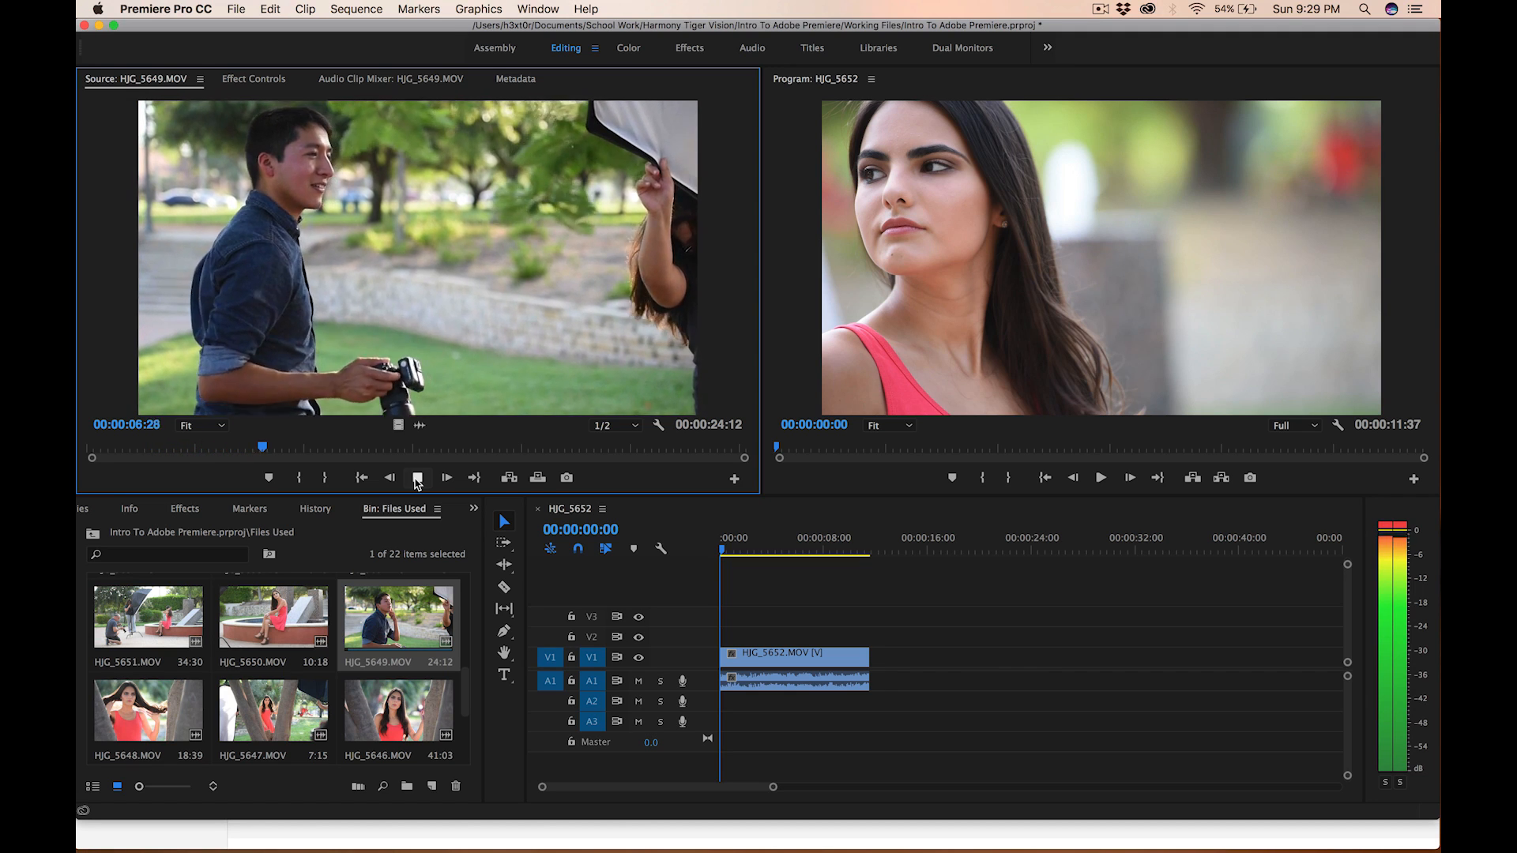
double_click(148, 617)
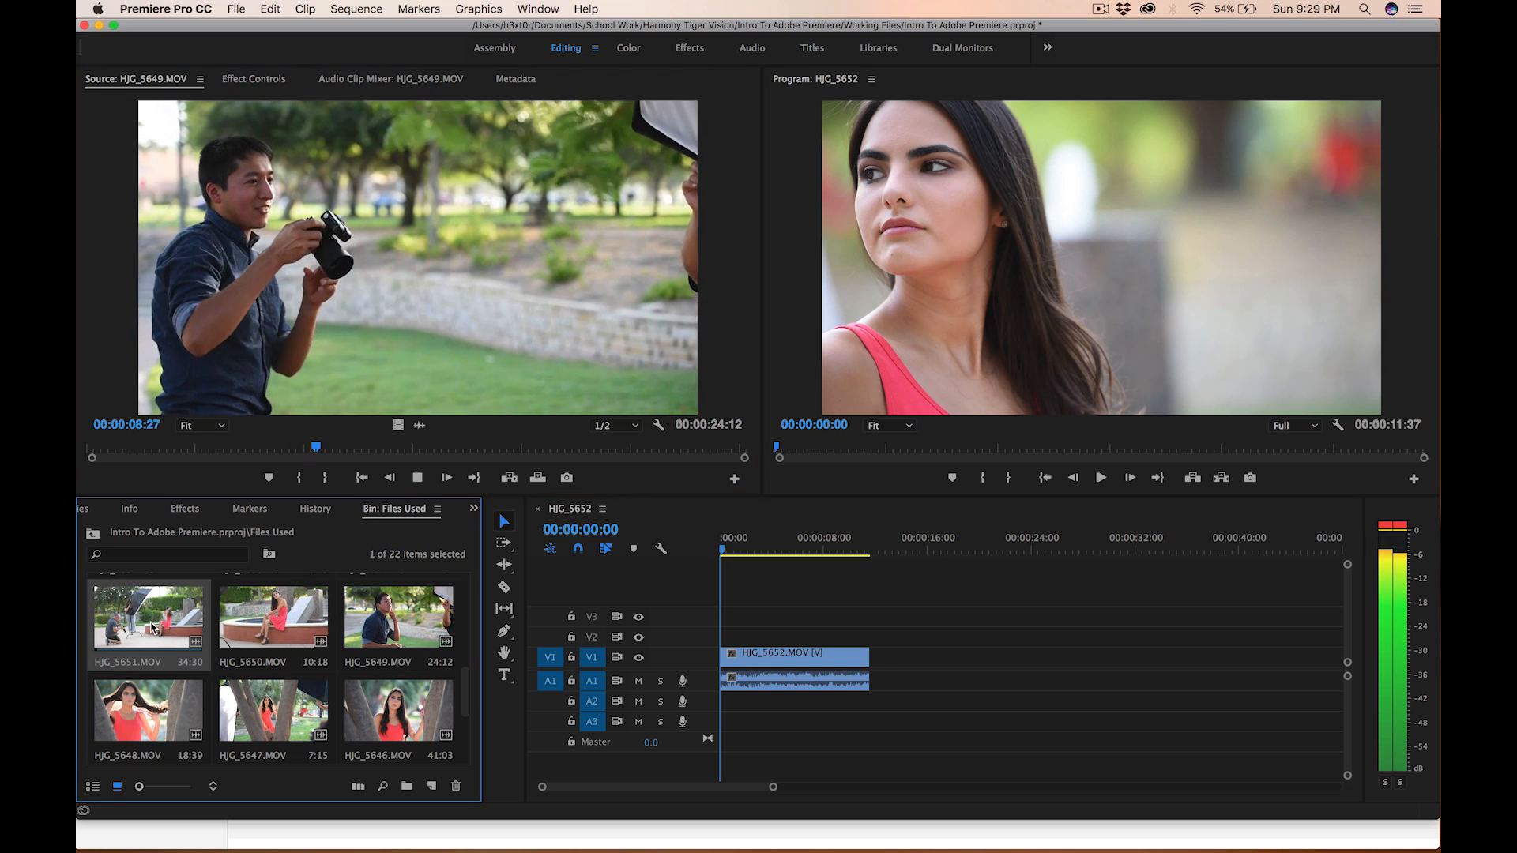
click(417, 478)
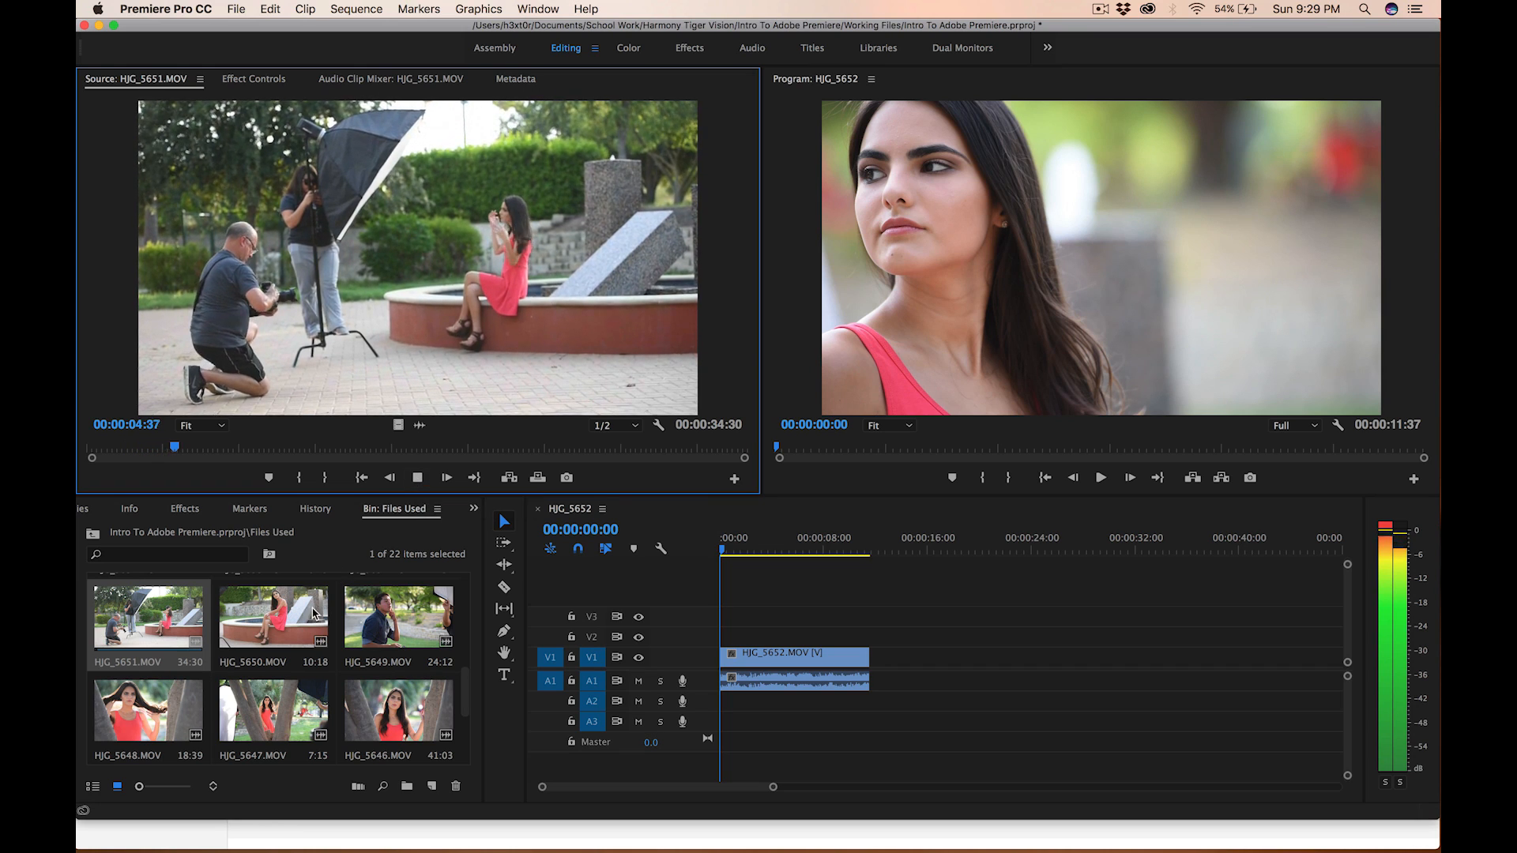
scroll(305, 624, up, 2)
scroll(305, 624, up, 4)
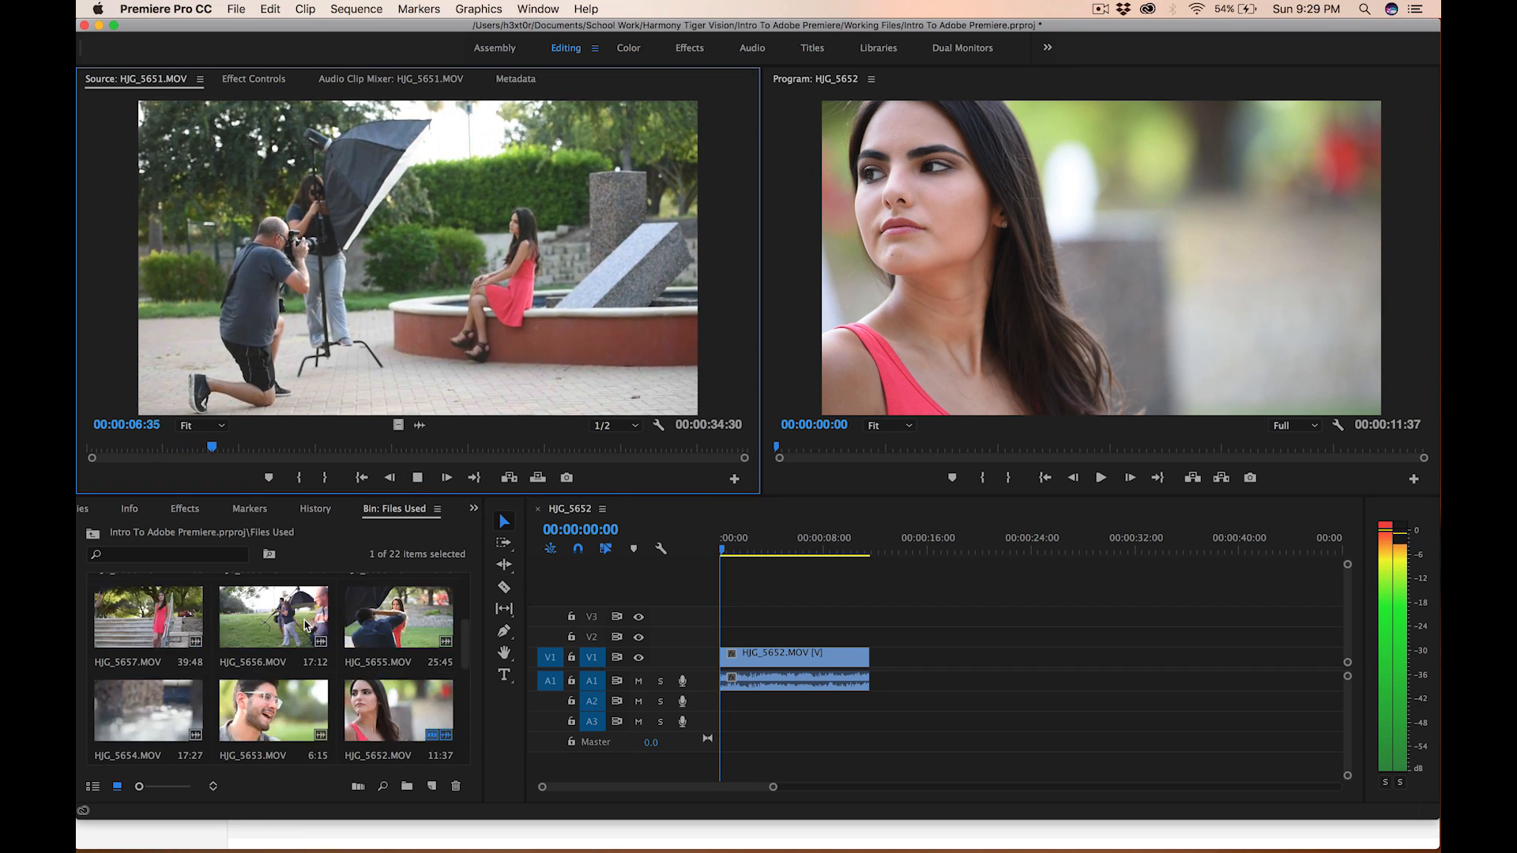
- Open HJG_5660.MOV and mark an In point at 00:00:00:42 and an Out point at 00:00:25:04
double_click(305, 625)
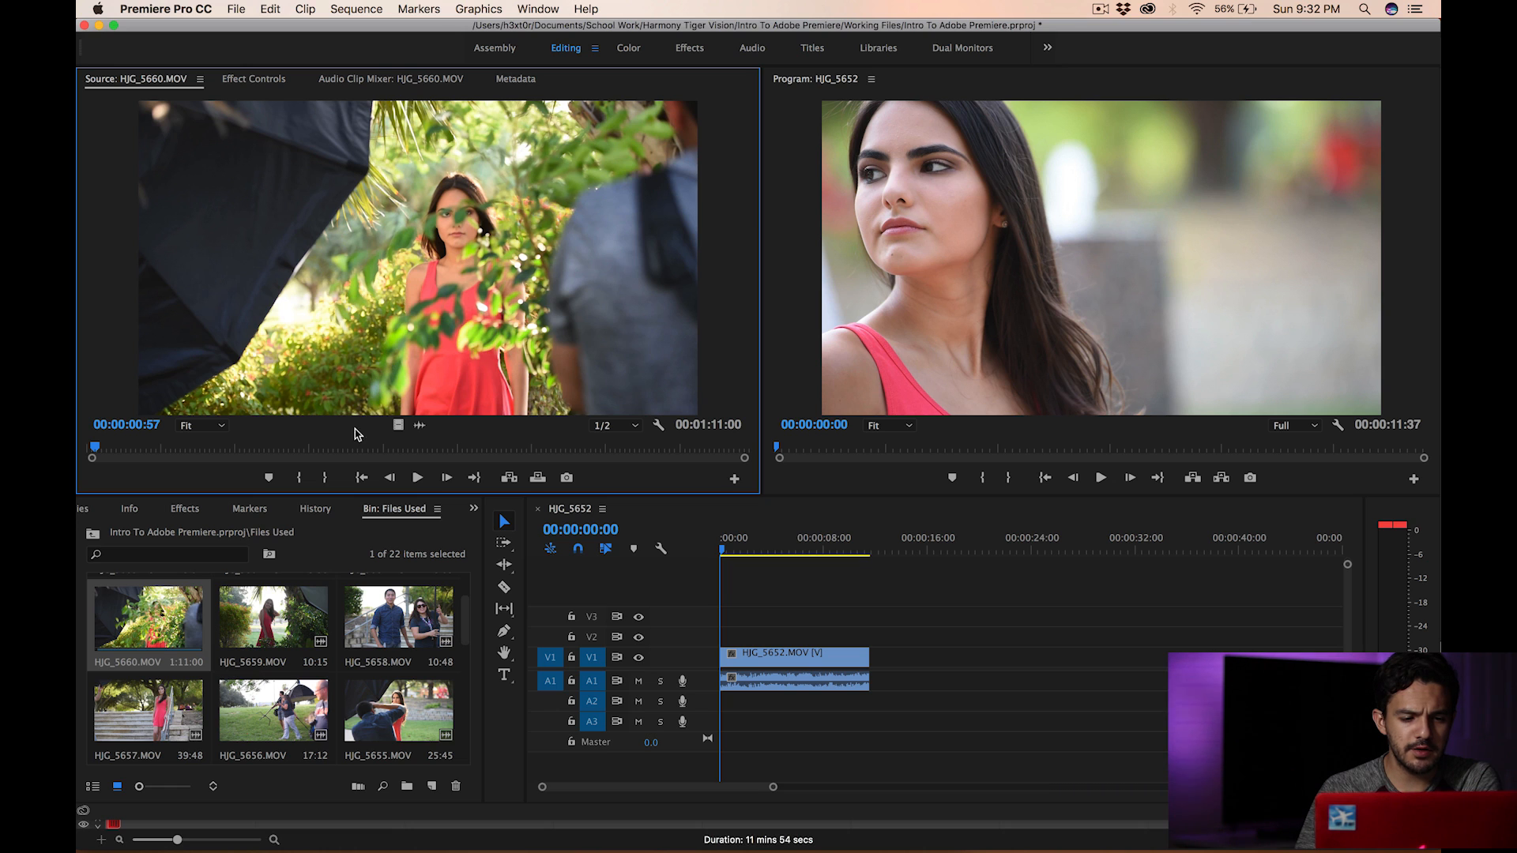
mouse_move(100, 451)
mouse_down()
mouse_move(299, 446)
mouse_move(92, 447)
mouse_up()
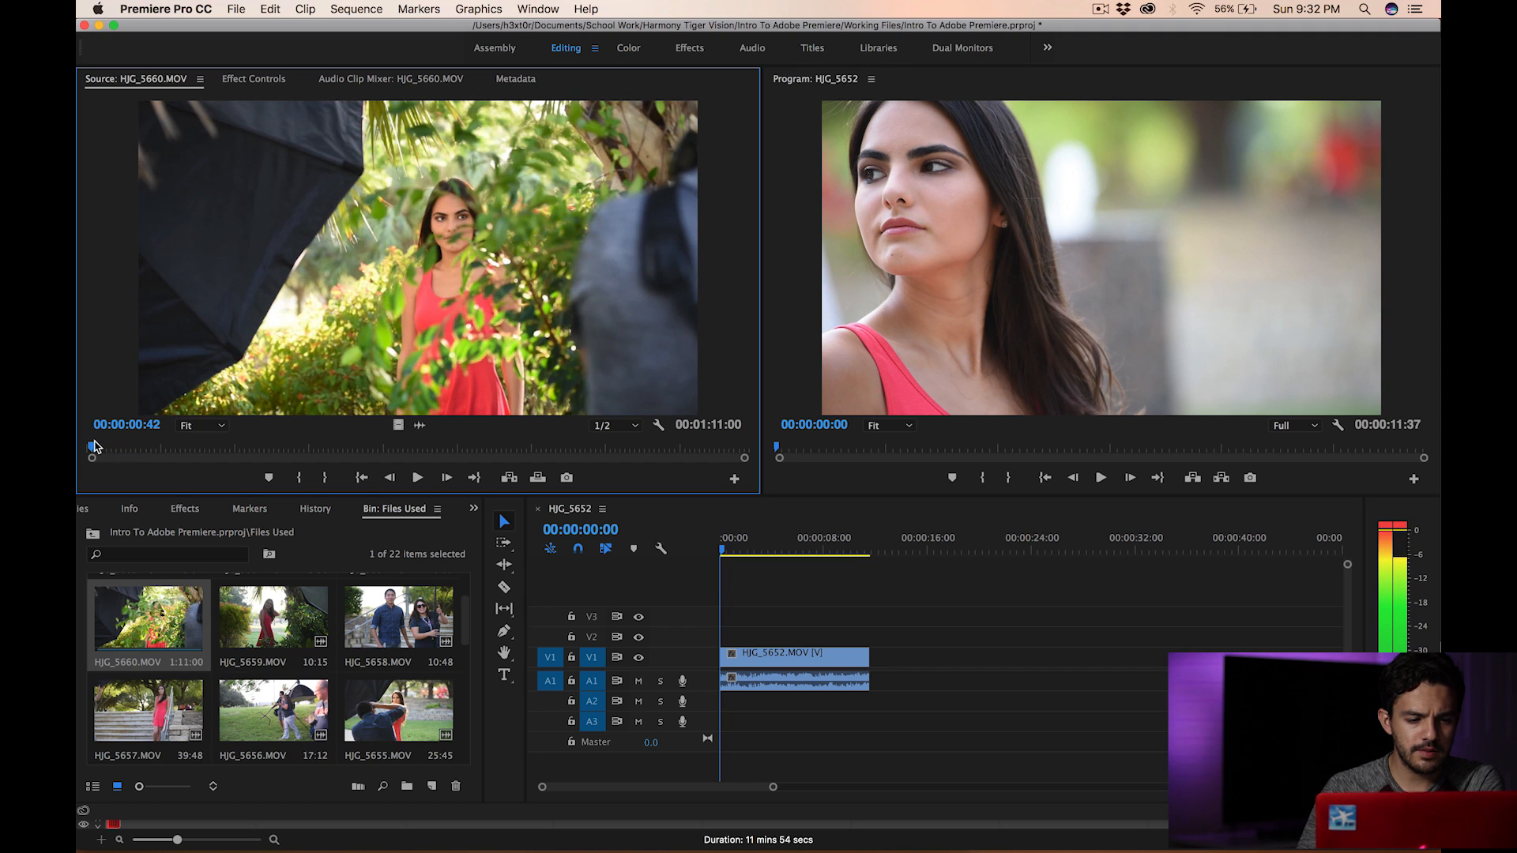
click(294, 478)
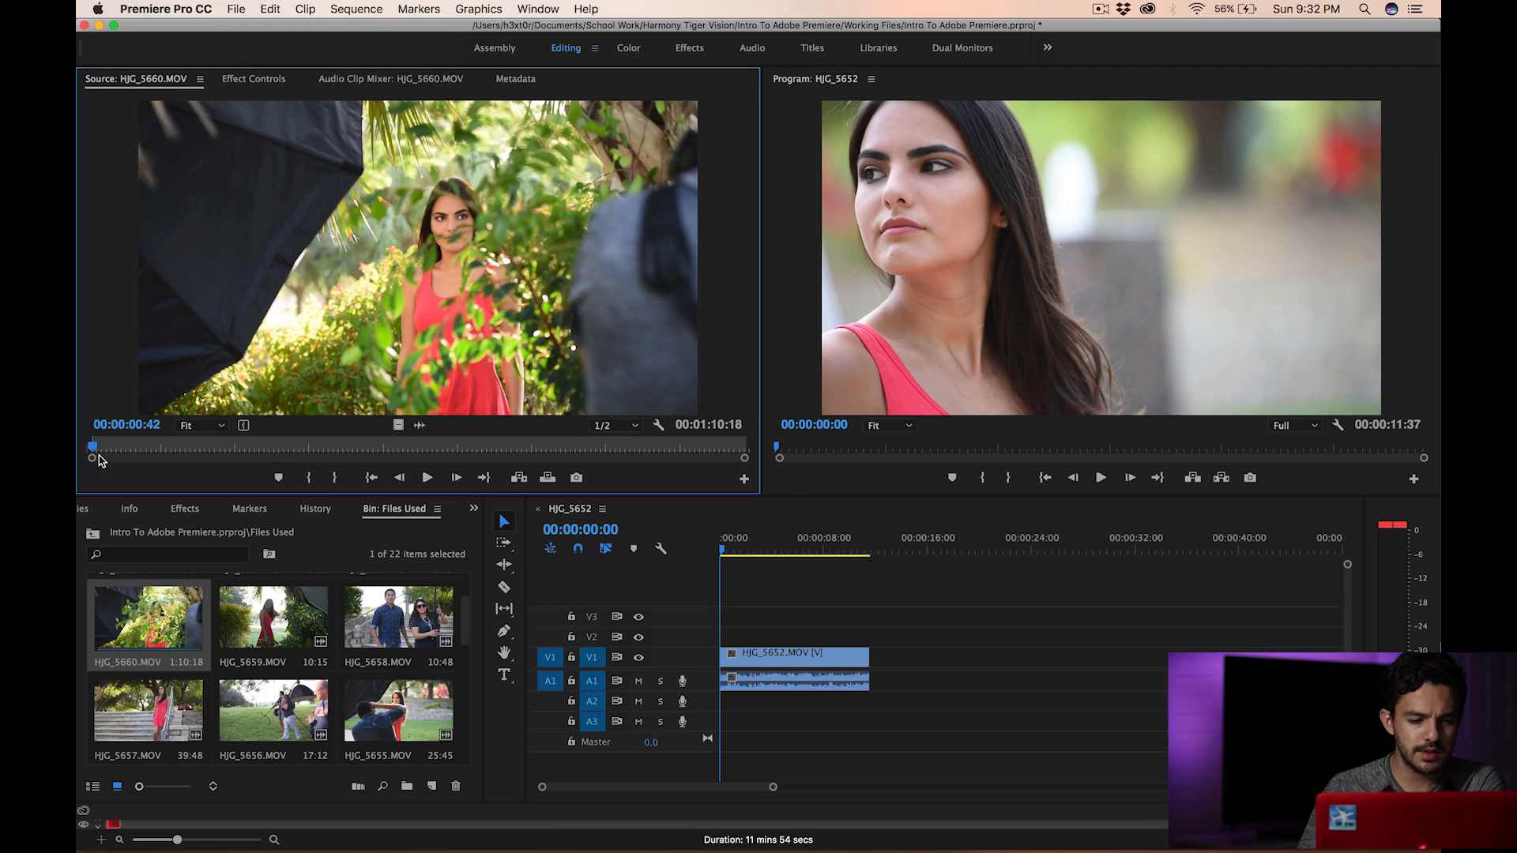
drag(96, 448, 322, 470)
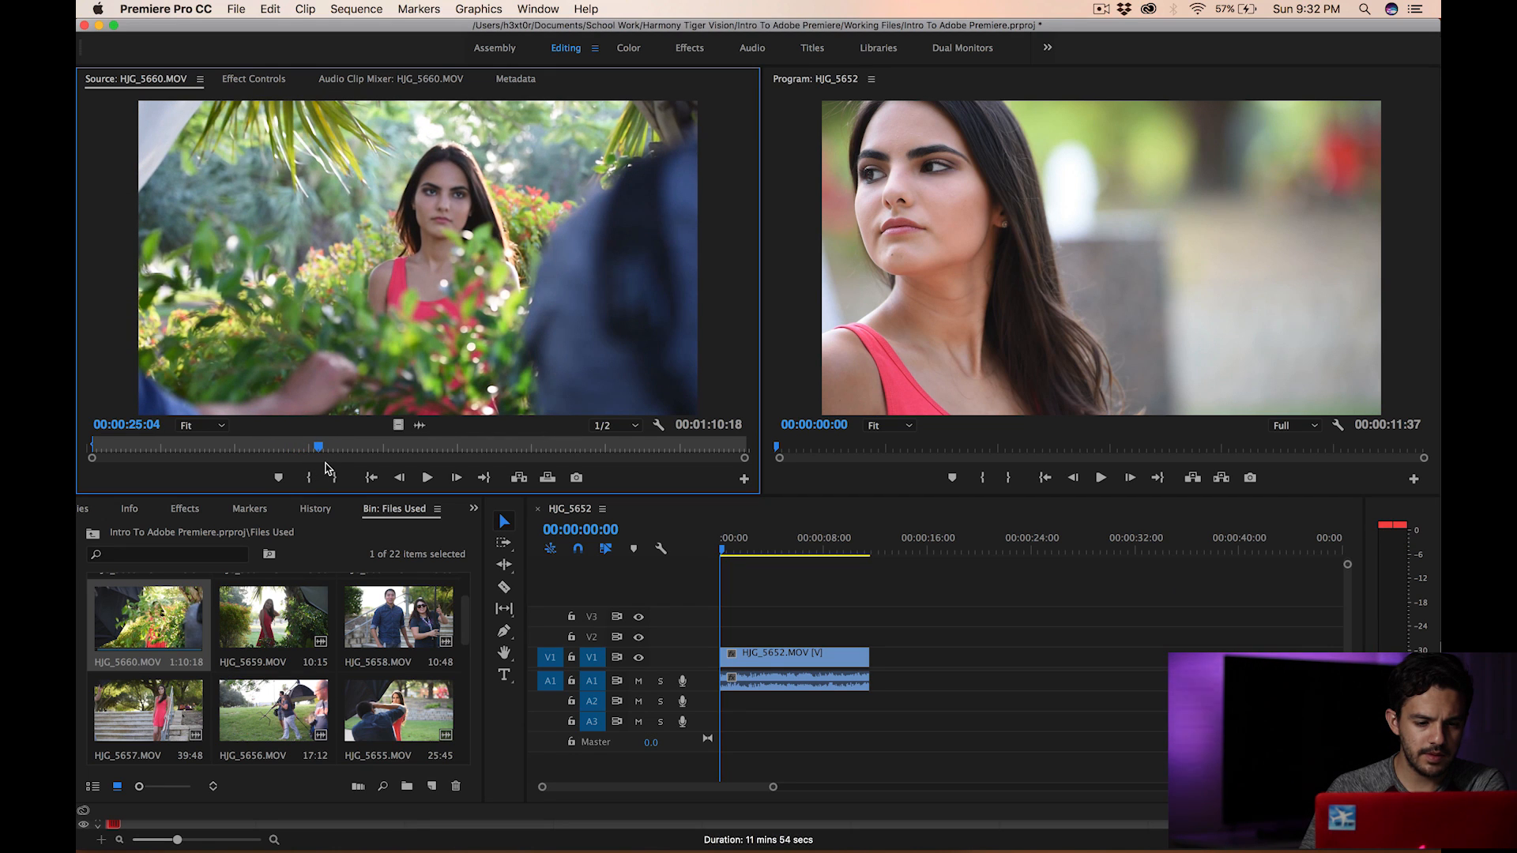
click(338, 478)
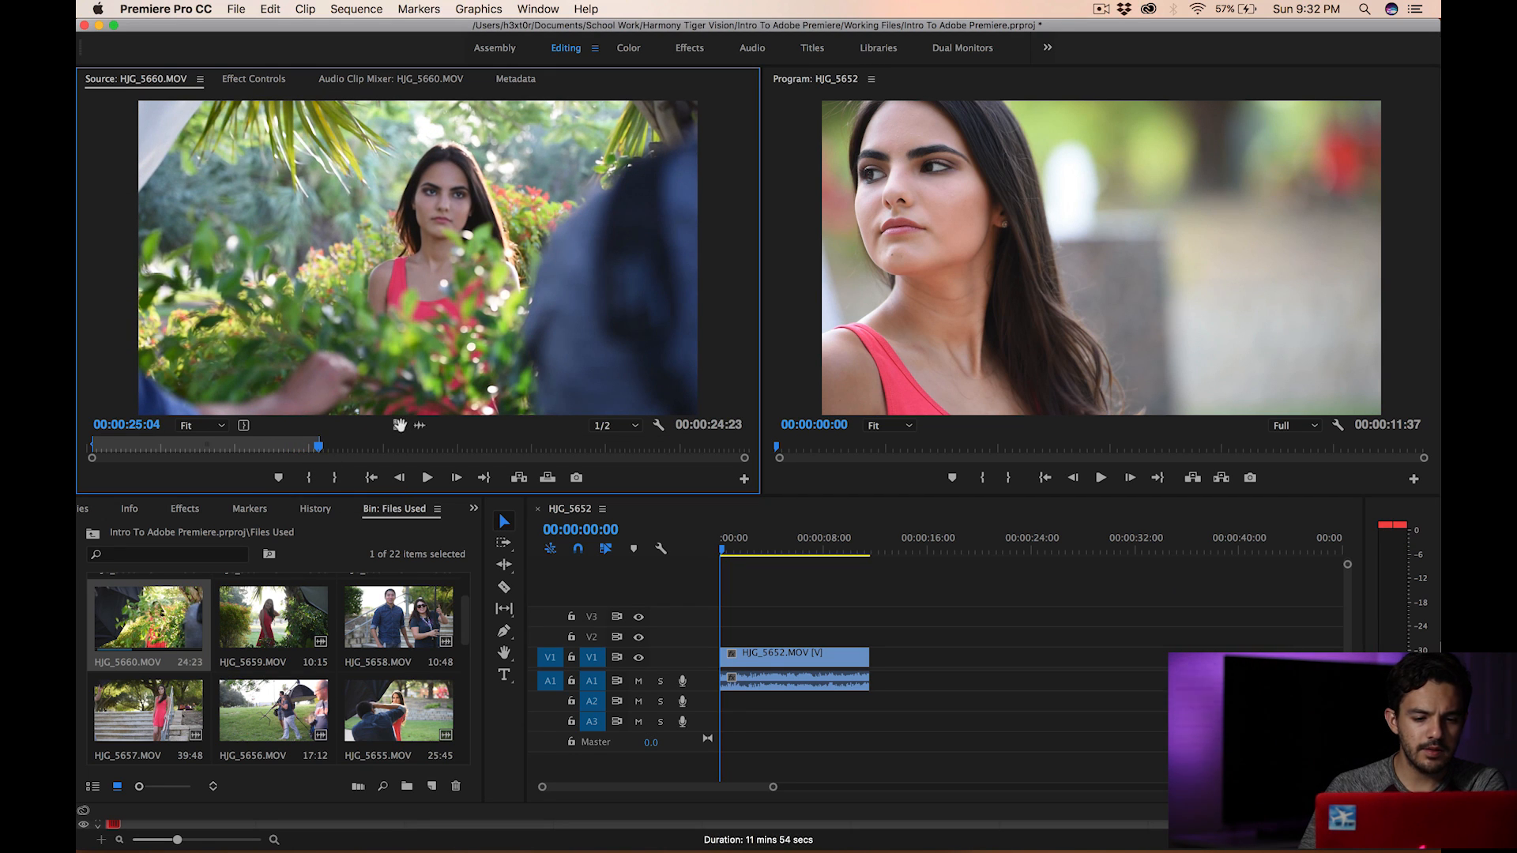
- Append the marked HJG_5660.MOV clip after the first clip on the timeline and play the sequence
drag(627, 491, 877, 654)
key(super+z)
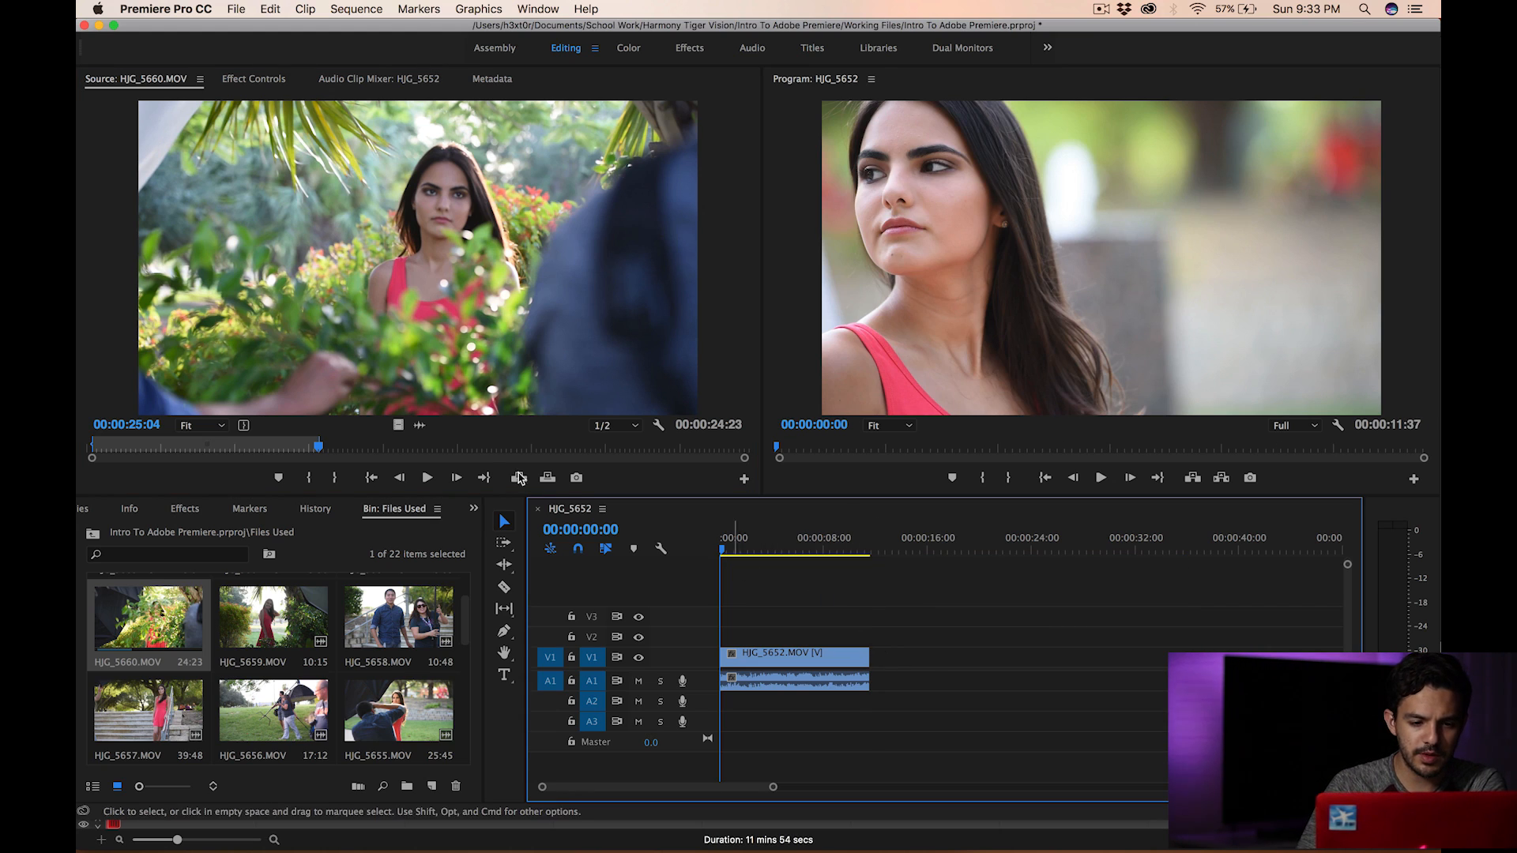
drag(406, 383, 875, 654)
key(space)
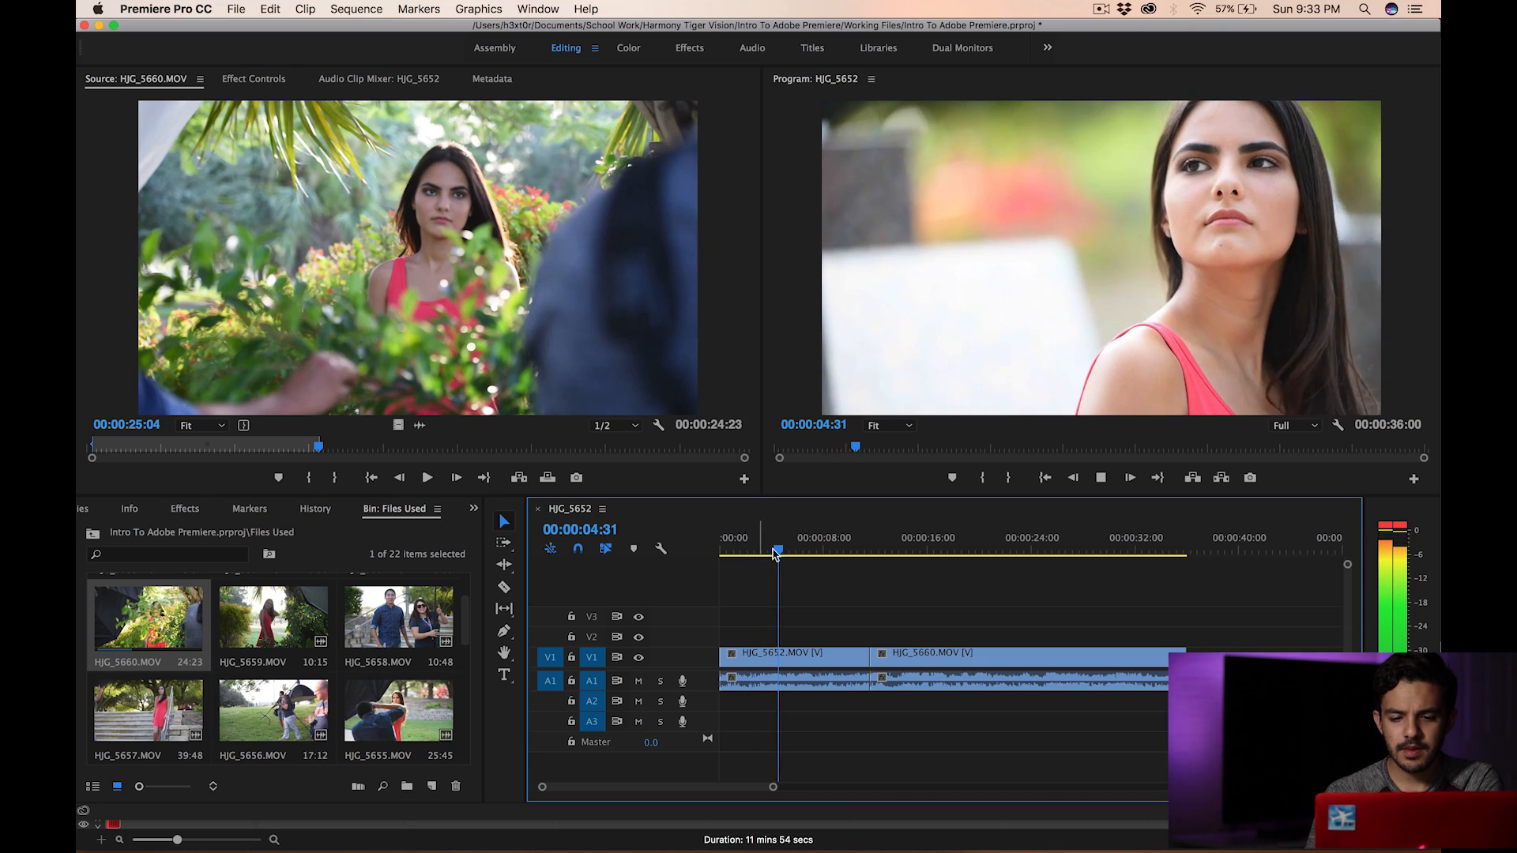
- Play the sequence from partway through and return the playhead to its start
click(858, 551)
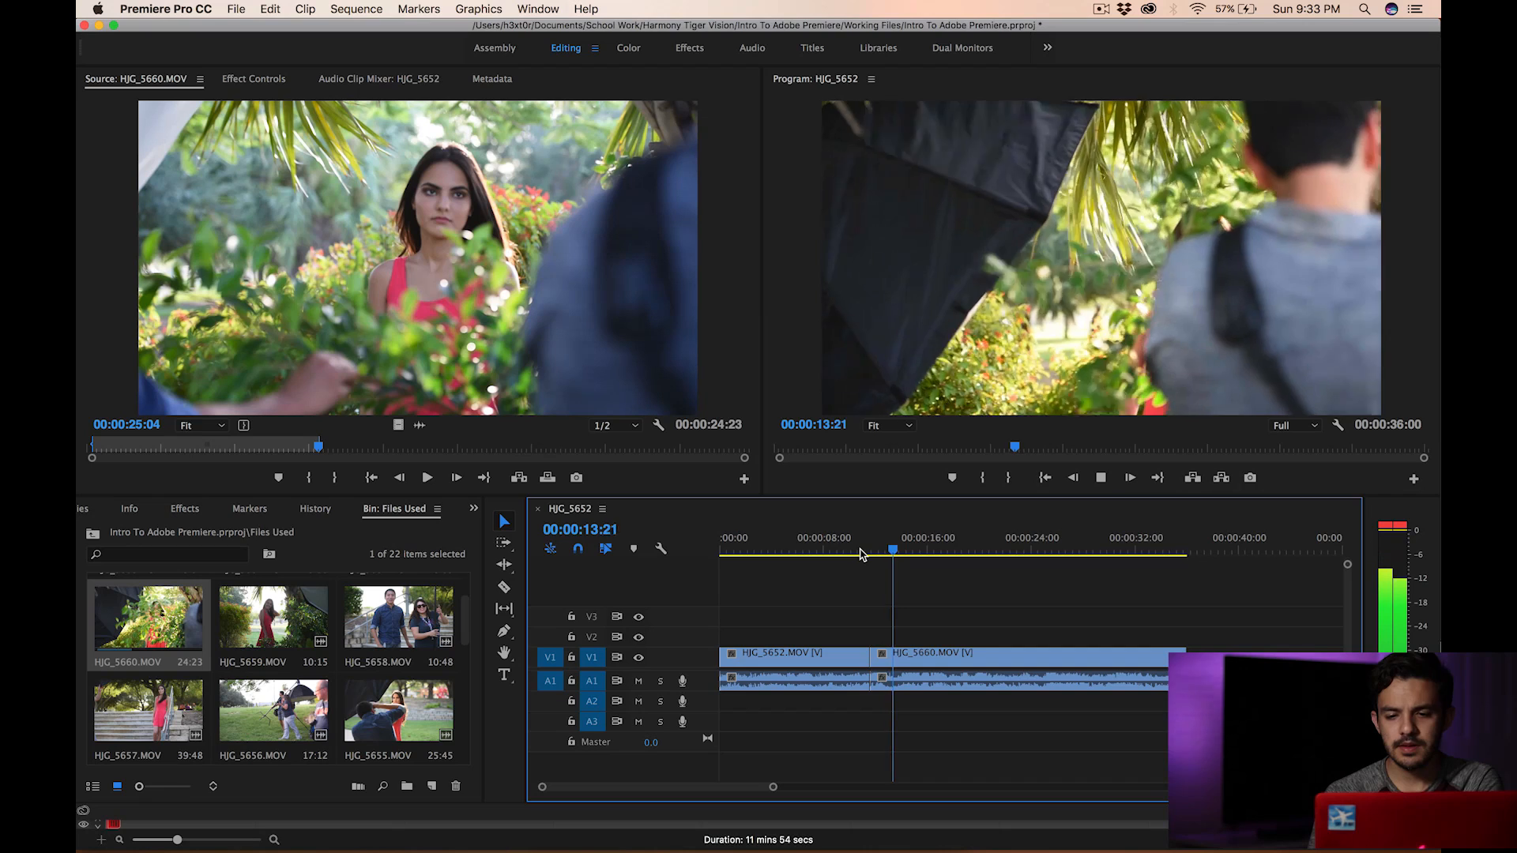
key(space)
drag(860, 553, 688, 543)
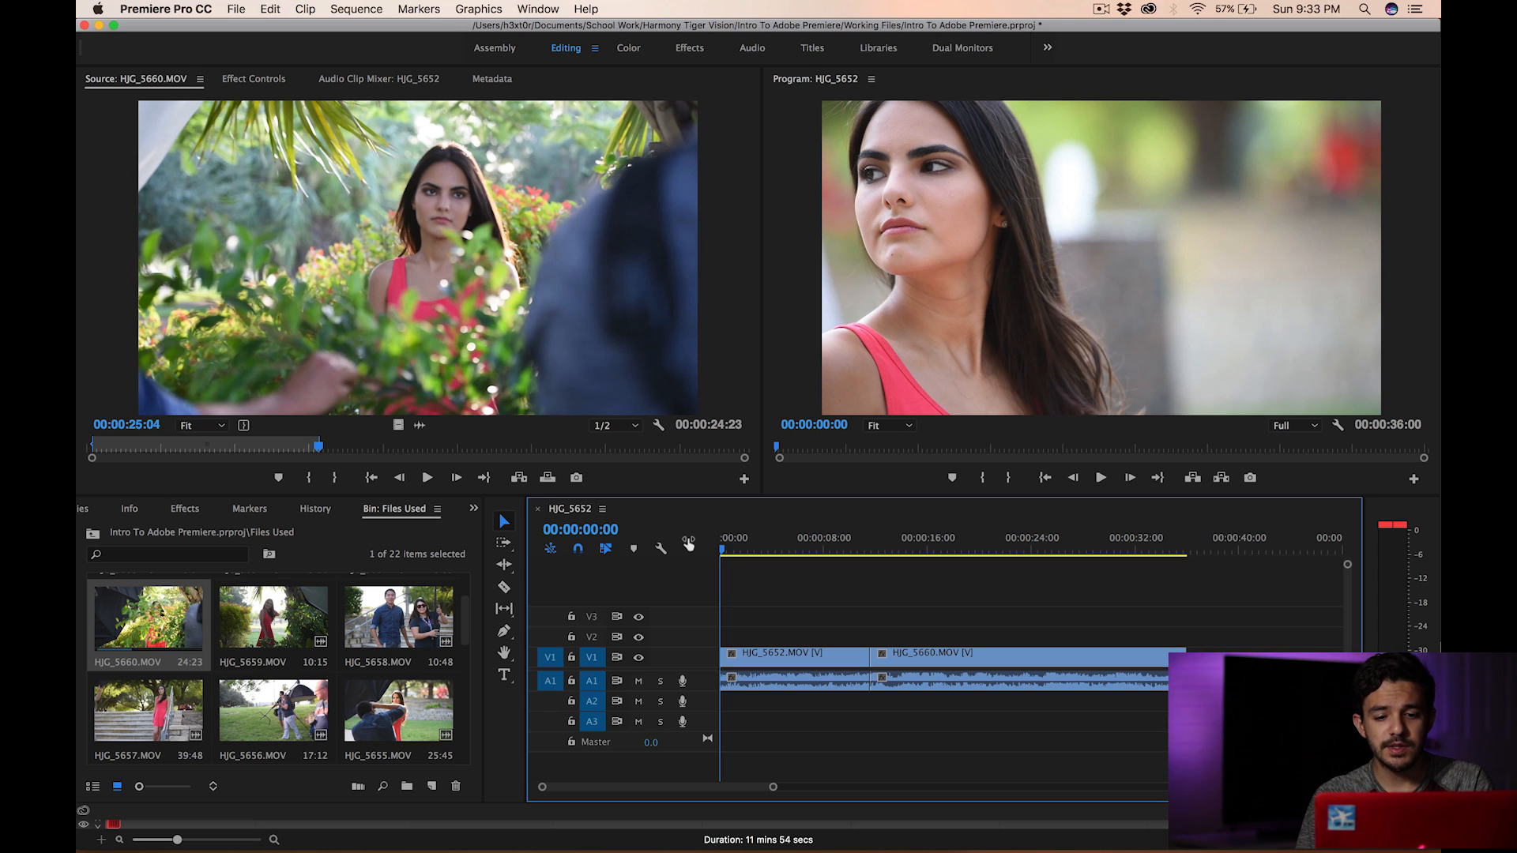
drag(741, 549, 676, 547)
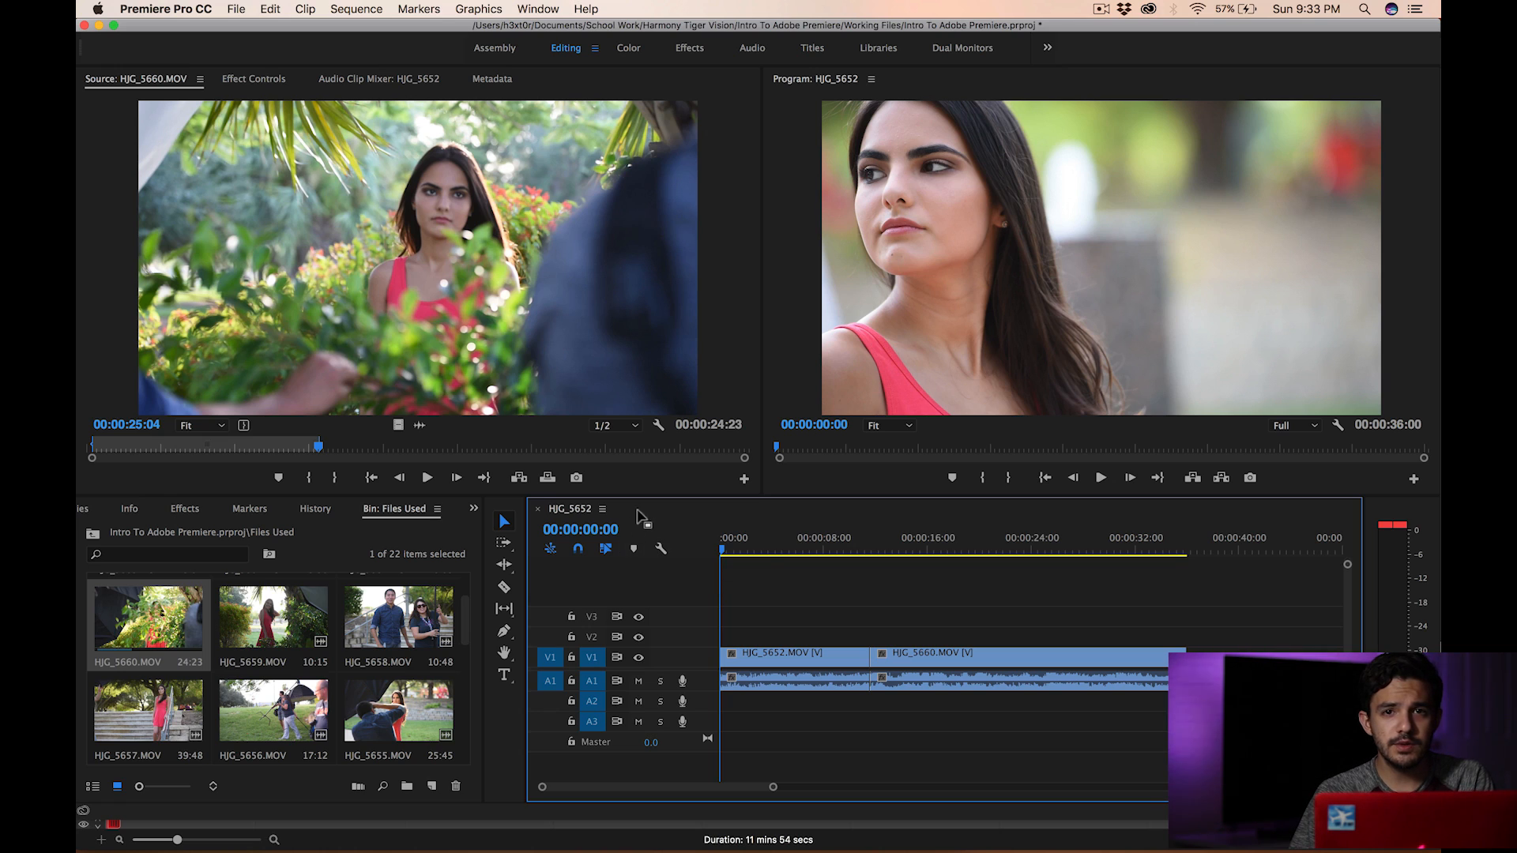
- Open the Export Media settings and set the target bitrate to 6 Mbps and the maximum bitrate to 9 Mbps
click(236, 10)
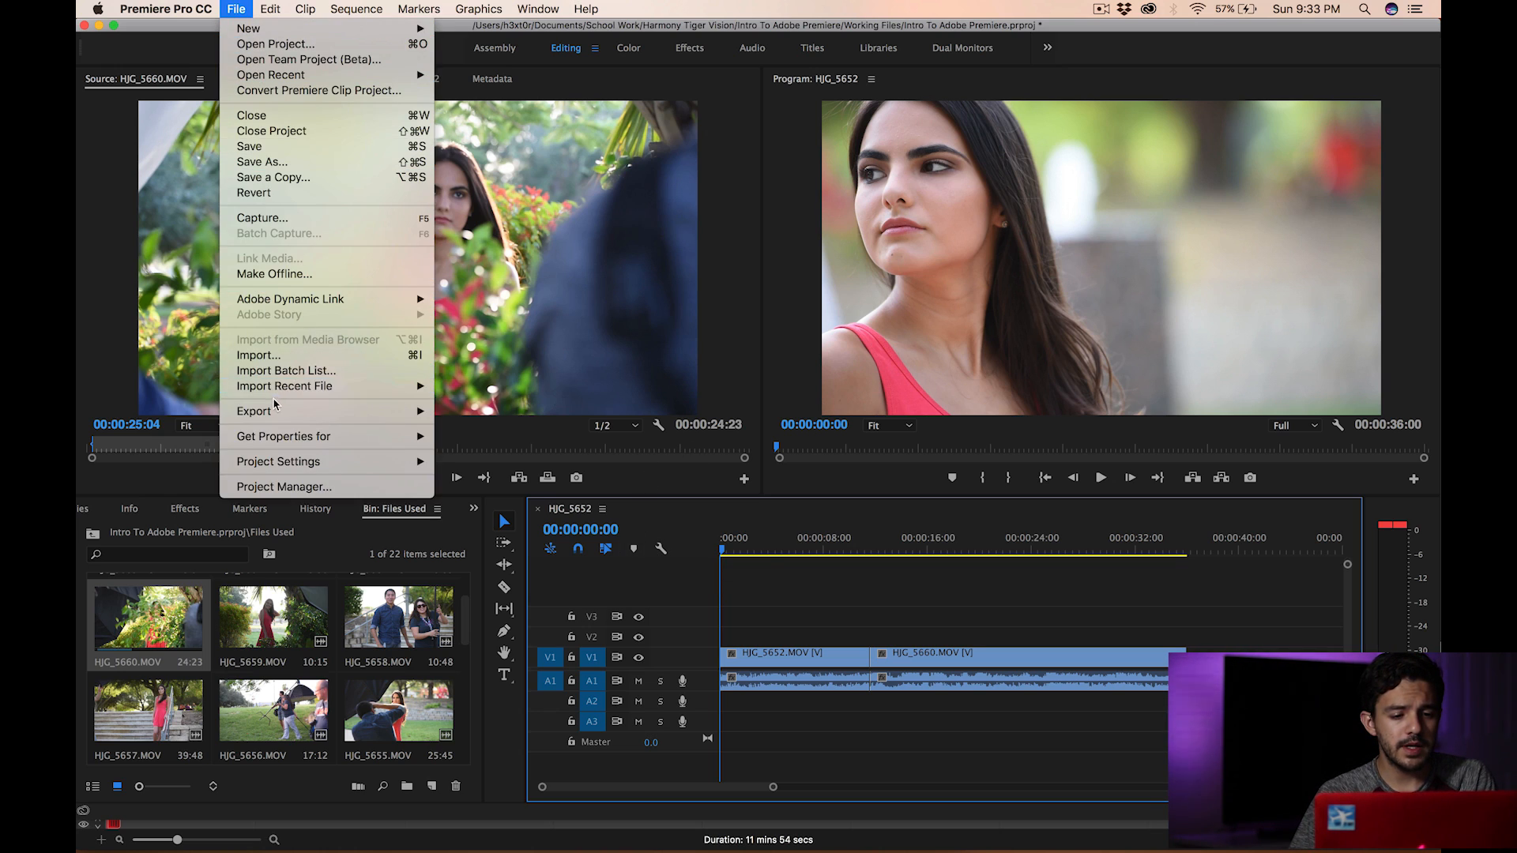
mouse_move(285, 411)
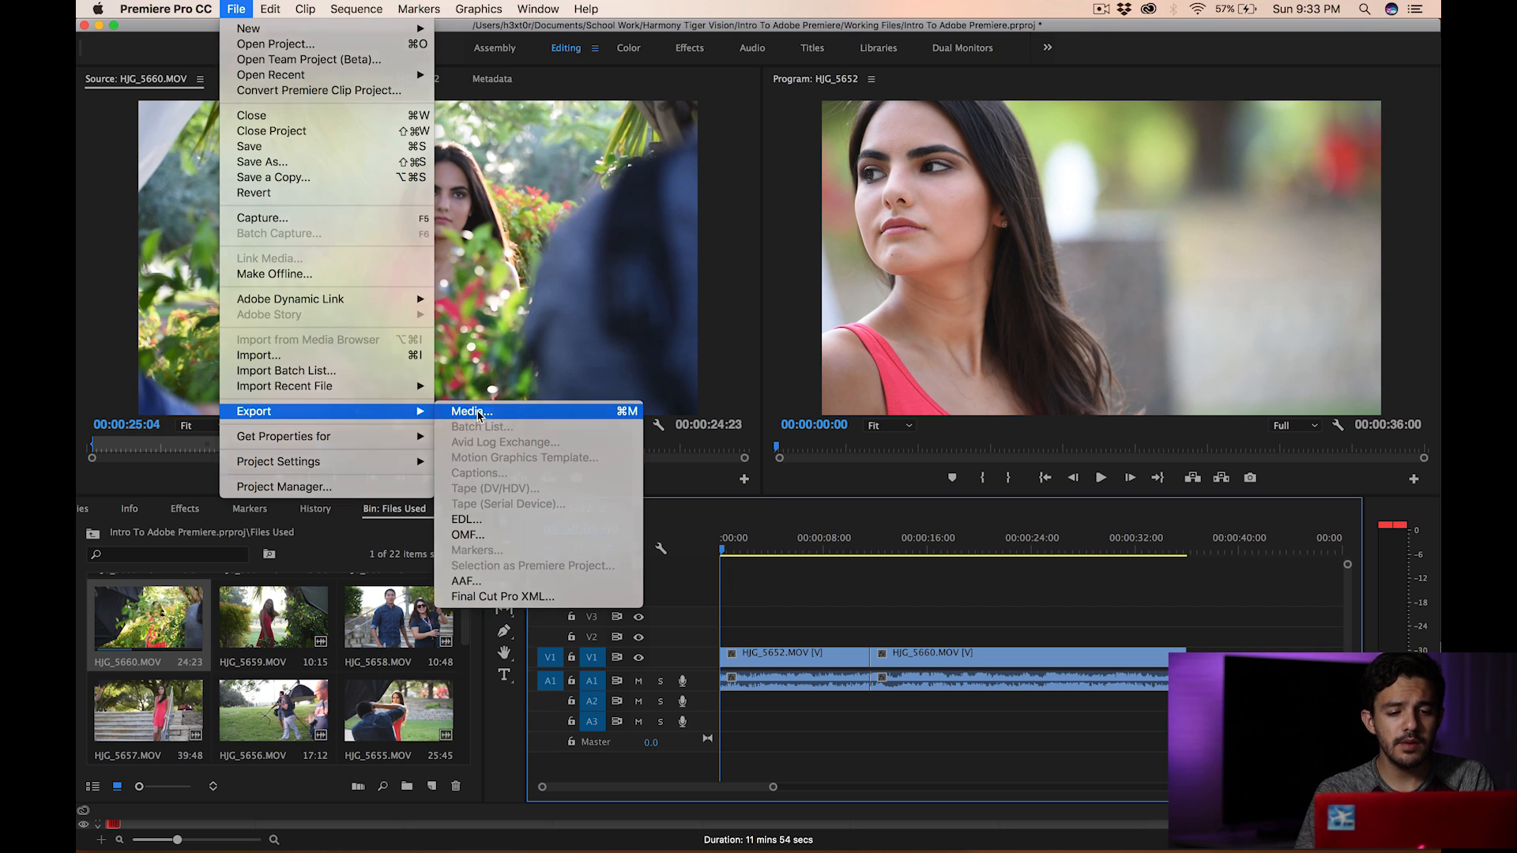
click(476, 413)
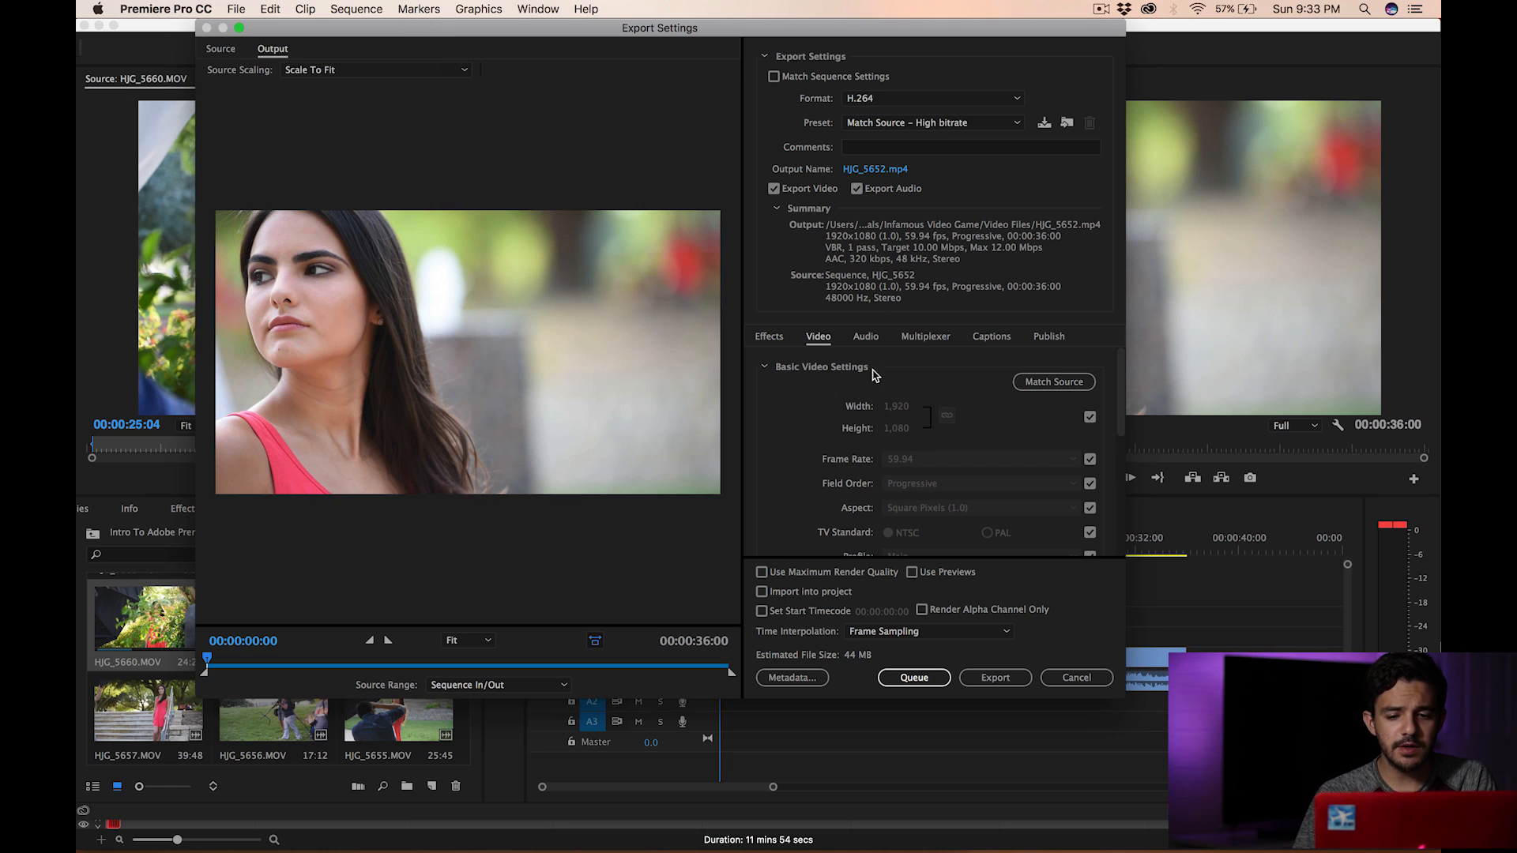
scroll(874, 467, down, 10)
click(1060, 444)
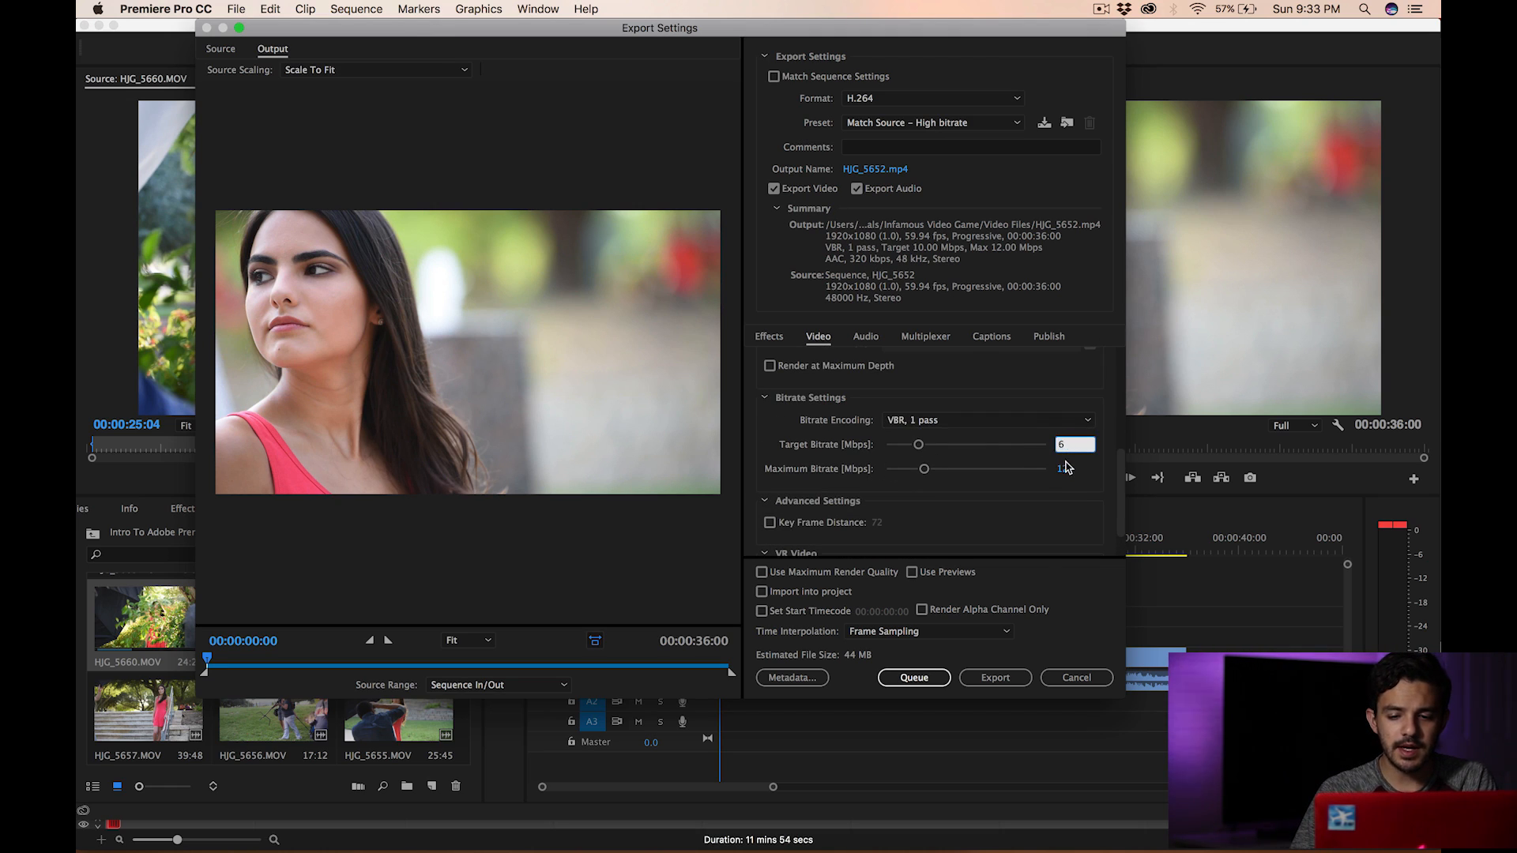
click(1066, 468)
scroll(997, 398, up, 10)
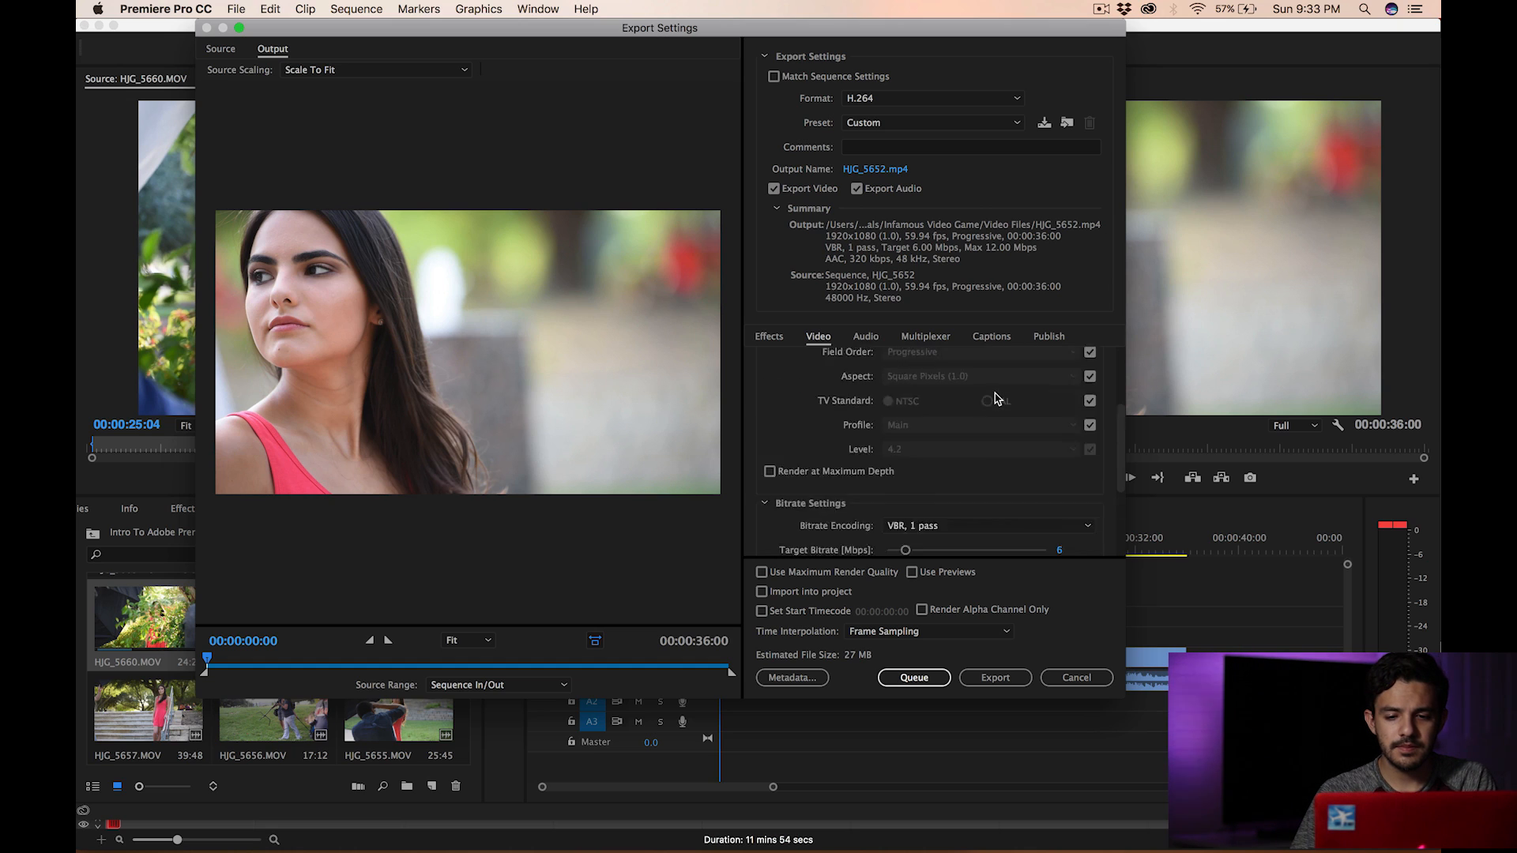
- Set the export destination to the Finished Files folder inside School Work > Harmony Tiger Vision > Intro To Adobe Premiere
click(877, 170)
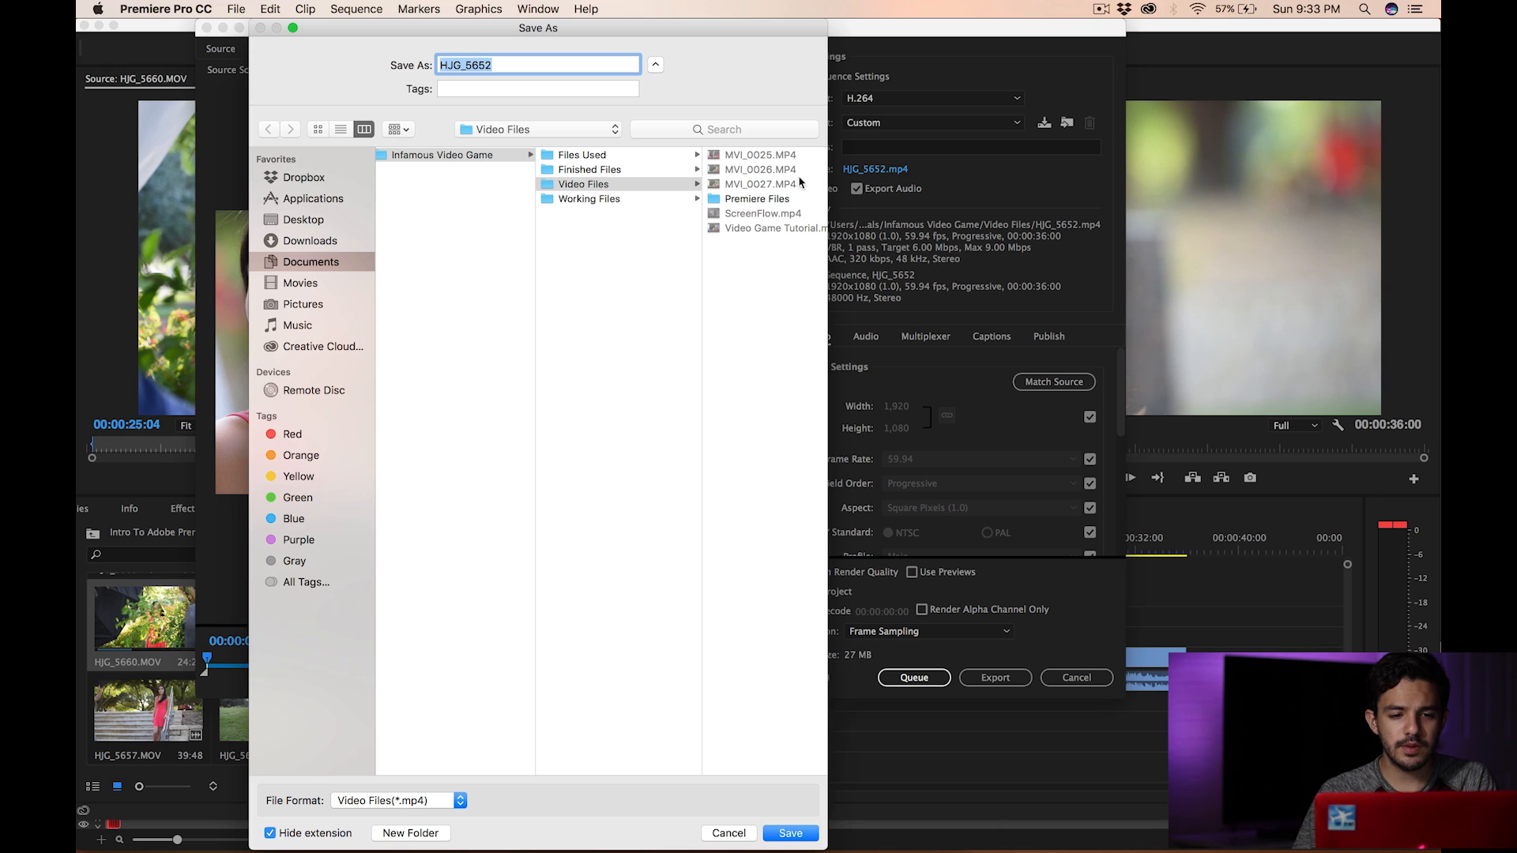
click(316, 263)
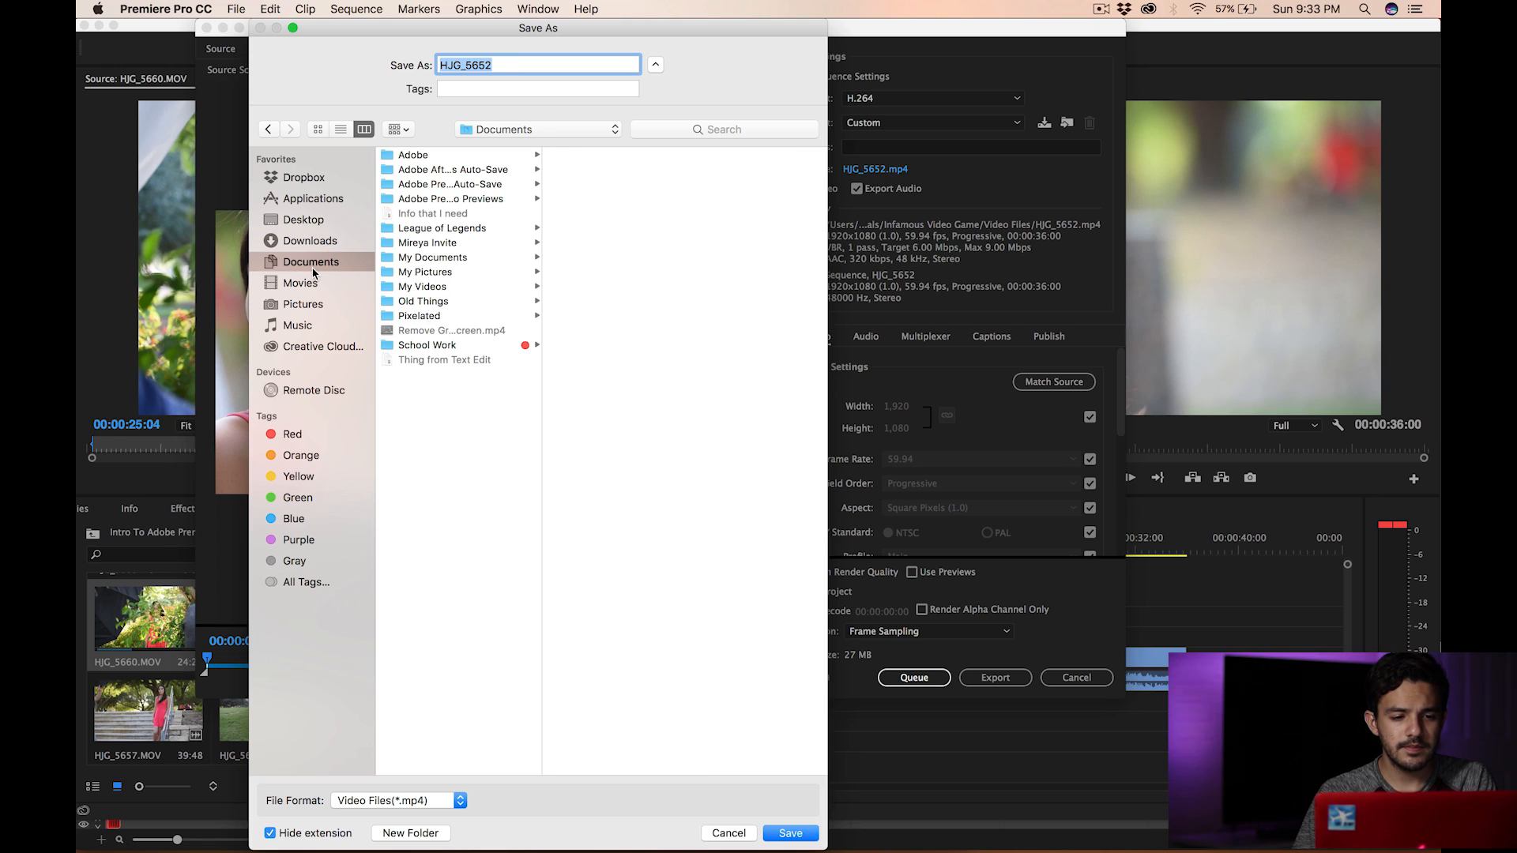
click(423, 346)
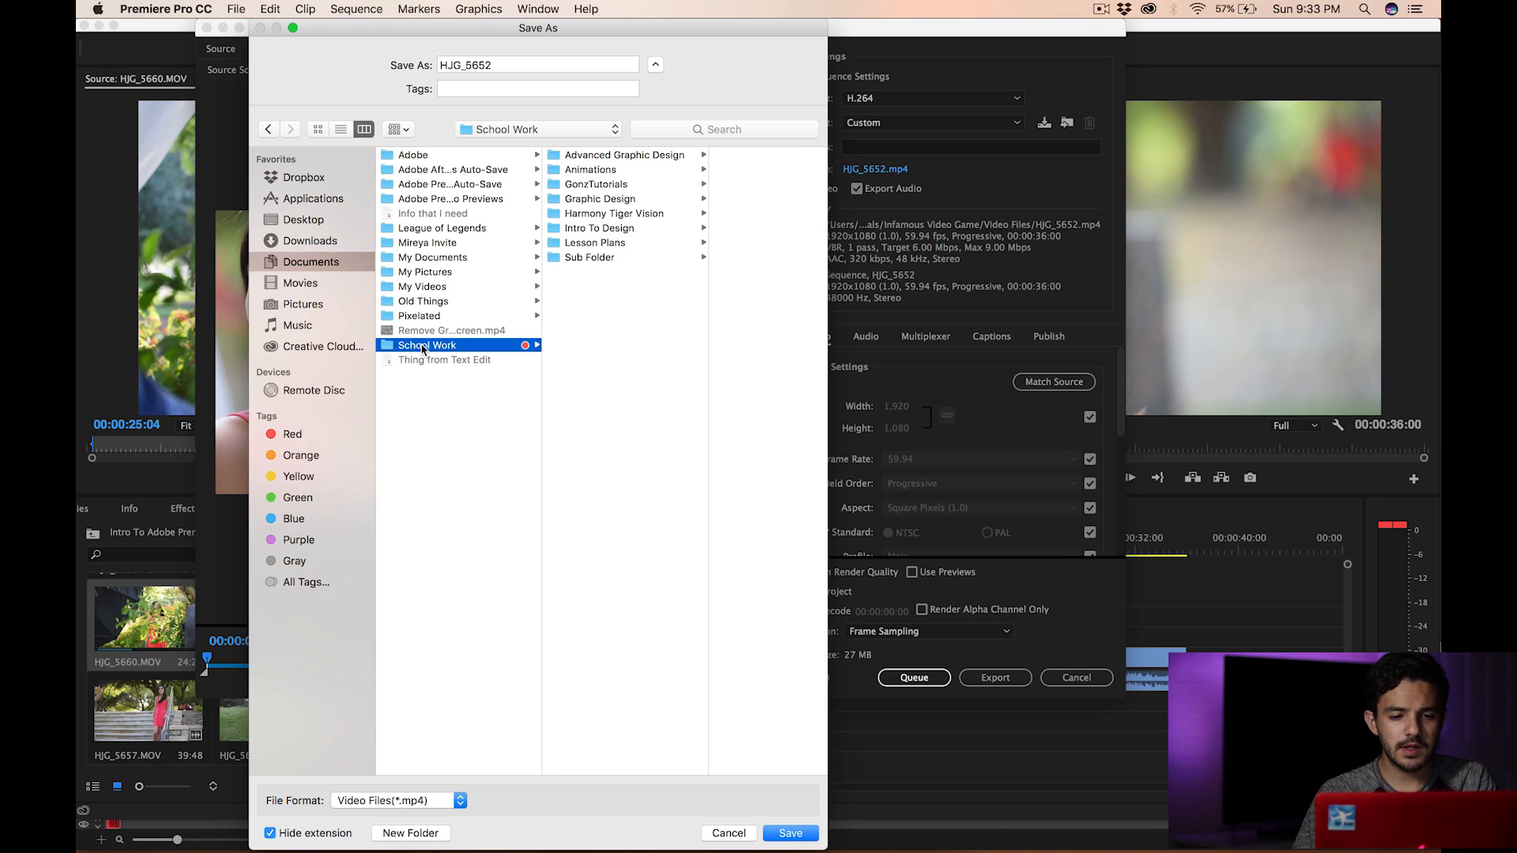
click(617, 200)
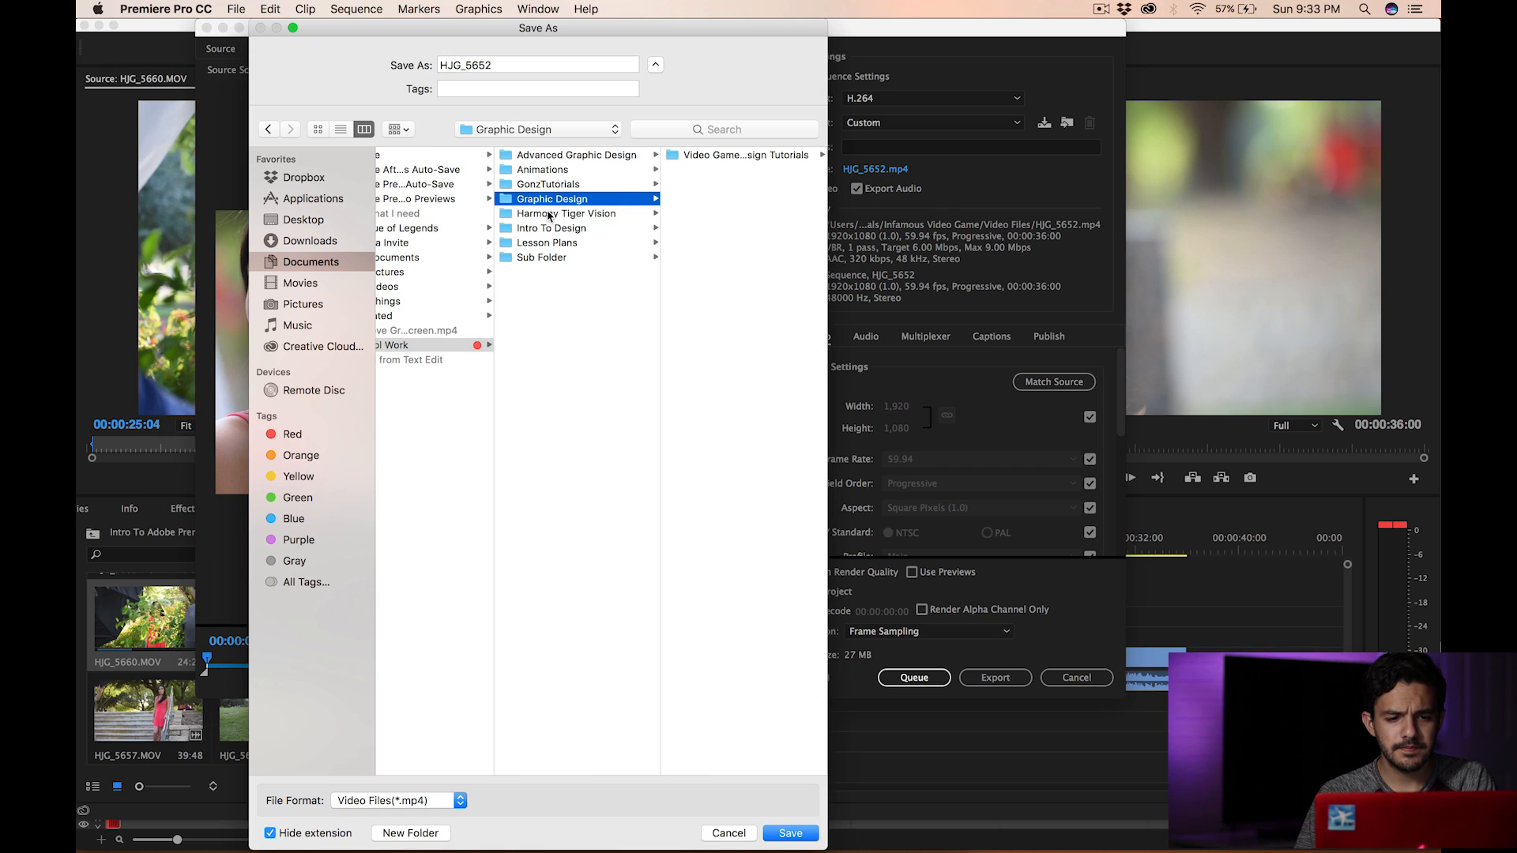
click(550, 214)
click(743, 169)
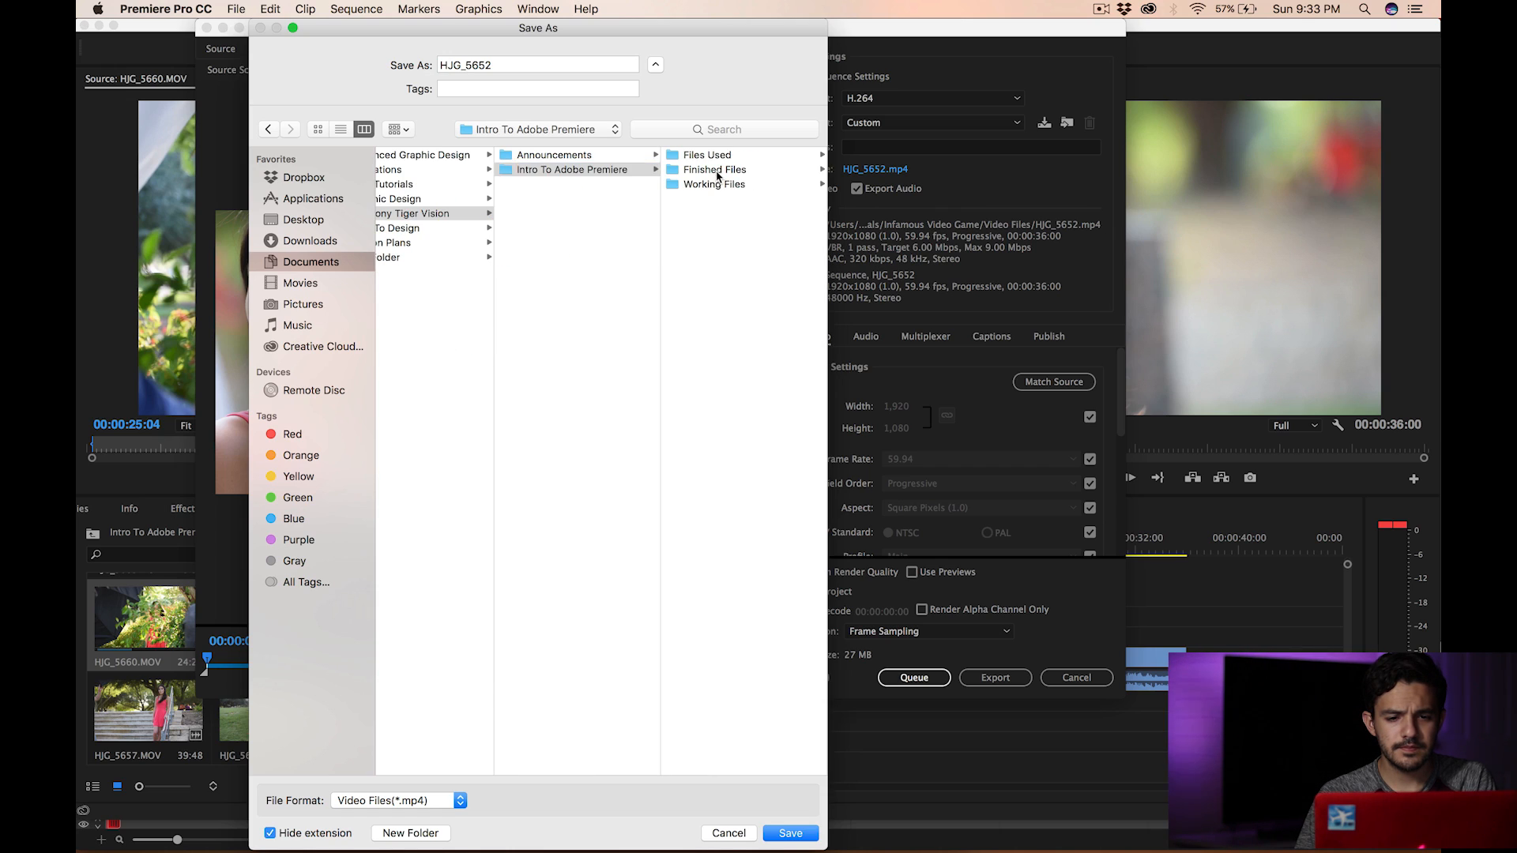
click(718, 172)
- Name the output file Intro To Adobe Premiere, save it, and start exporting the sequence
double_click(500, 64)
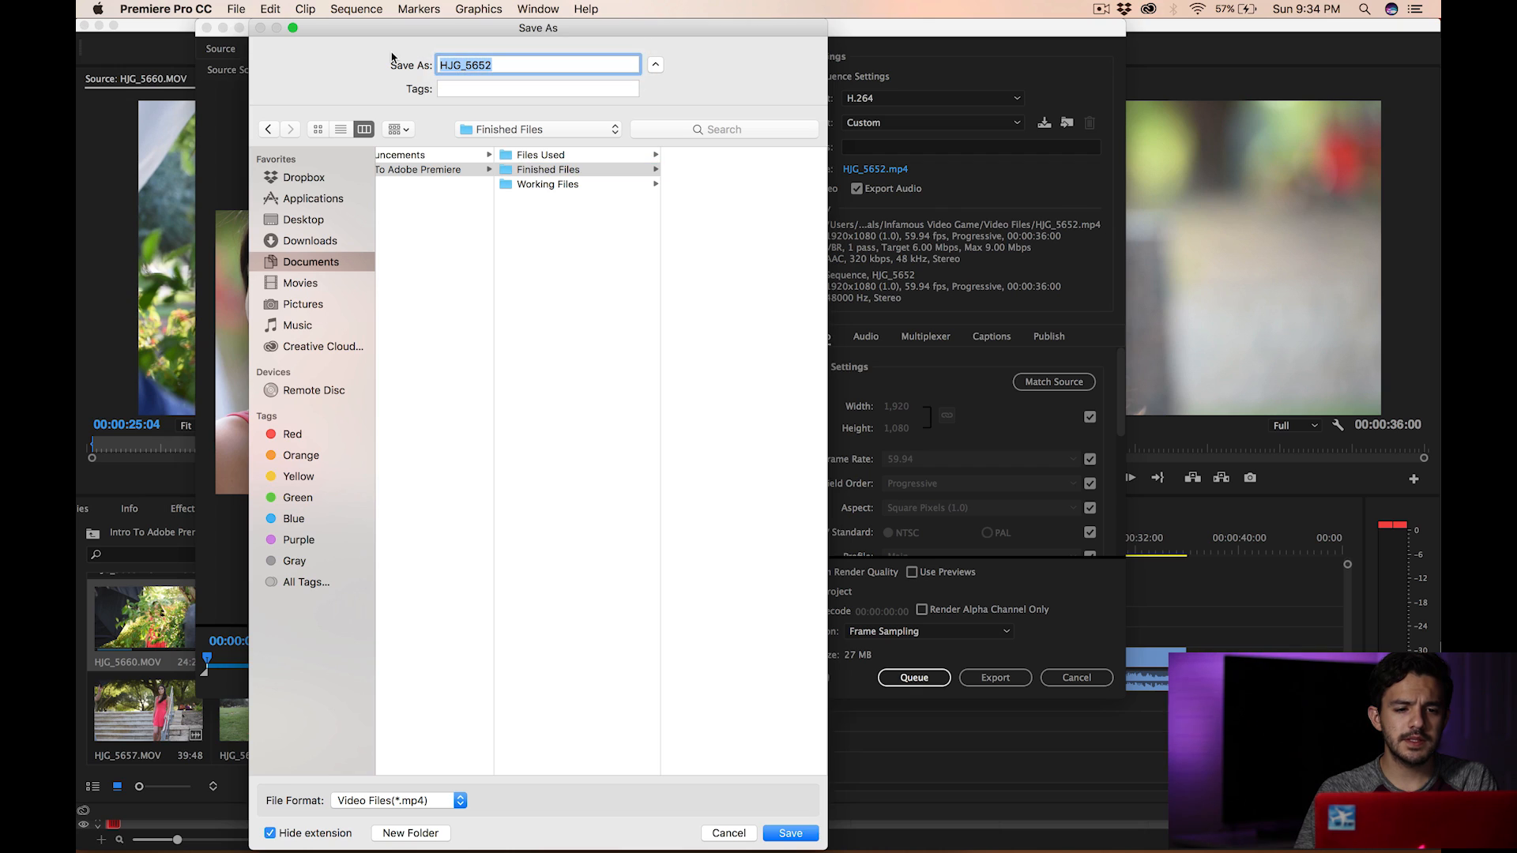
text(Intro To Adobe Premiere)
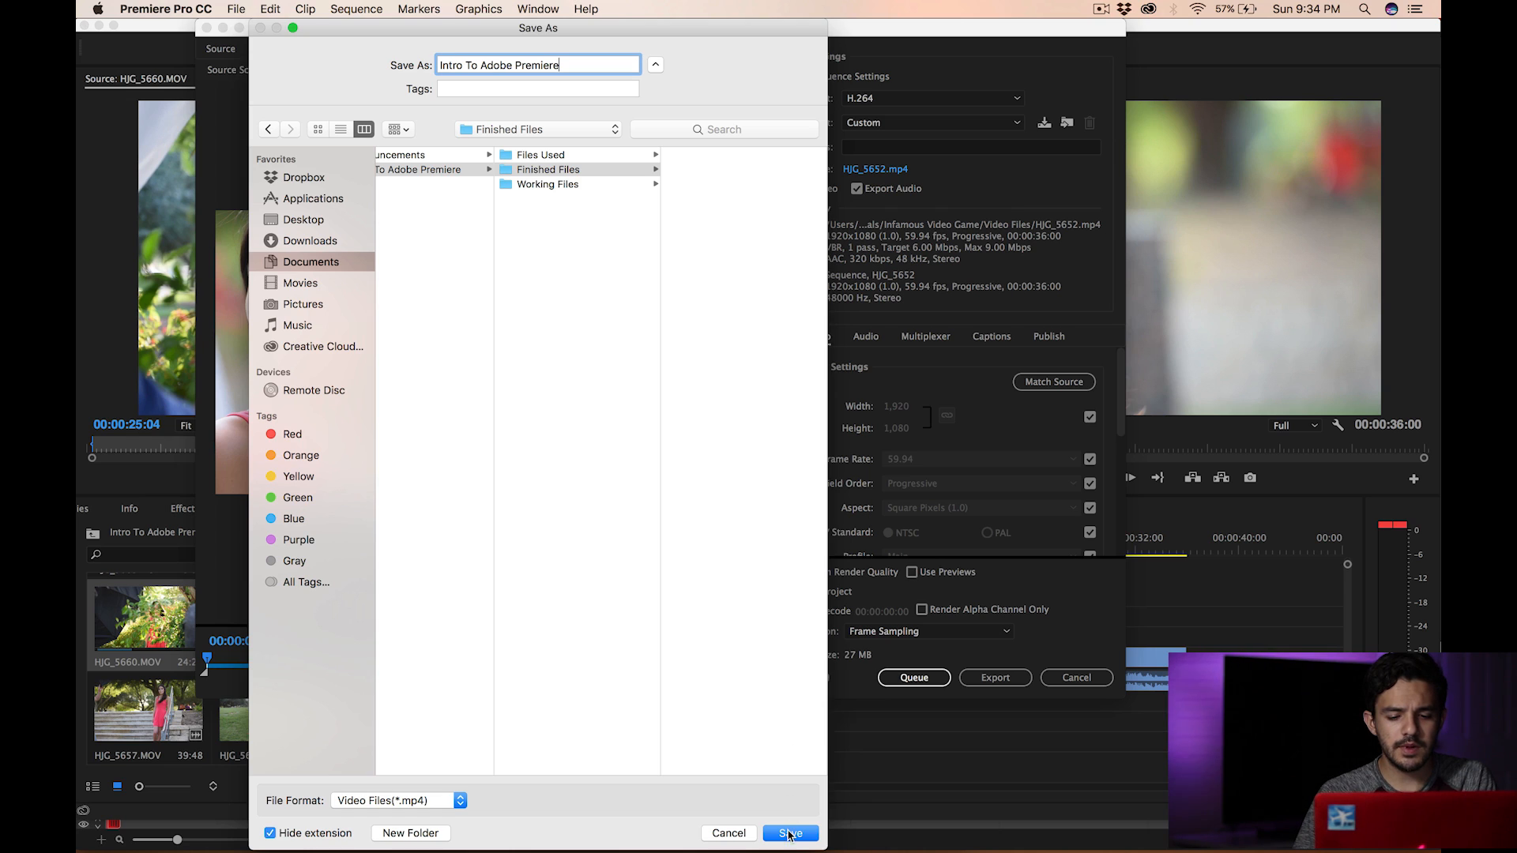
click(789, 834)
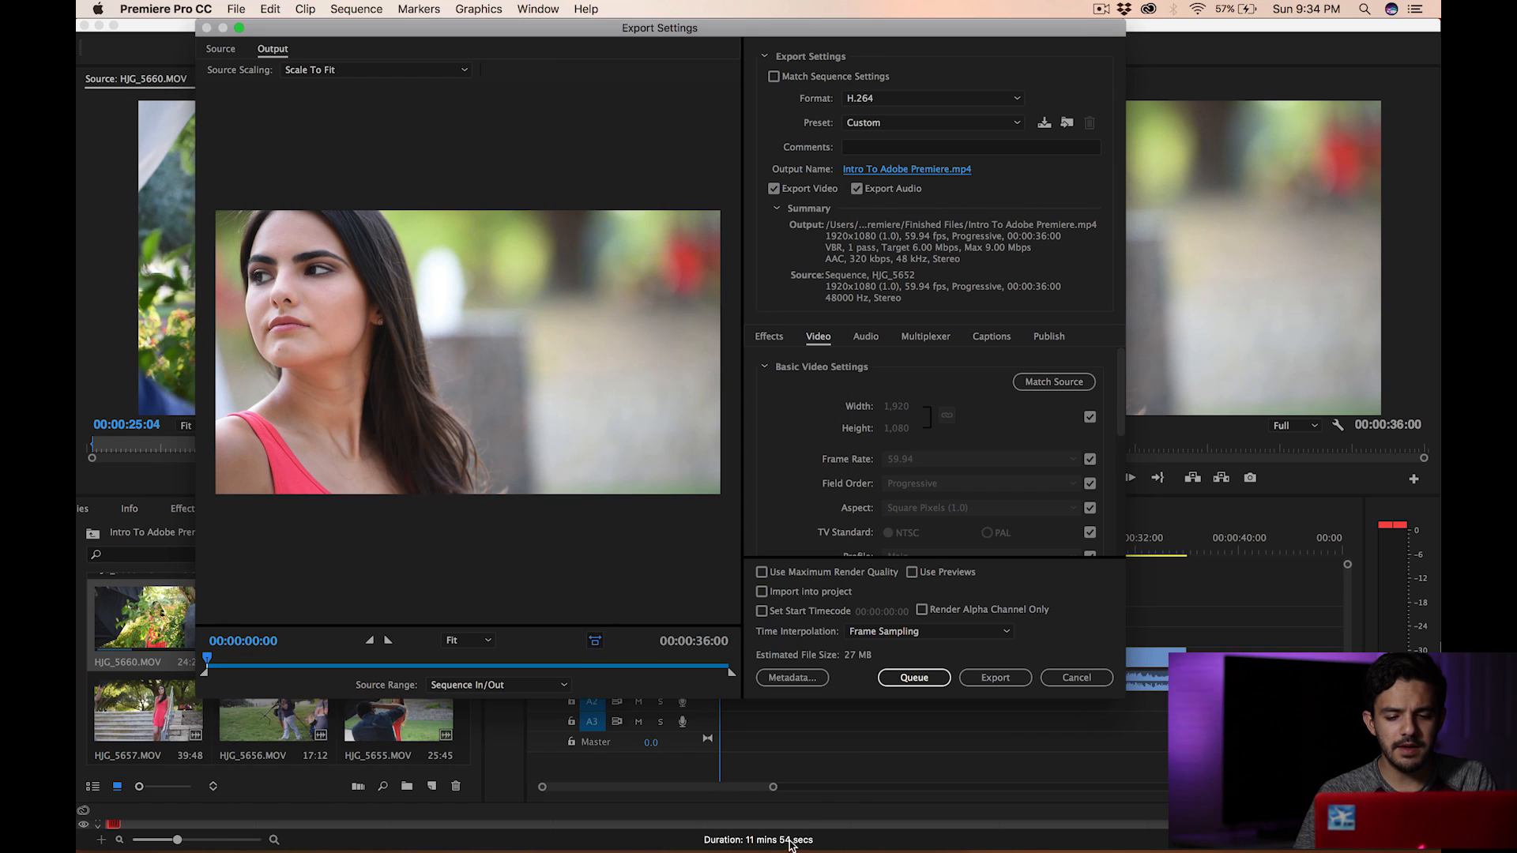
click(997, 686)
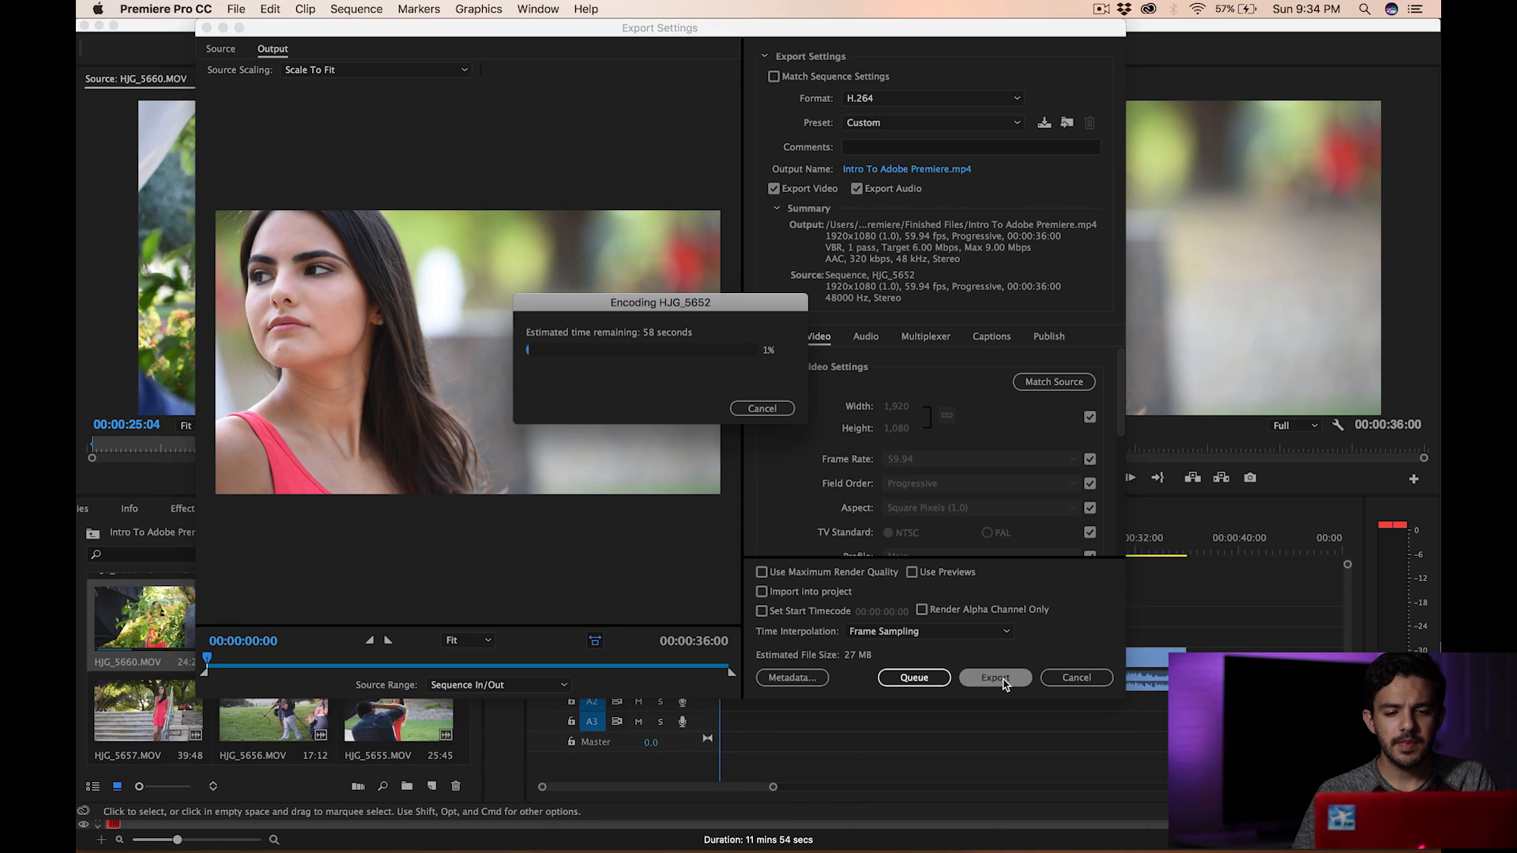